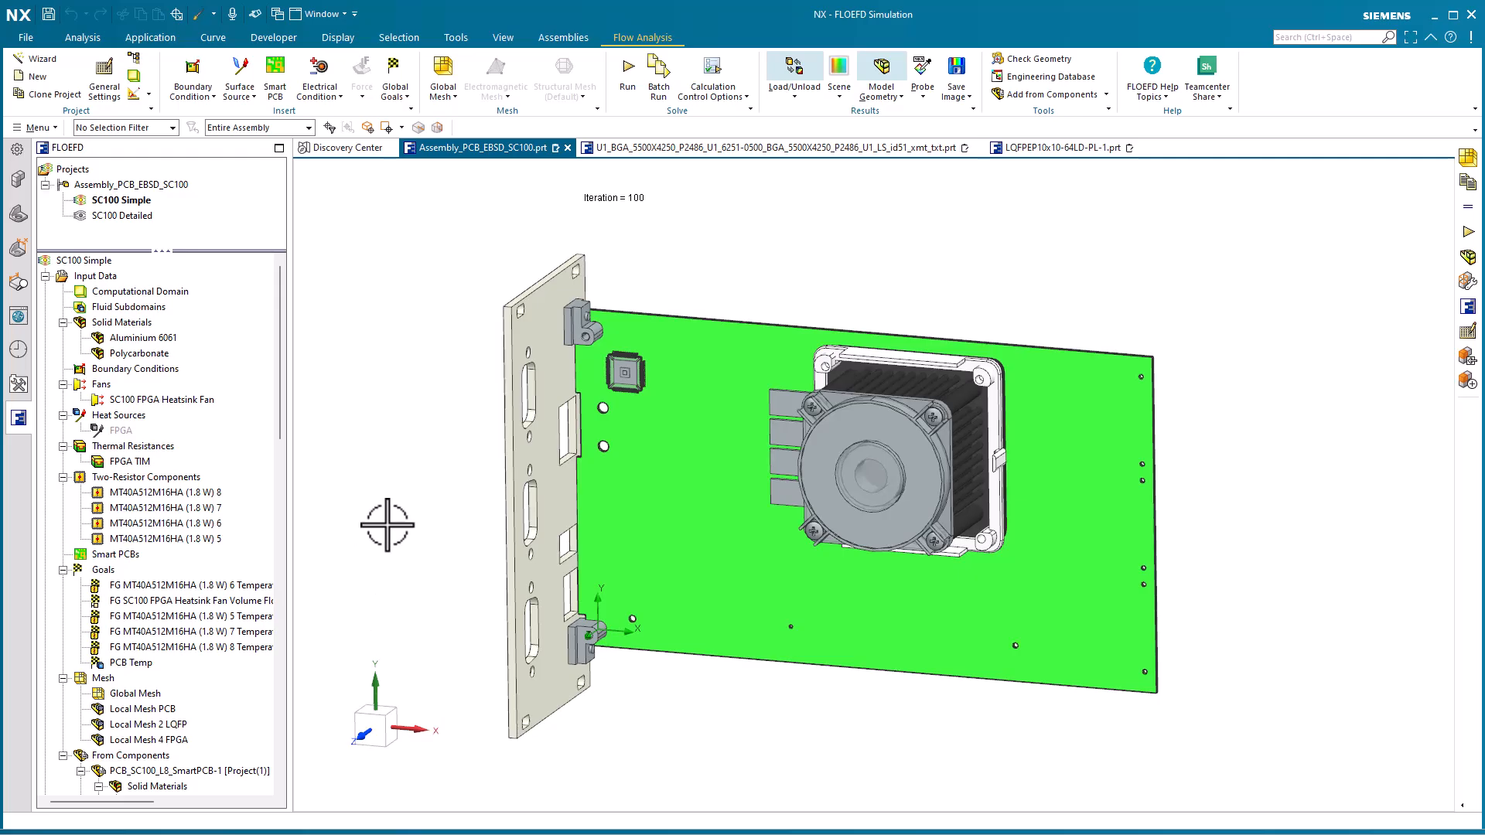
Show the computational domain of the SC100 Simple project around the assembly
left_click(193, 291)
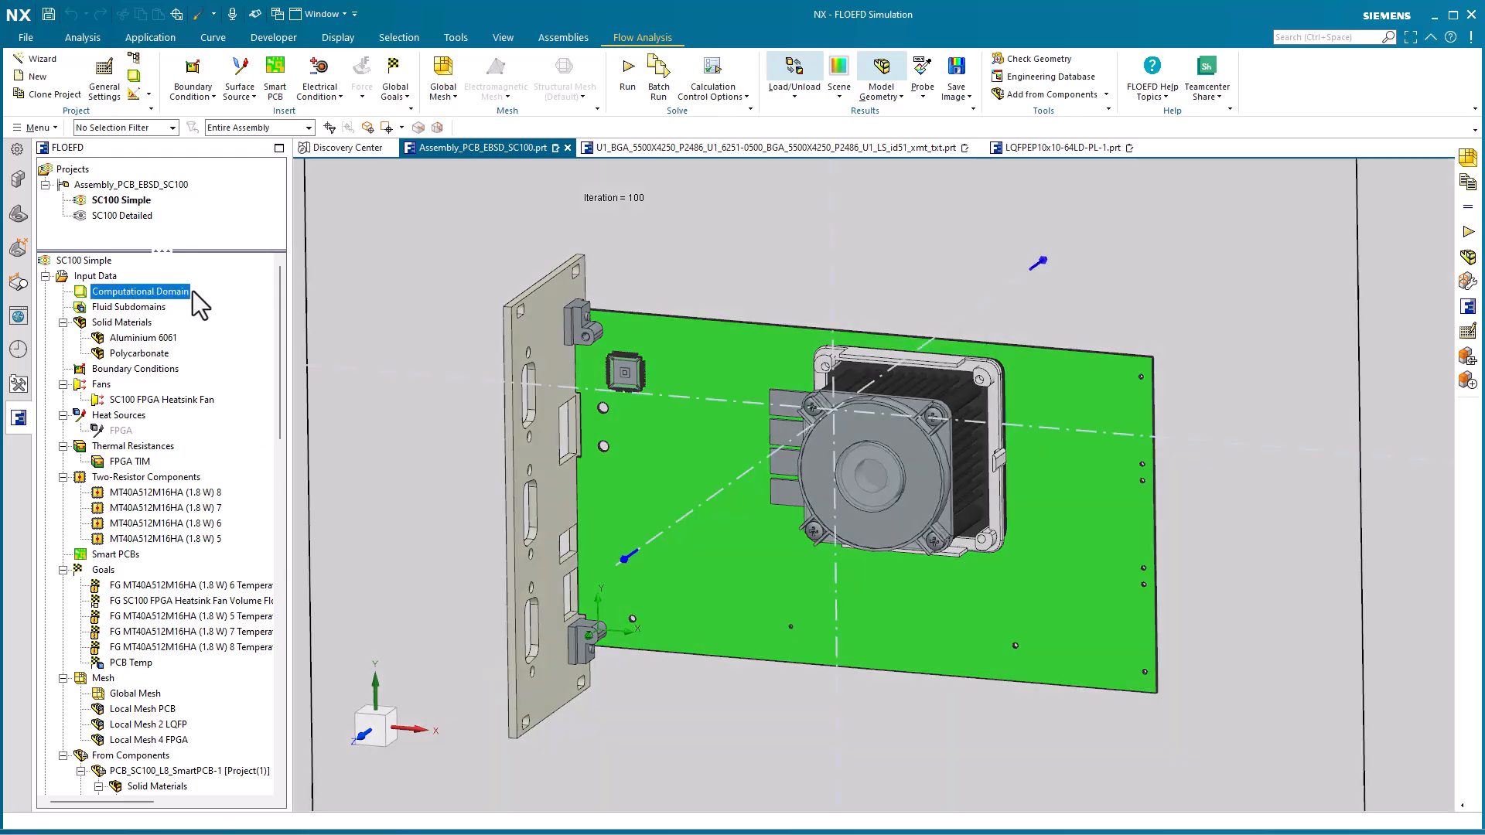
right_click(192, 290)
left_click(248, 315)
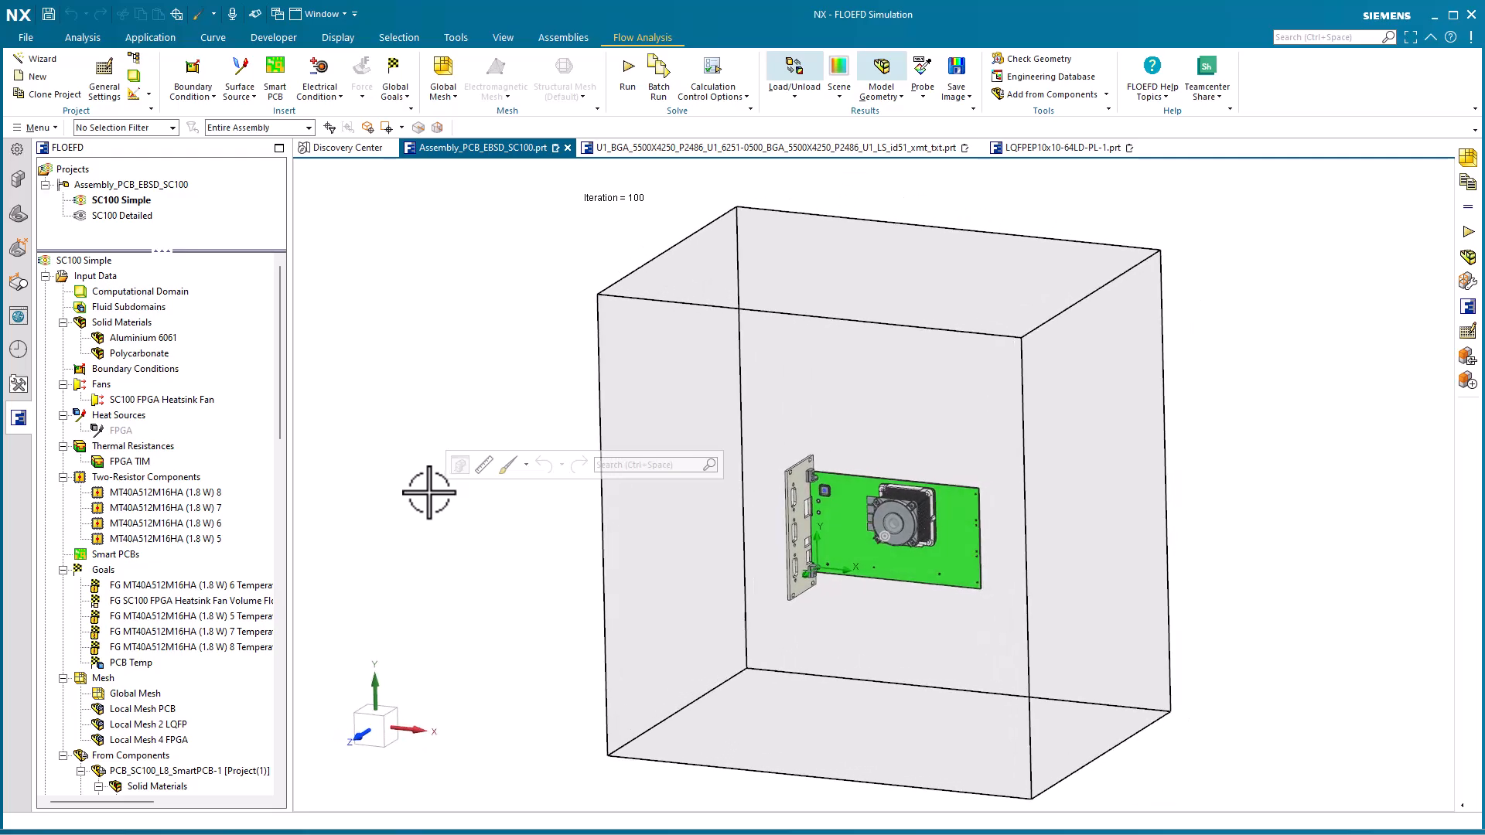
Run Check Geometry on the assembly with its fluid volume shown and inspect that volume
left_click(1036, 60)
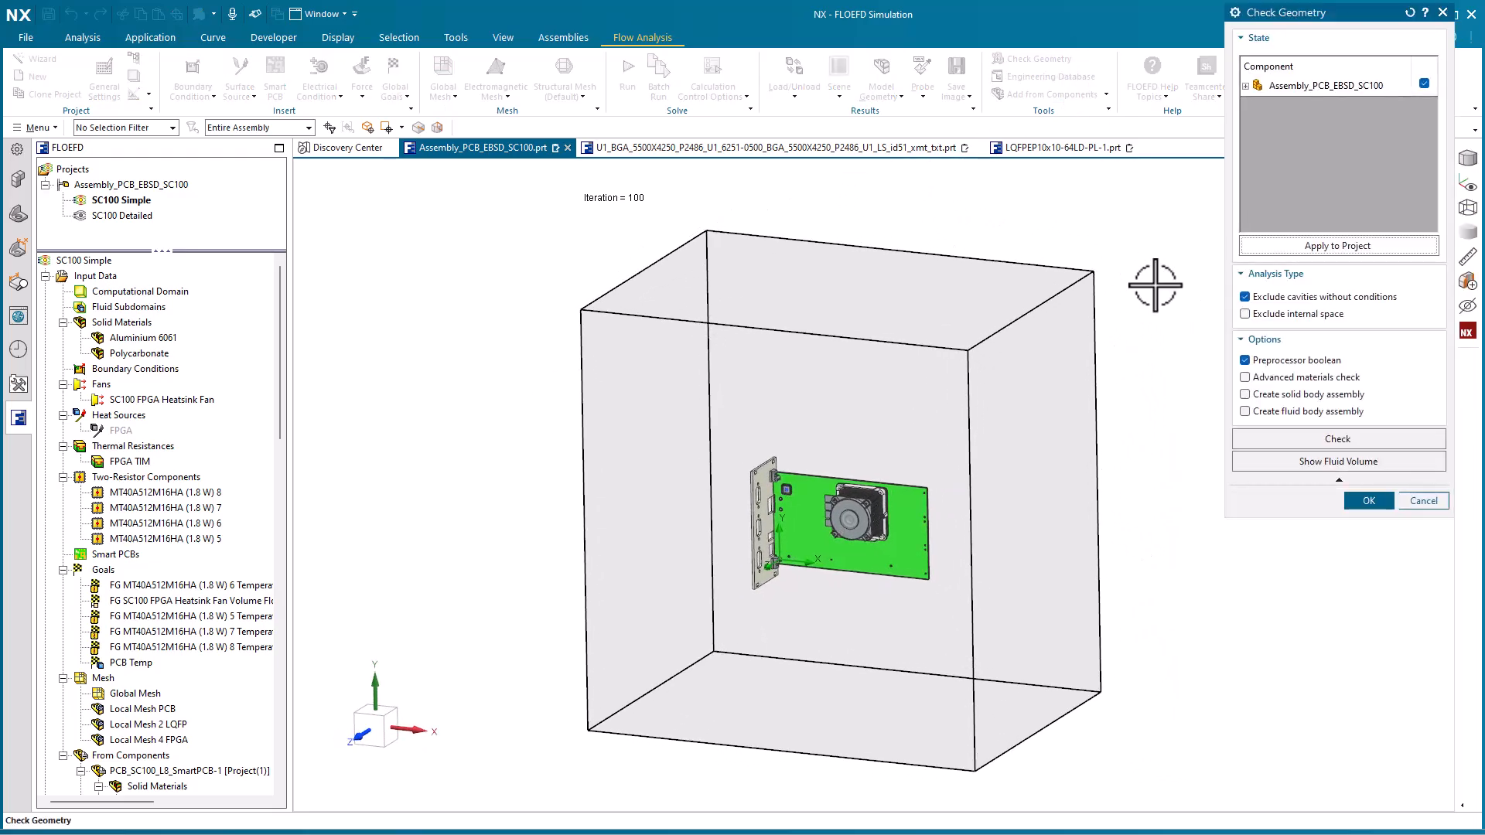
left_click(1342, 461)
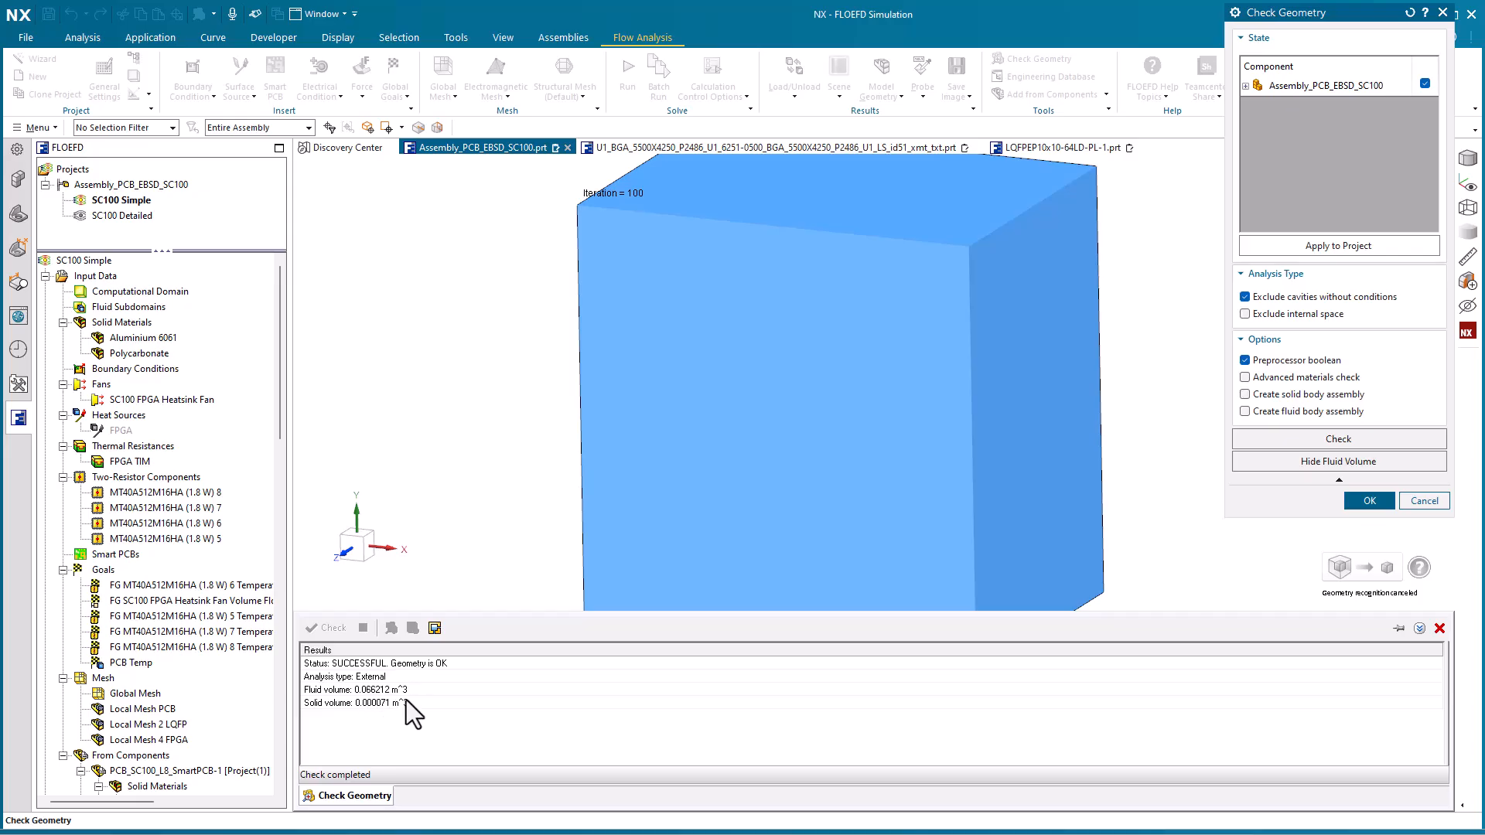
middle_click_drag(789, 503, 859, 533)
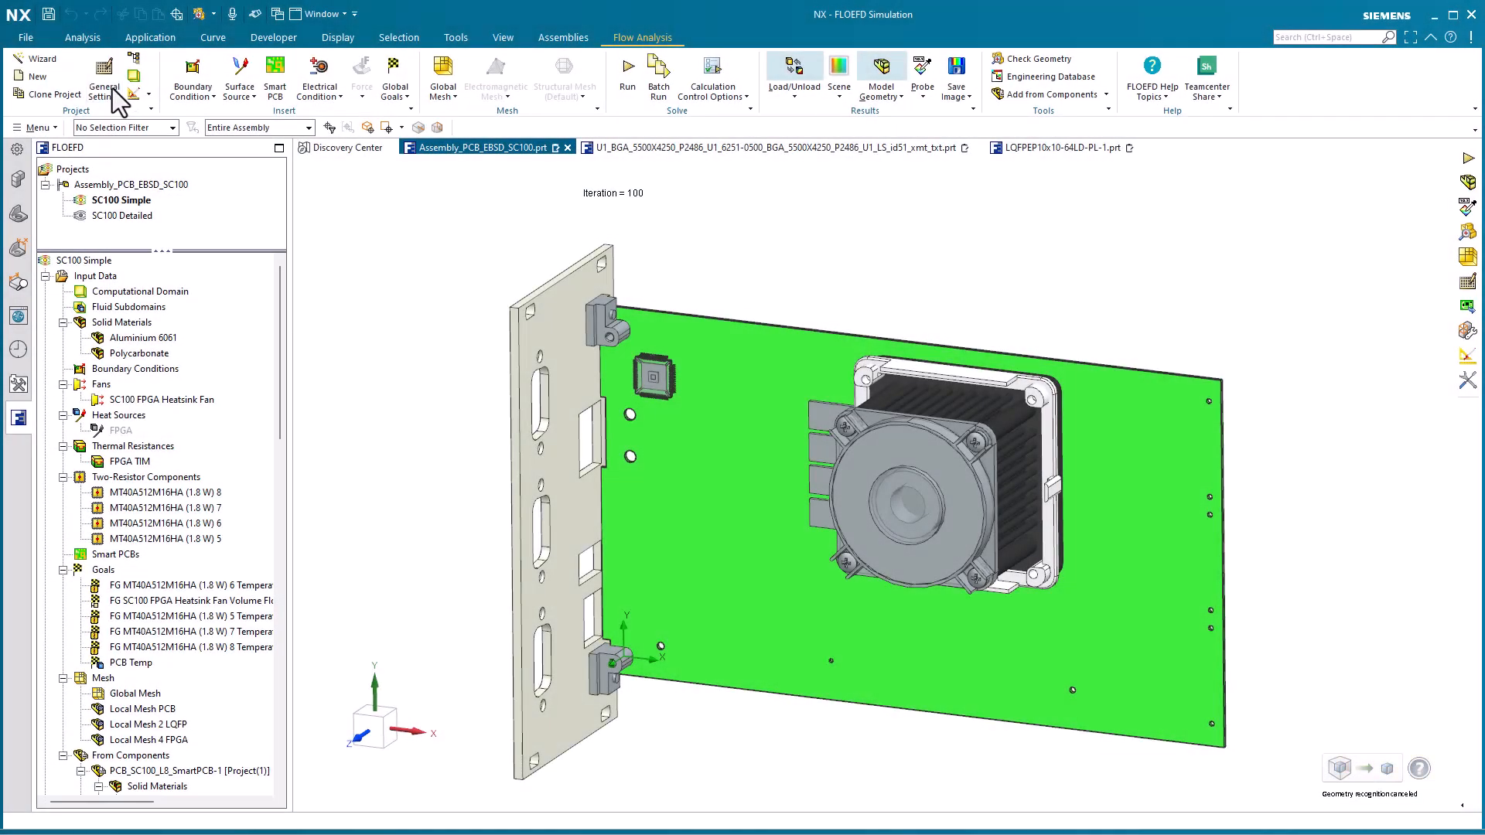
Review the fluid flow, conduction and gravity features in the project's General Settings, expanding the gravity components
left_click(104, 73)
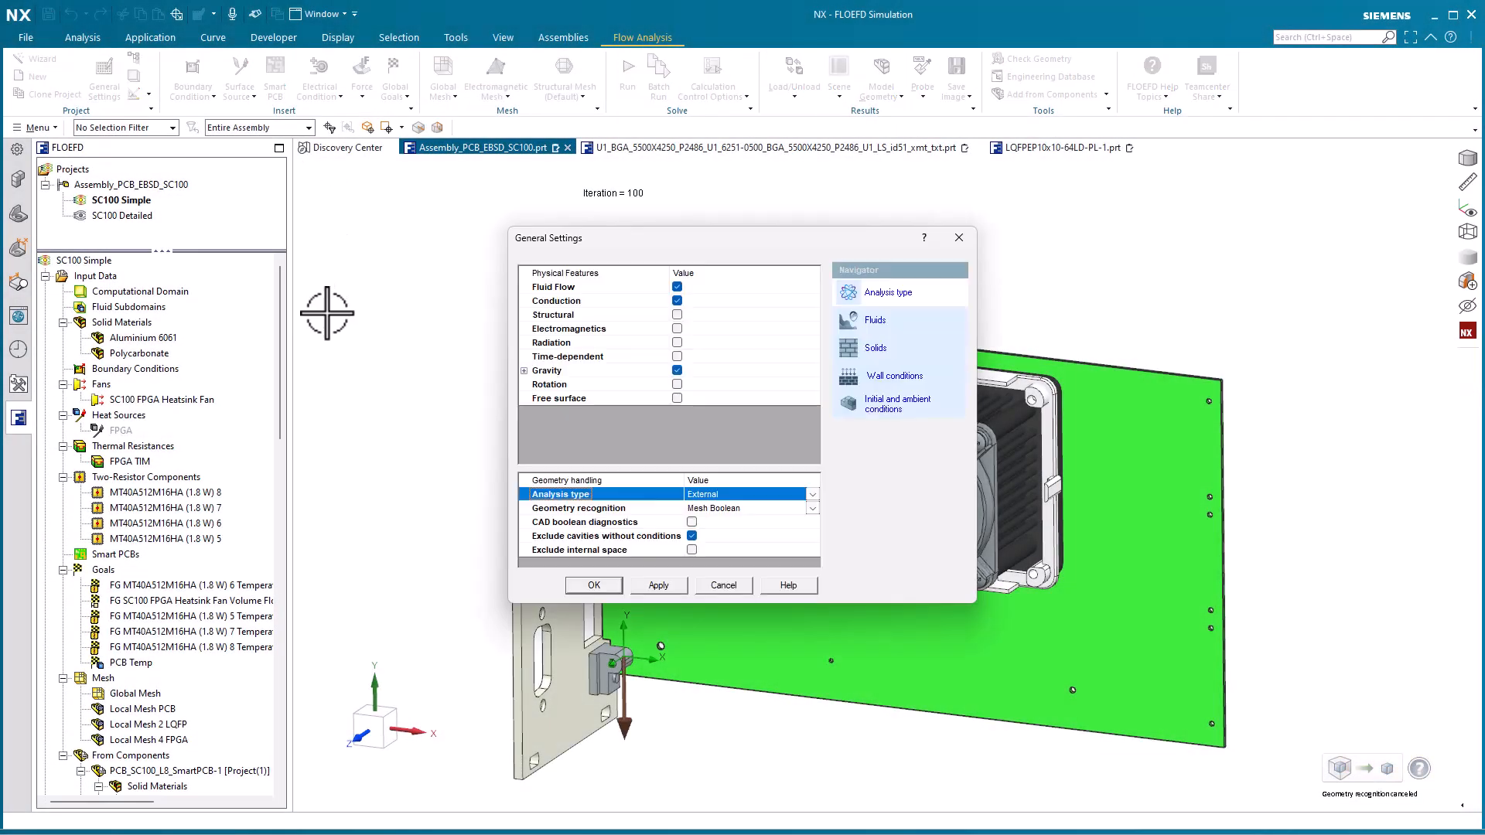
left_click(620, 286)
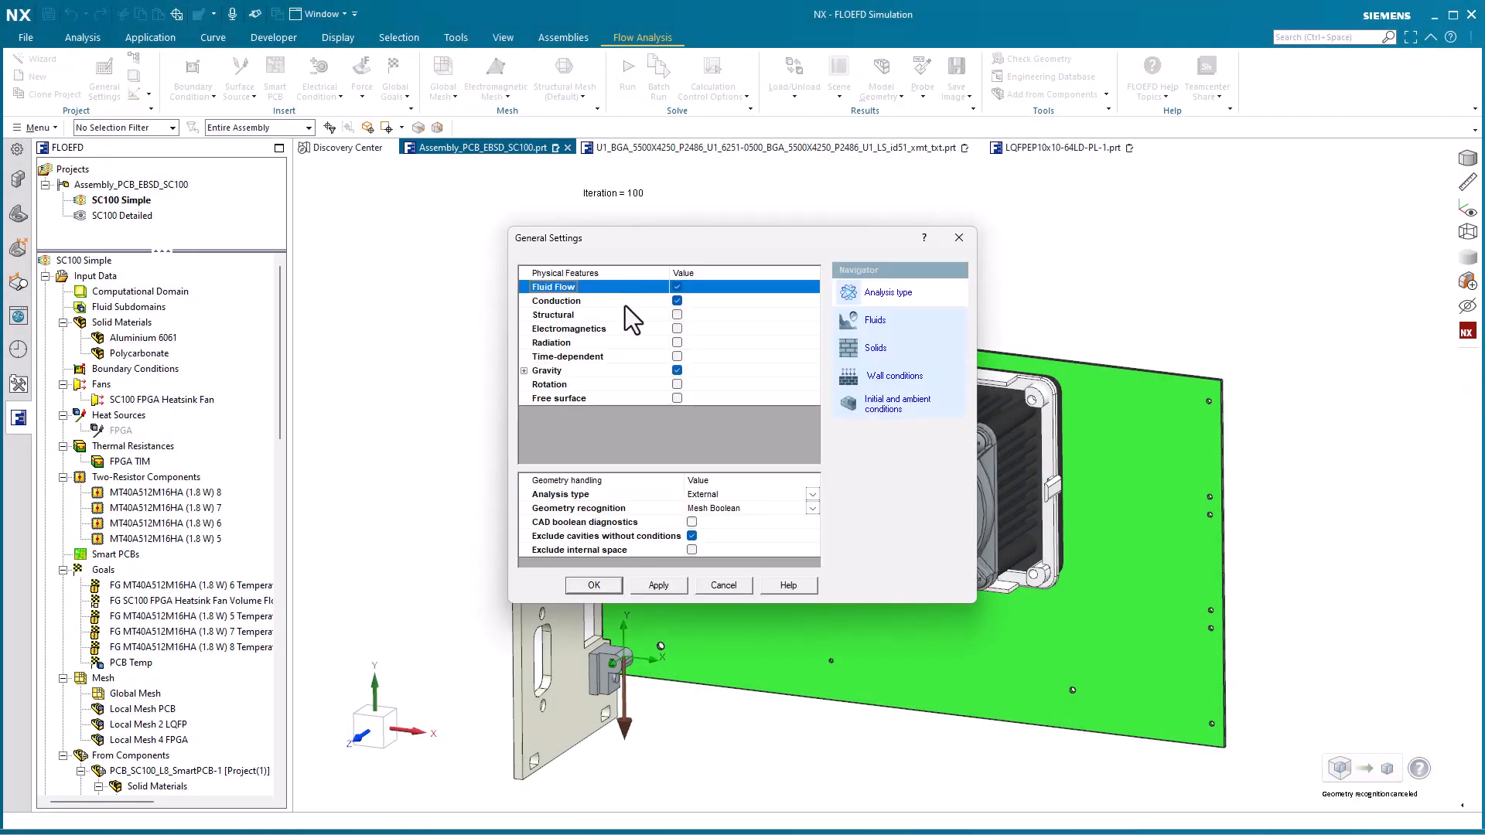
left_click(625, 305)
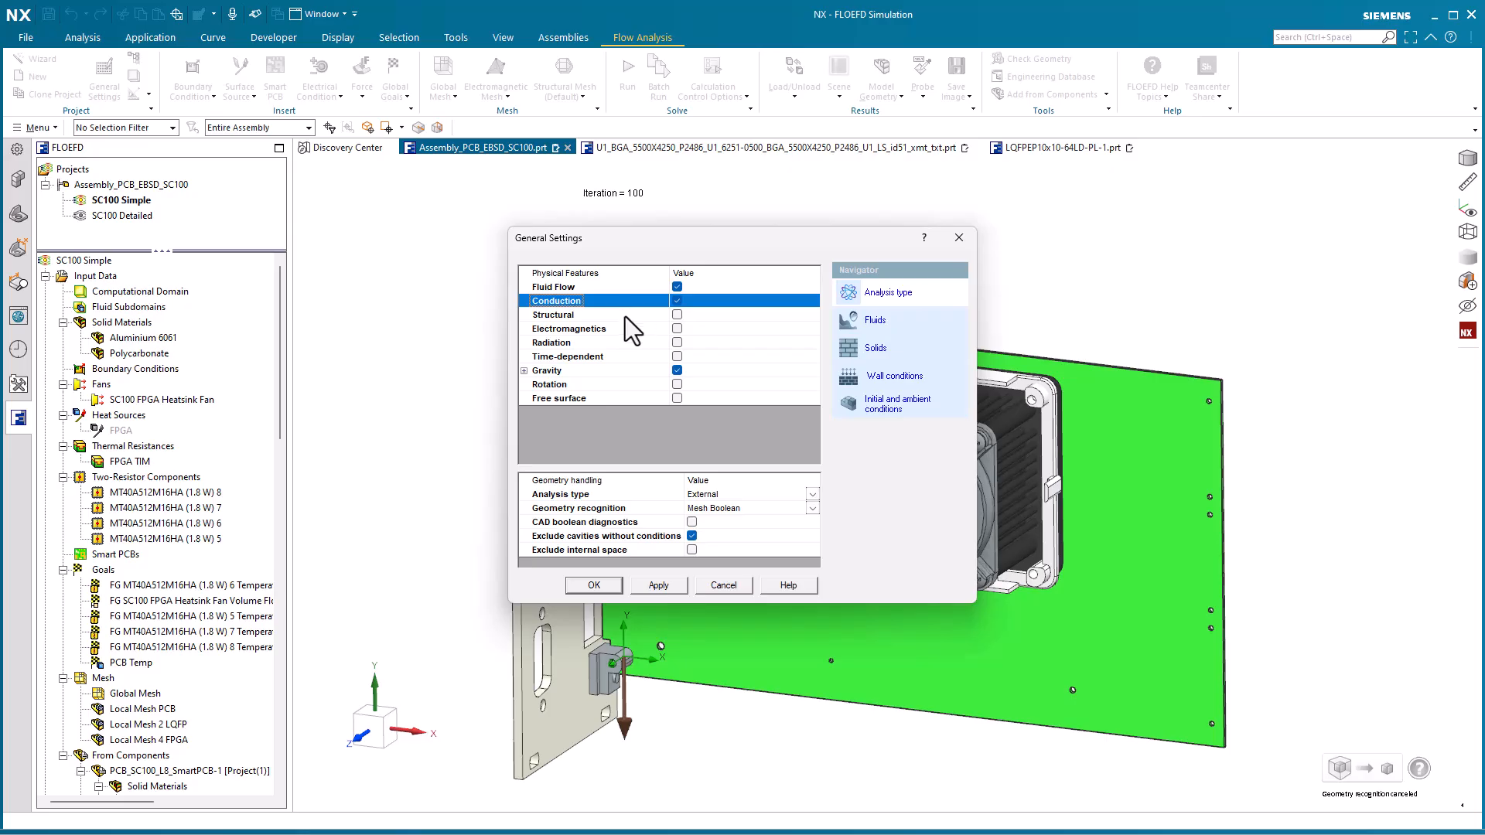
left_click(591, 370)
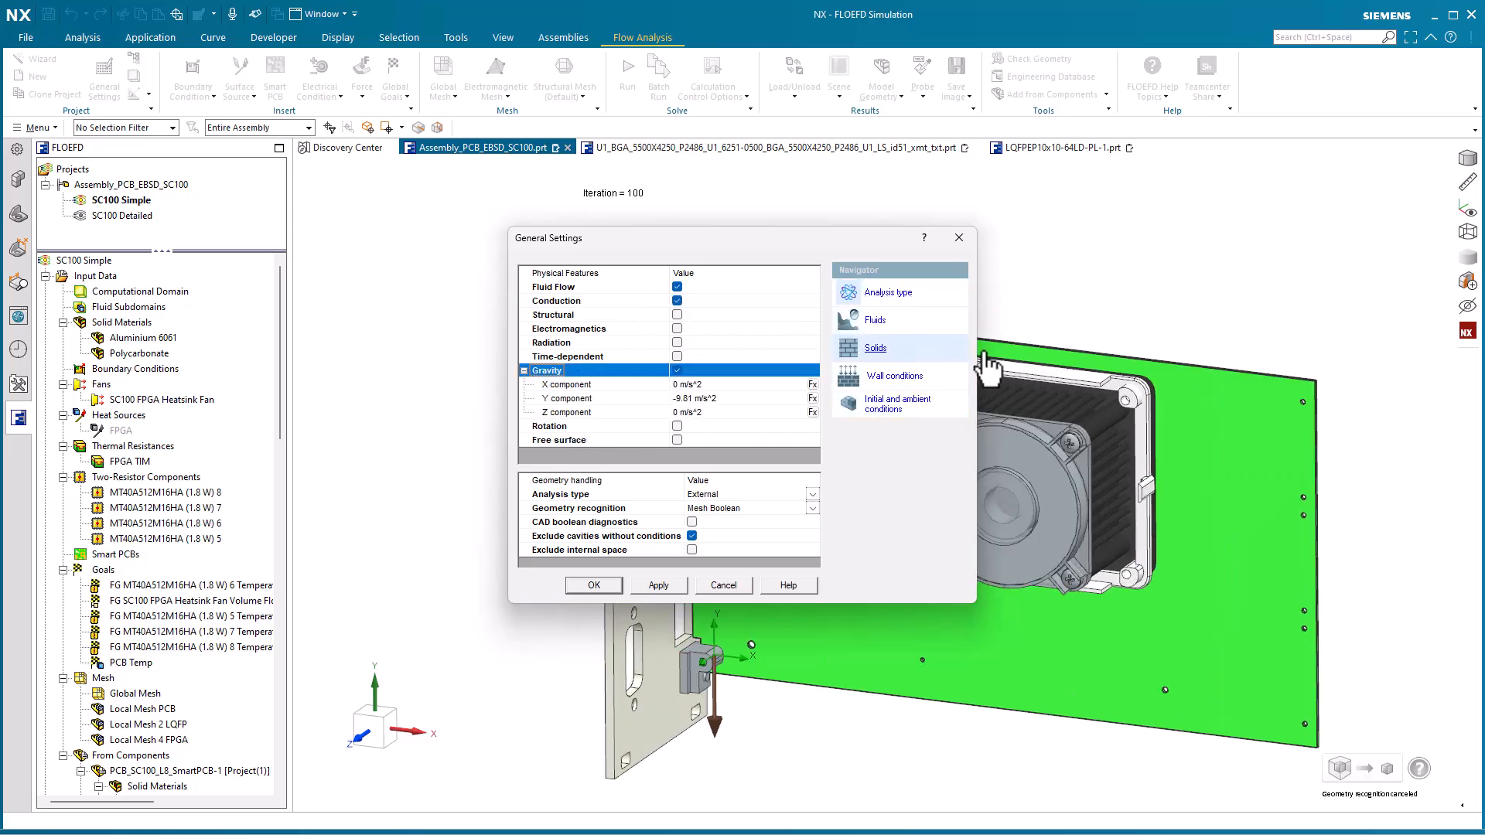
Review the project fluid and the default solid material in General Settings
left_click(889, 325)
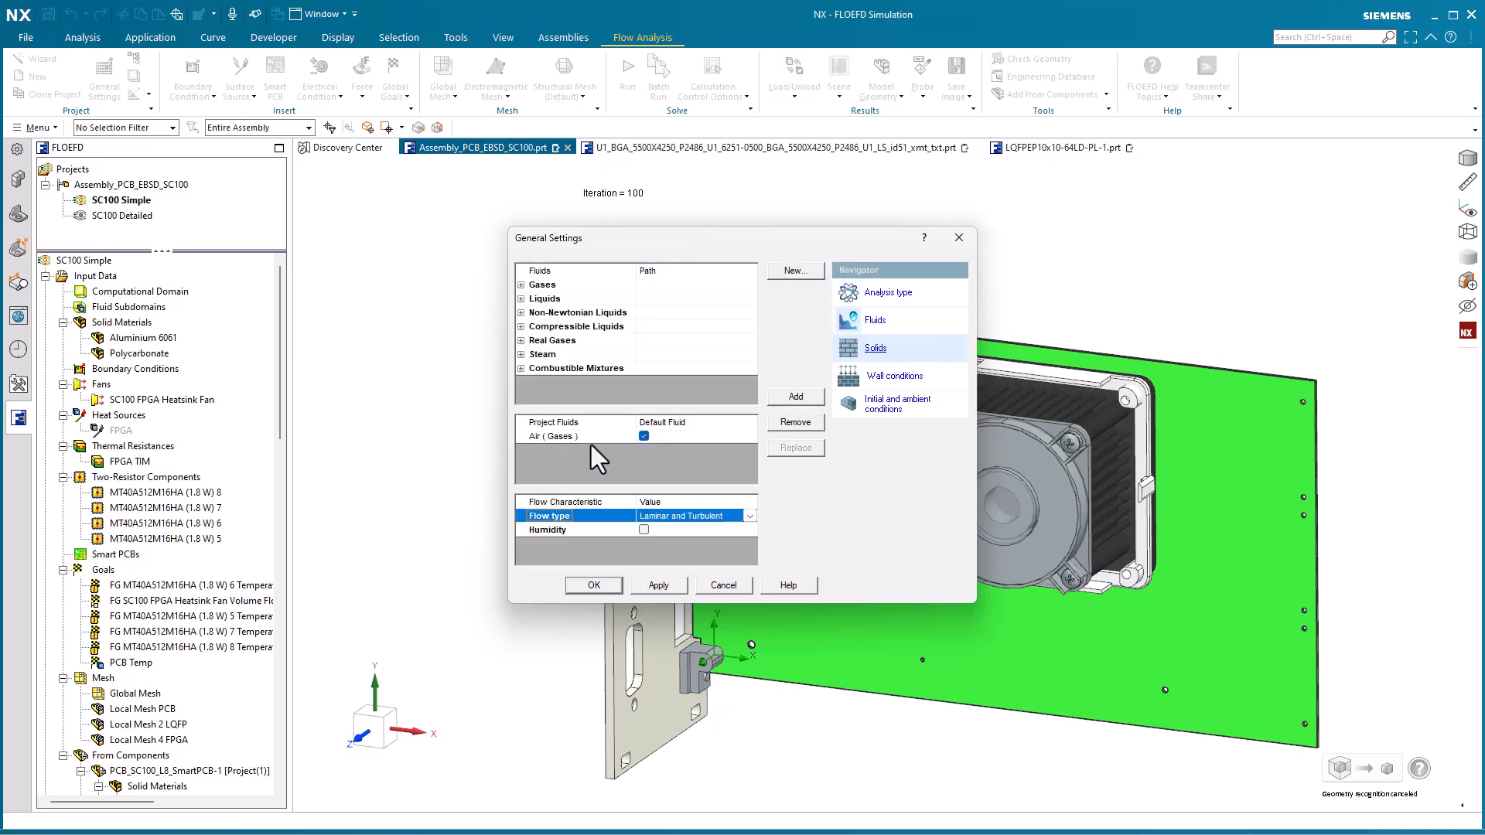
left_click(566, 438)
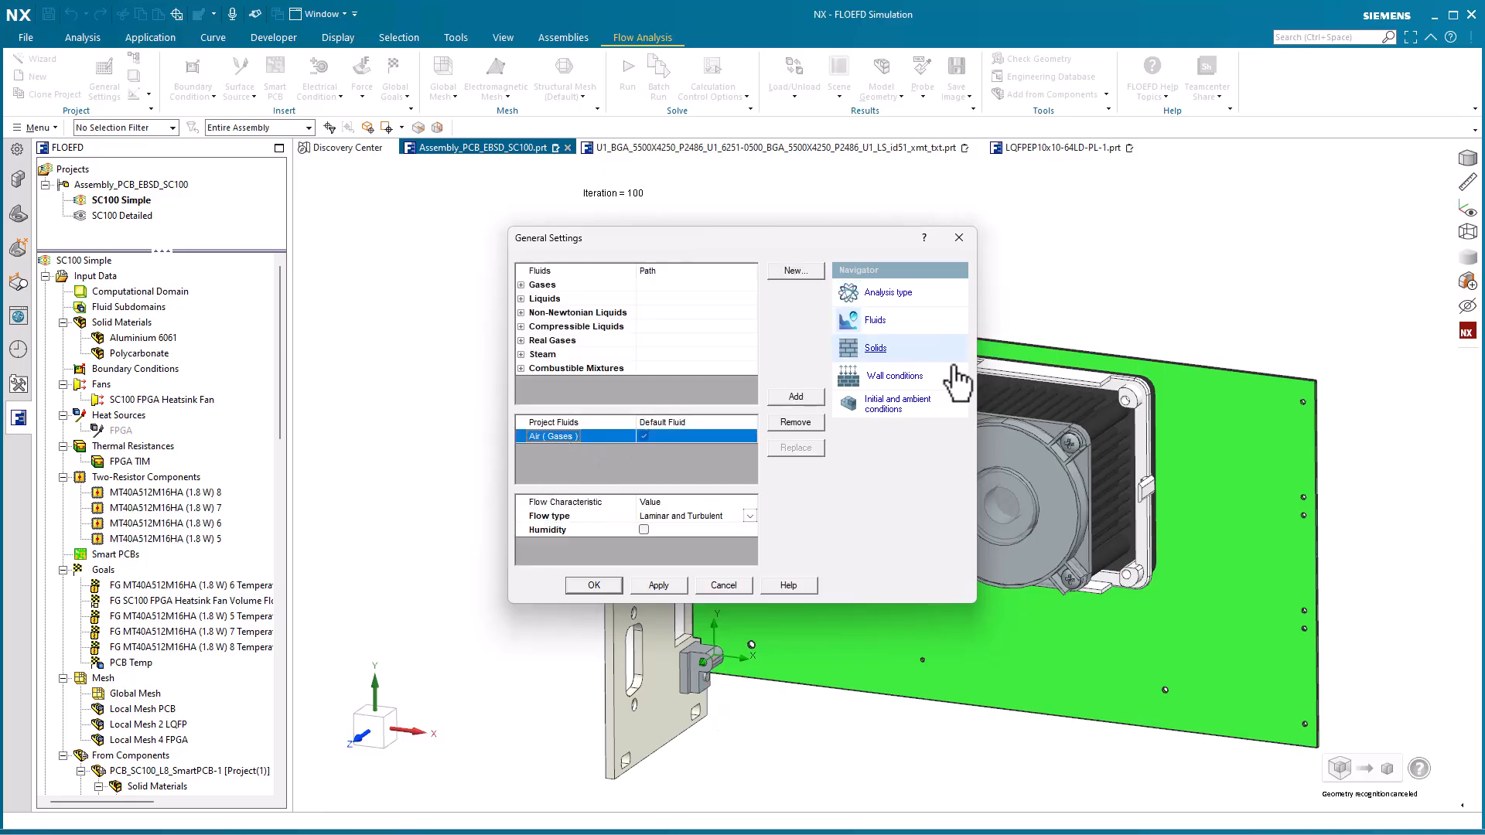
left_click(889, 350)
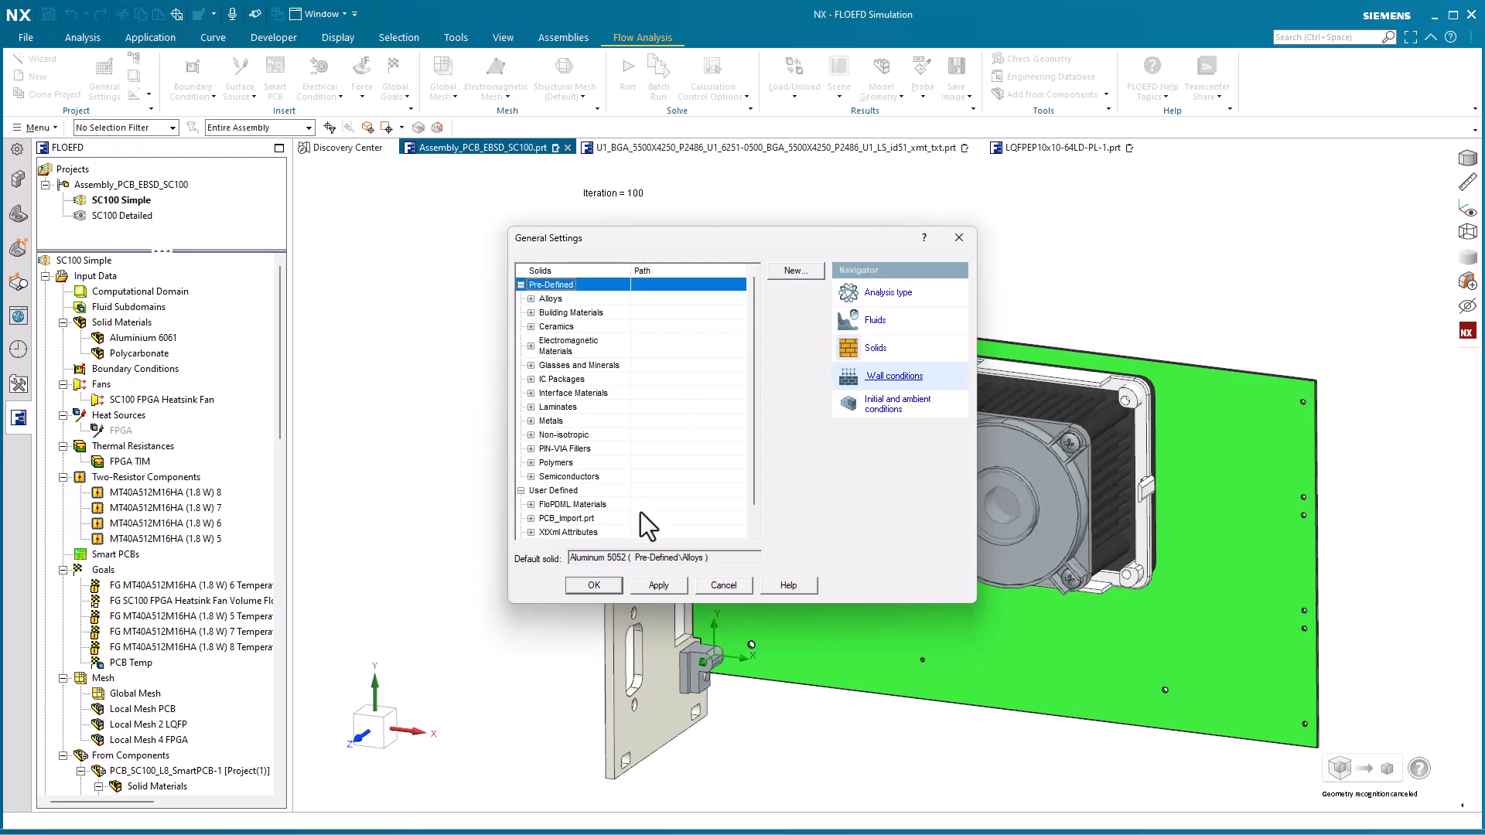
left_click_drag(627, 558, 568, 559)
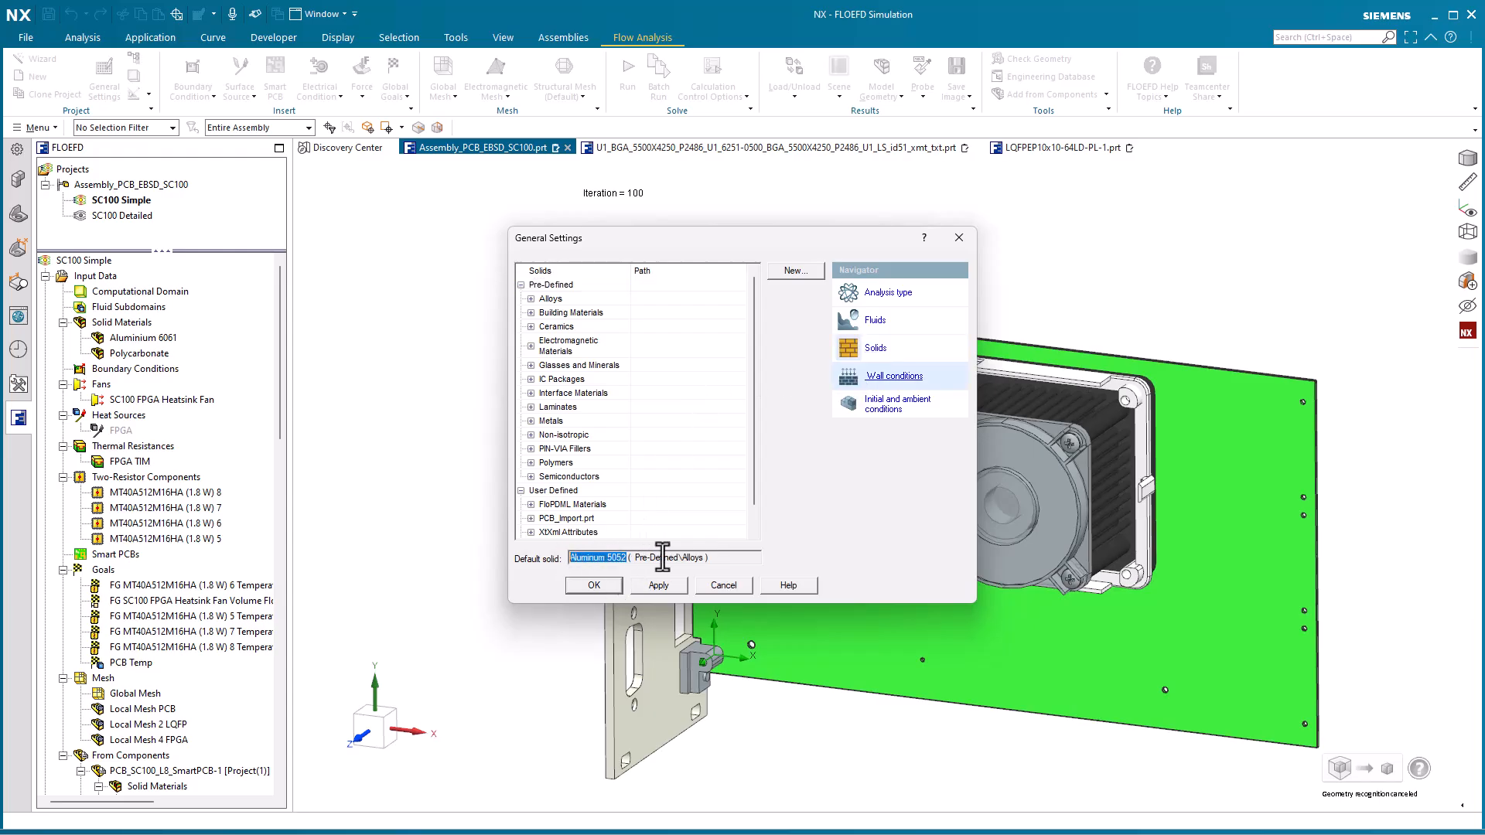
Review the ambient pressure, temperature and initial solid temperature, then leave General Settings without applying changes
left_click(897, 403)
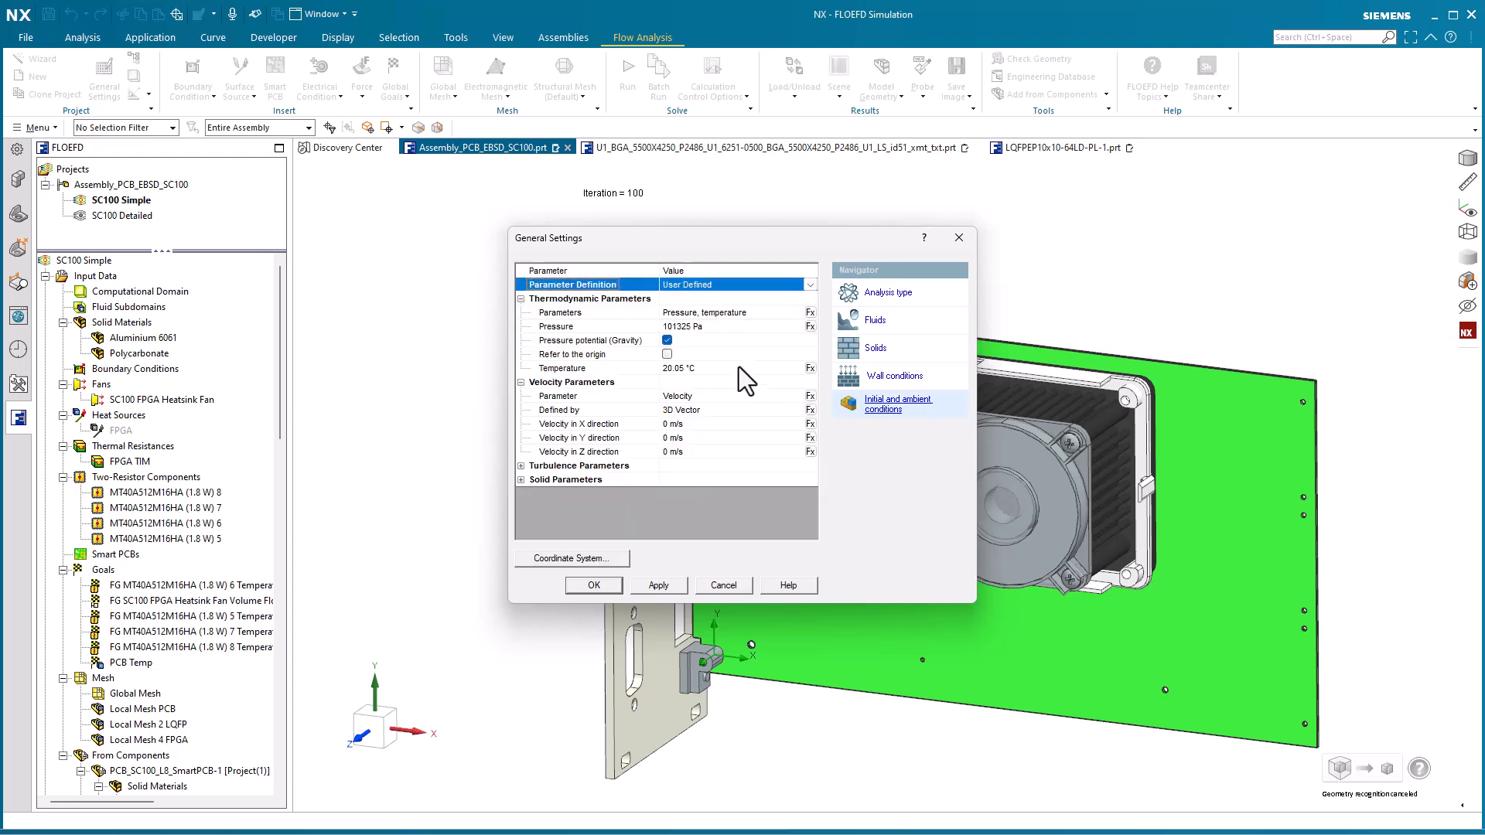
left_click(736, 331)
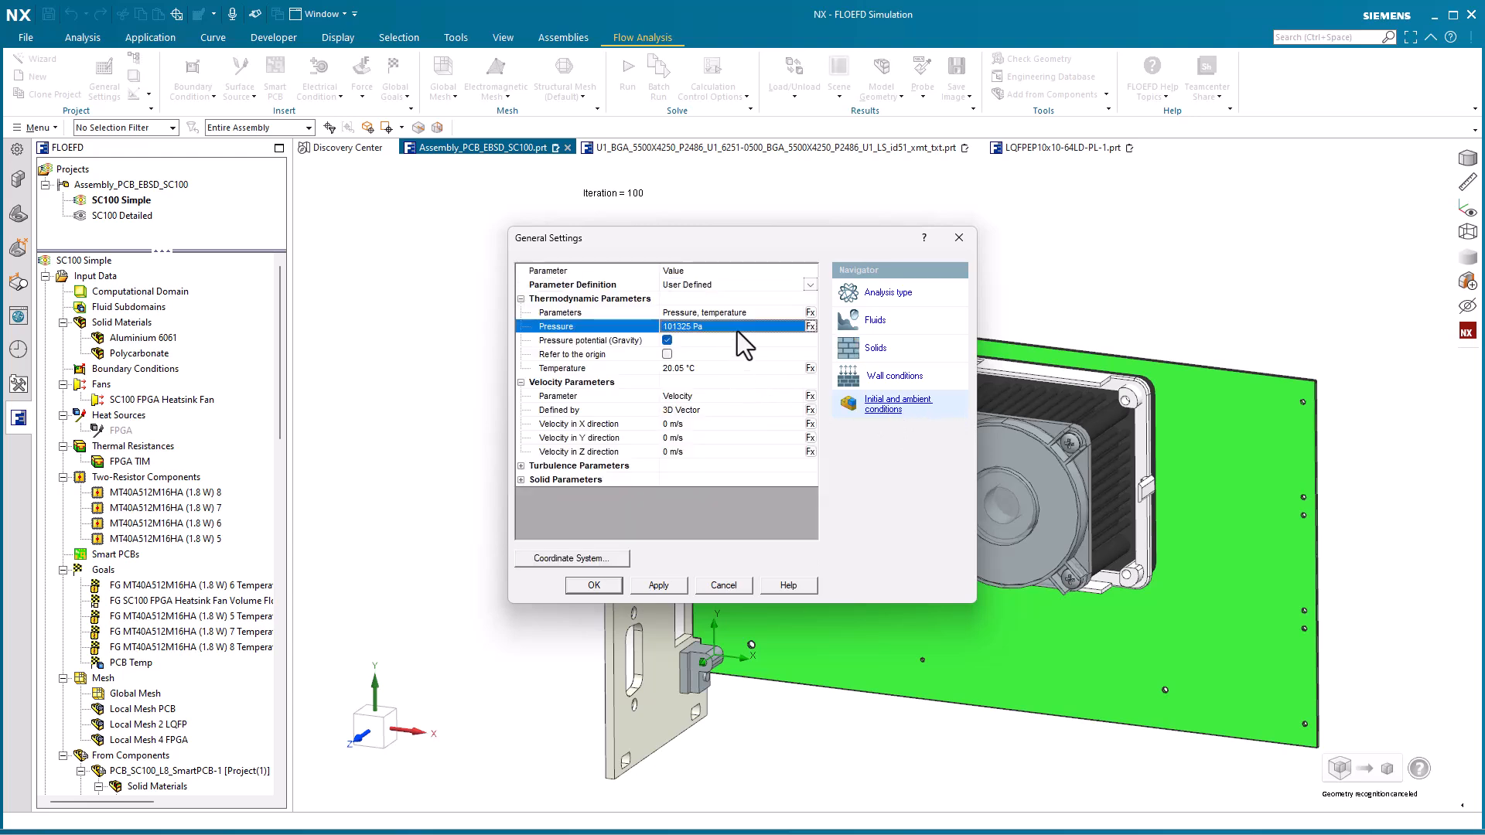
left_click(736, 373)
left_click(522, 479)
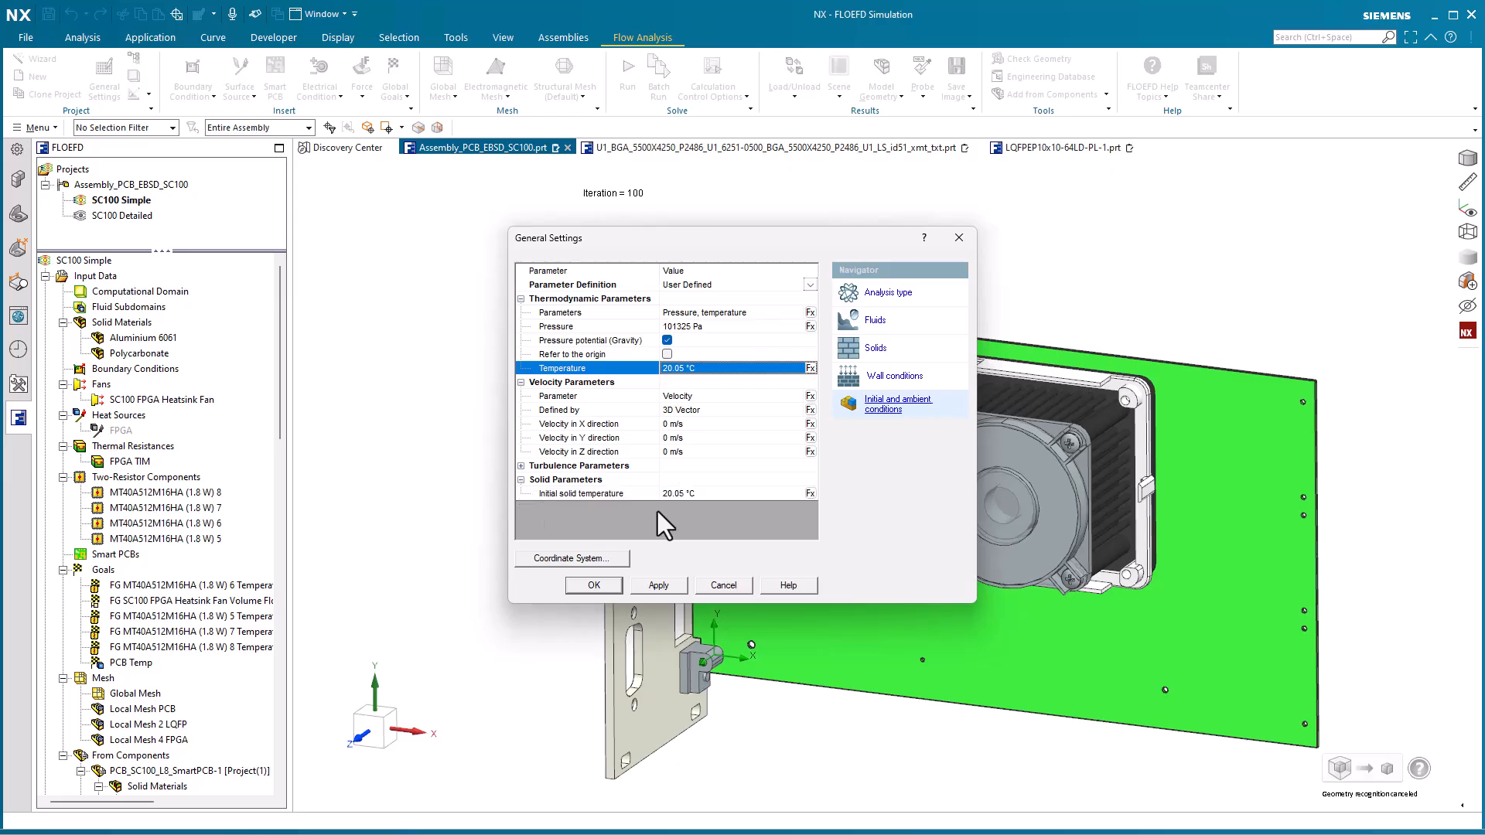
left_click(737, 496)
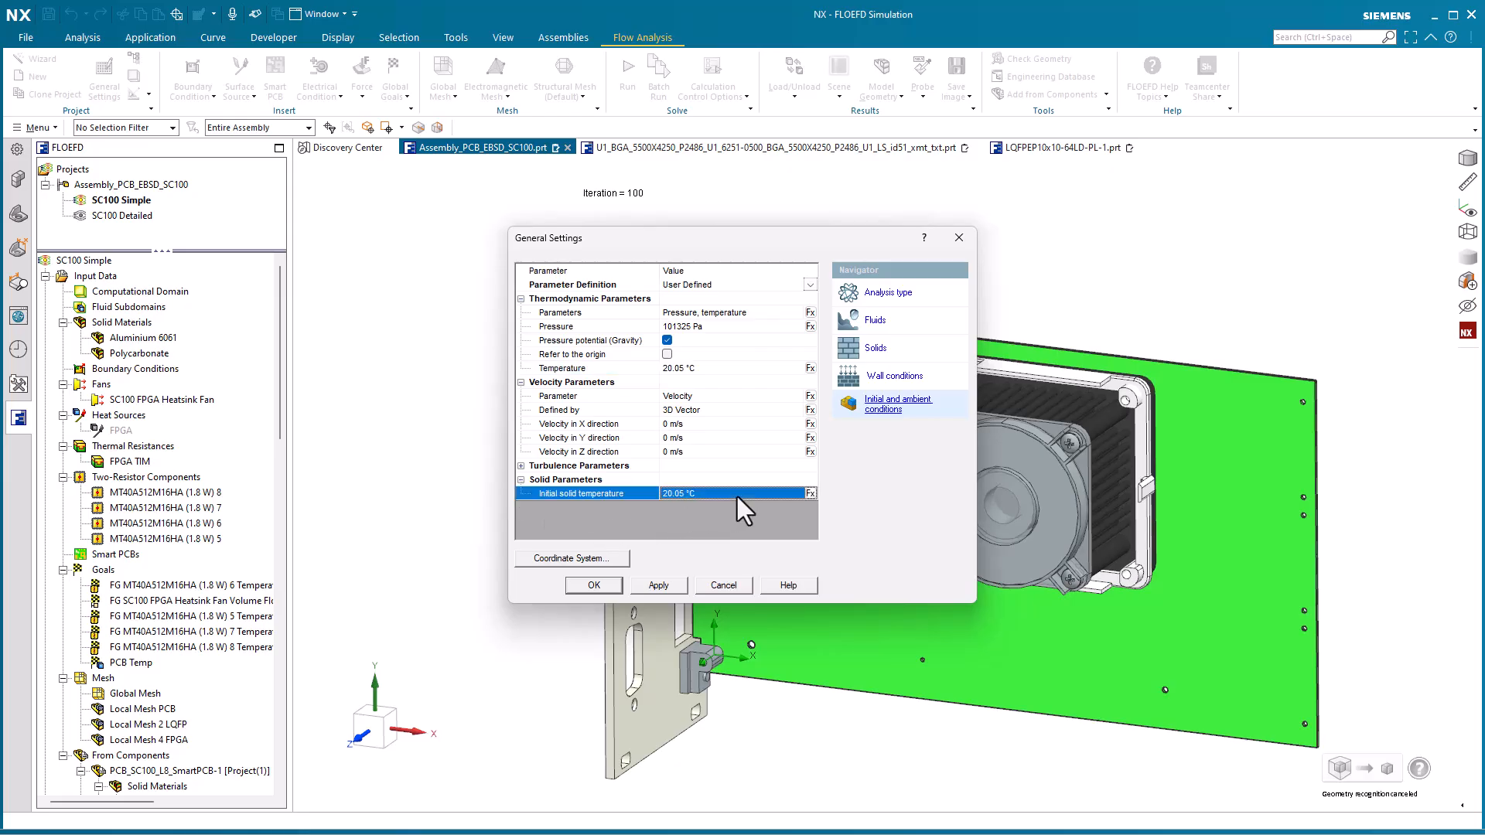
left_click(721, 585)
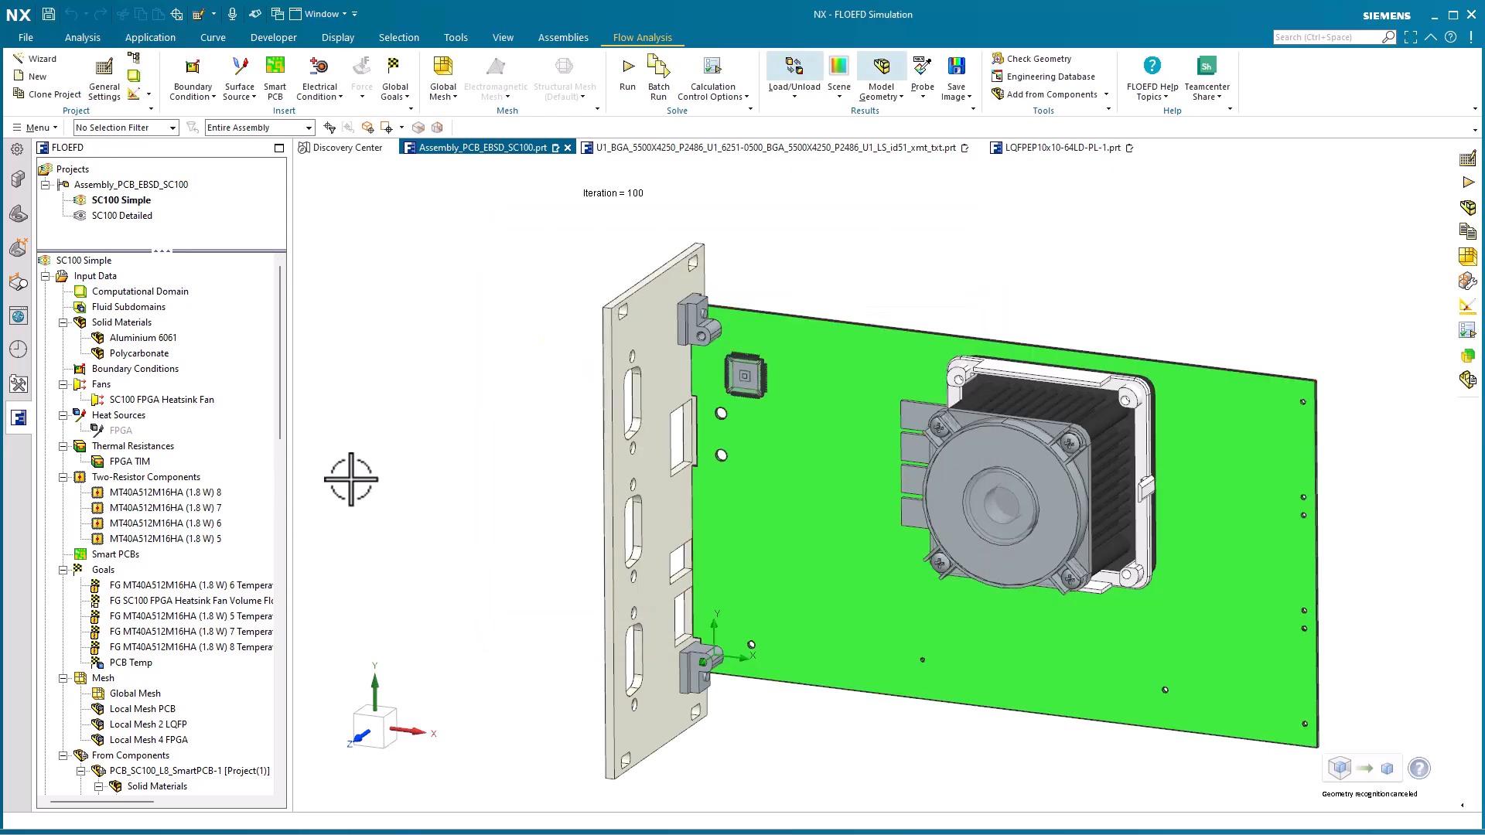
Highlight the heatsink and fan bodies assigned the Aluminium 6061 and Polycarbonate solid materials
mouse_move(342, 468)
middle_mouse_down()
mouse_move(358, 471)
mouse_move(348, 464)
middle_mouse_up()
left_click(158, 340)
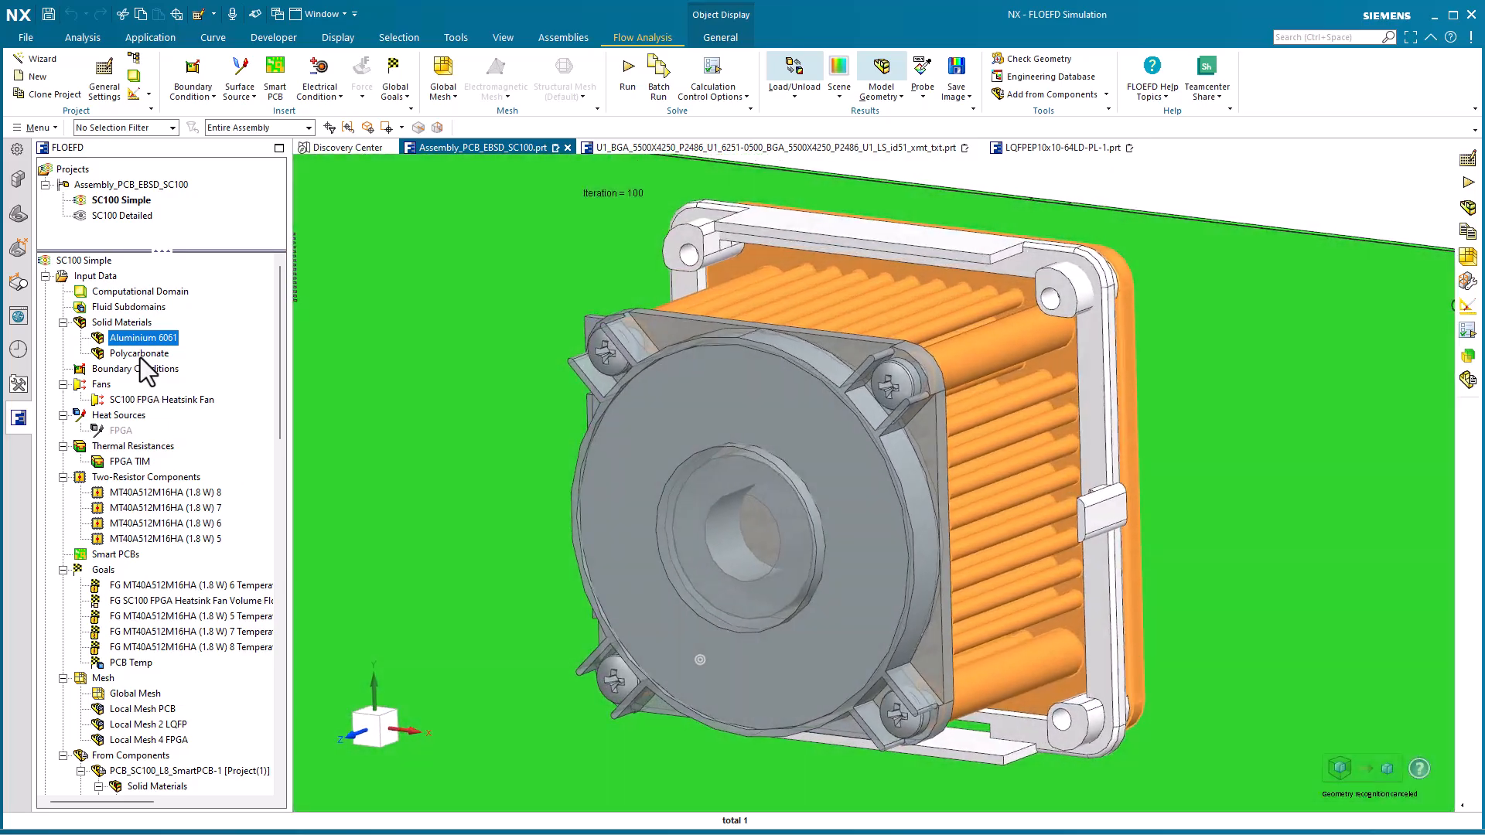
left_click(141, 353)
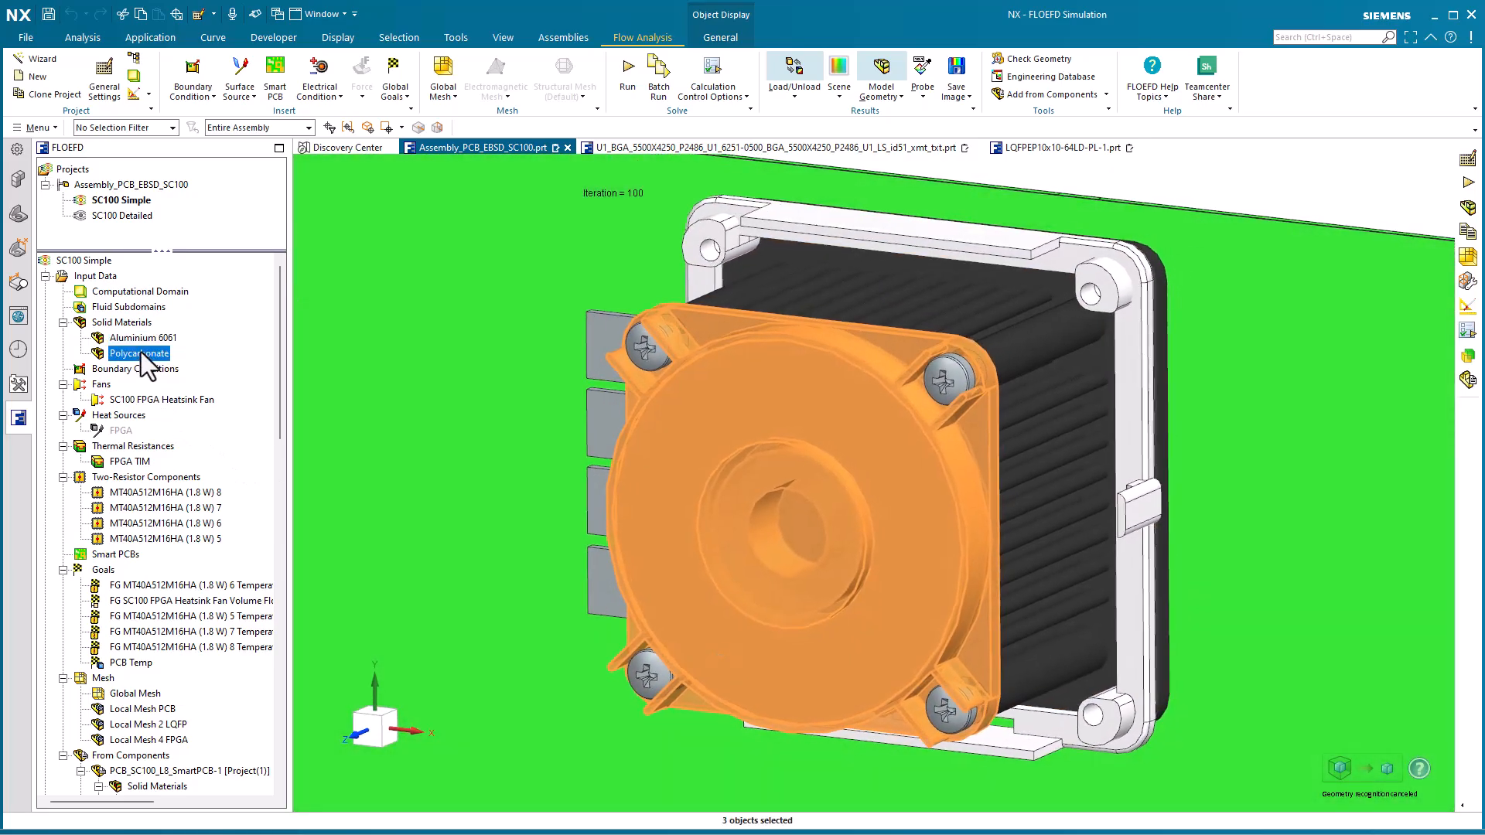
Open the SC100 FPGA Heatsink Fan definition and view its fan's pressure–flow curve in the Engineering Database
left_click(163, 400)
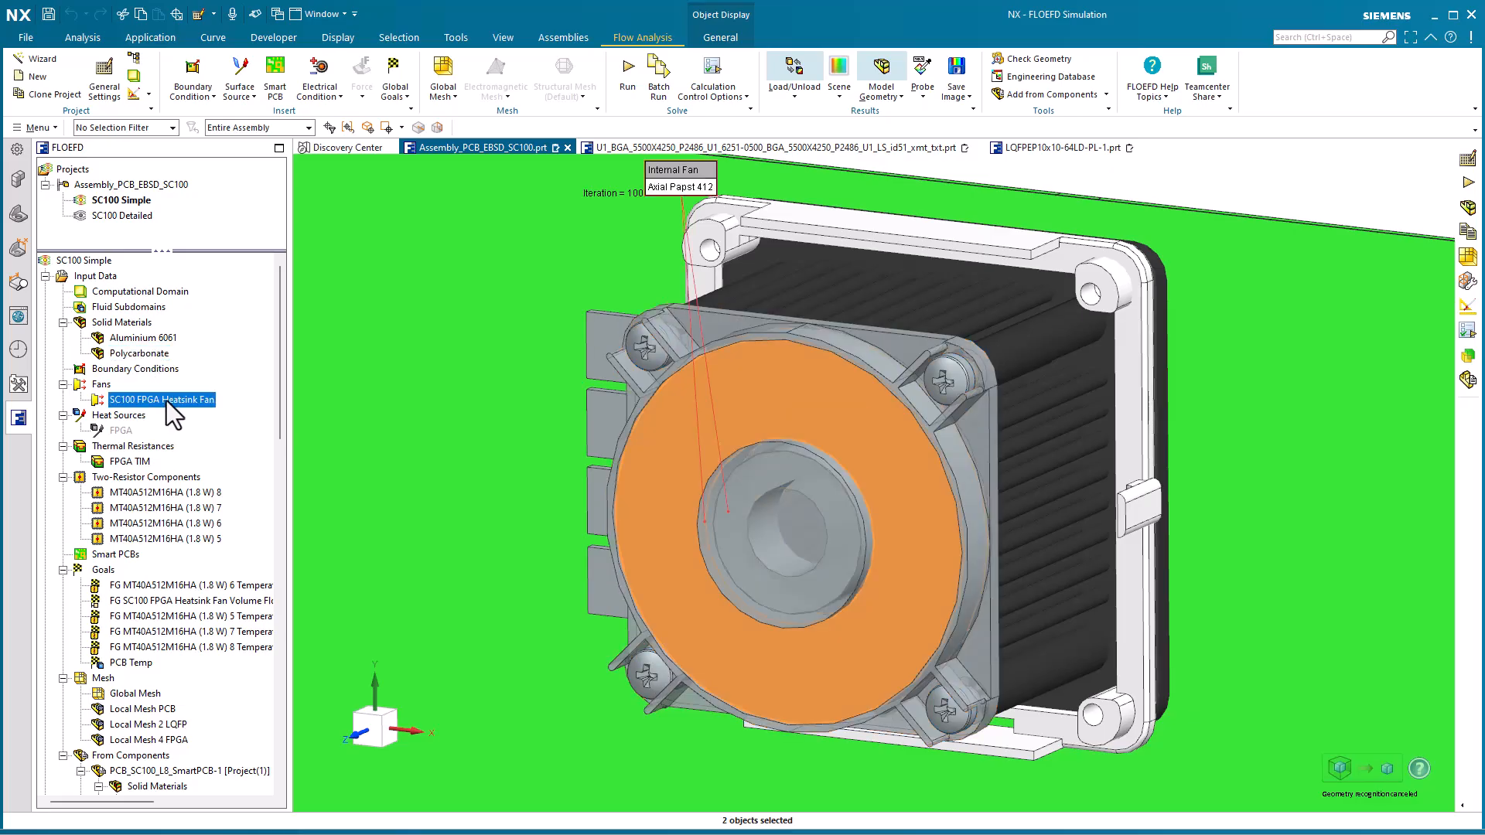
left_click(679, 184)
left_click(647, 195)
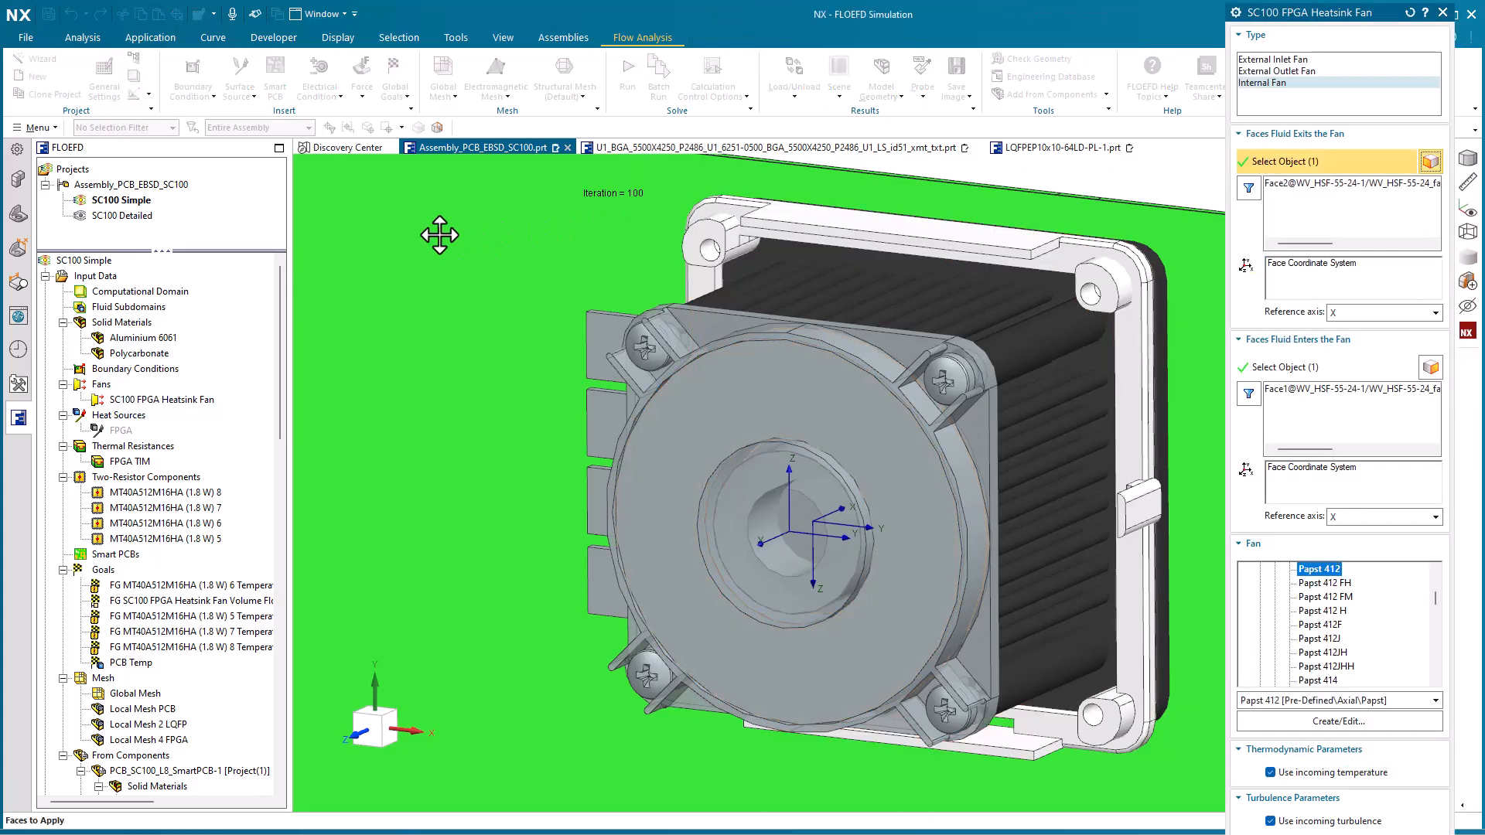
left_click(1353, 726)
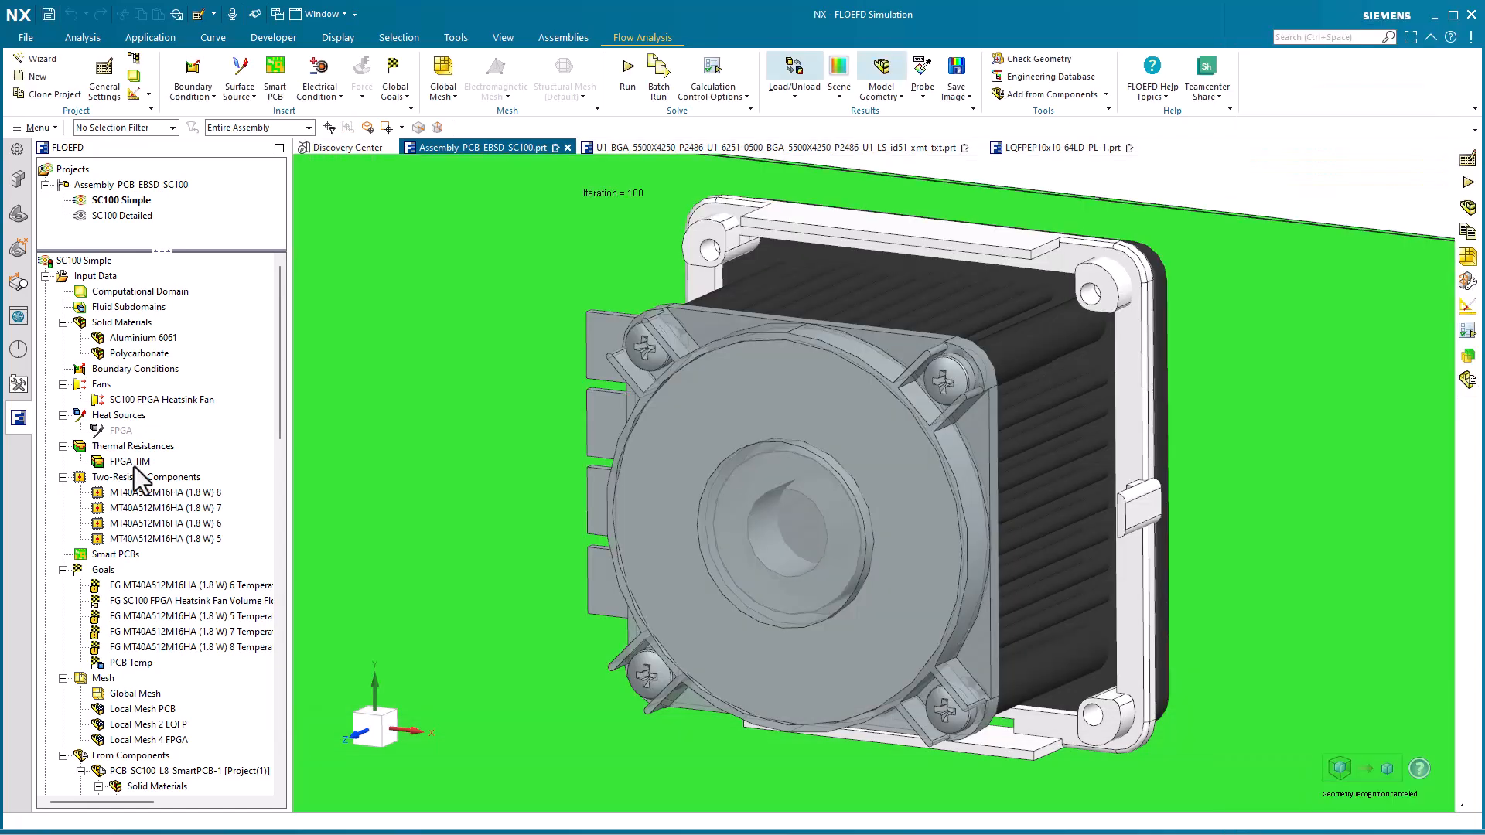
Highlight the FPGA TIM thermal resistance, and inspect each of the four MT40A512M16HA two-resistor components beside the heatsink
left_click(133, 461)
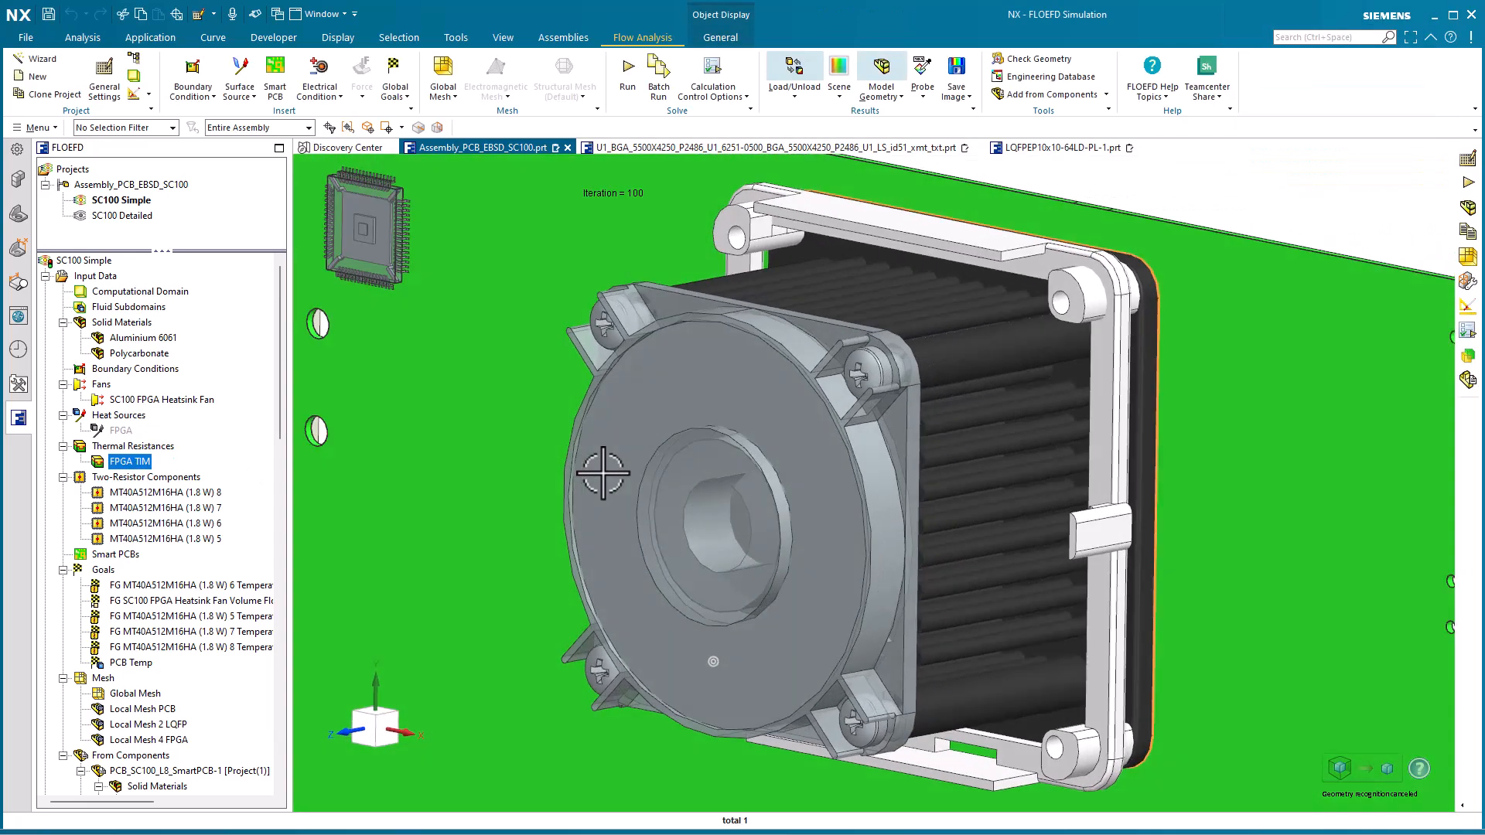
middle_click_drag(604, 473, 236, 531)
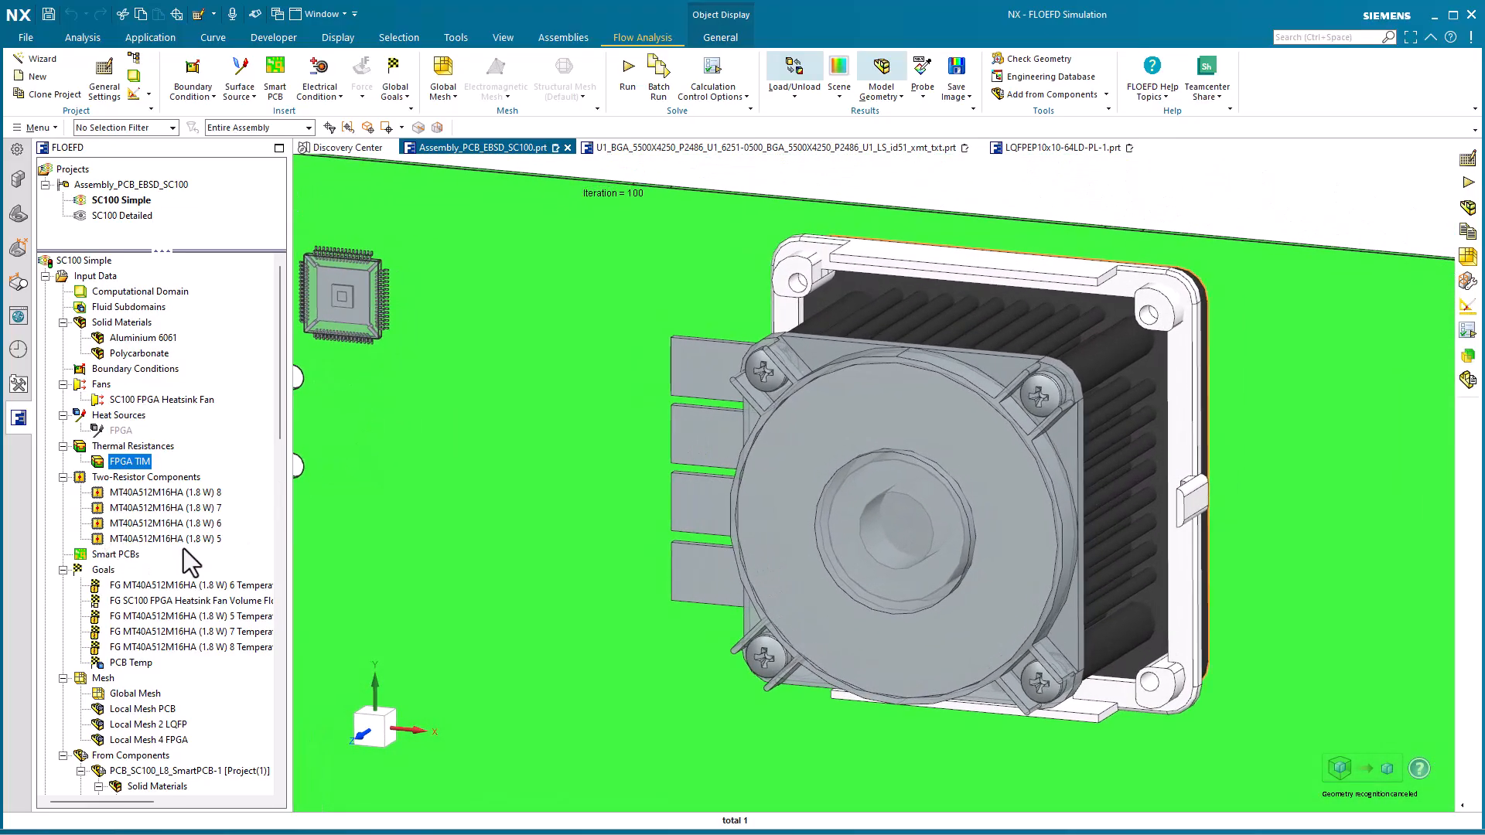
key("F8")
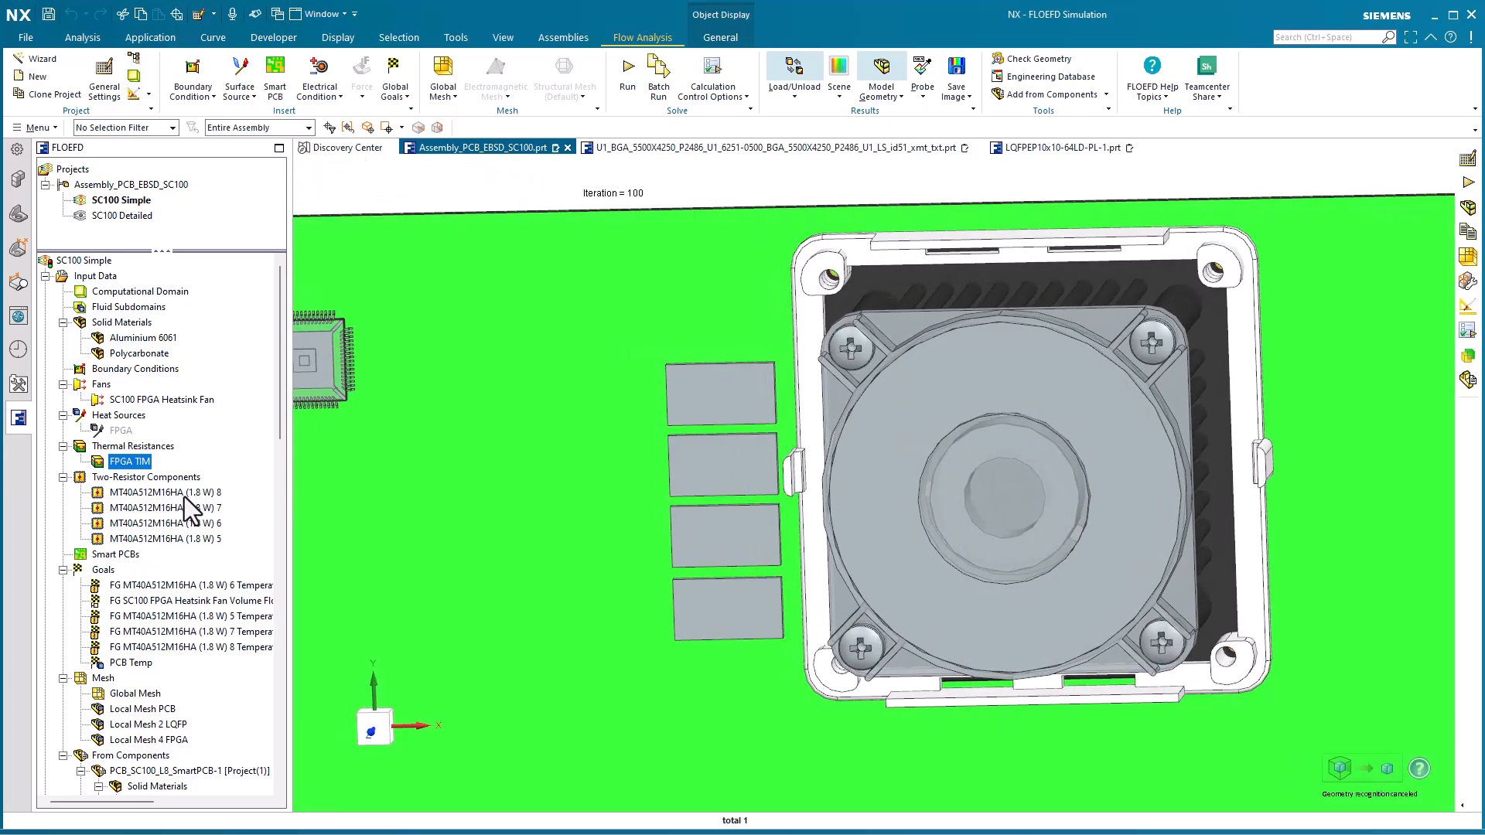
left_click(184, 497)
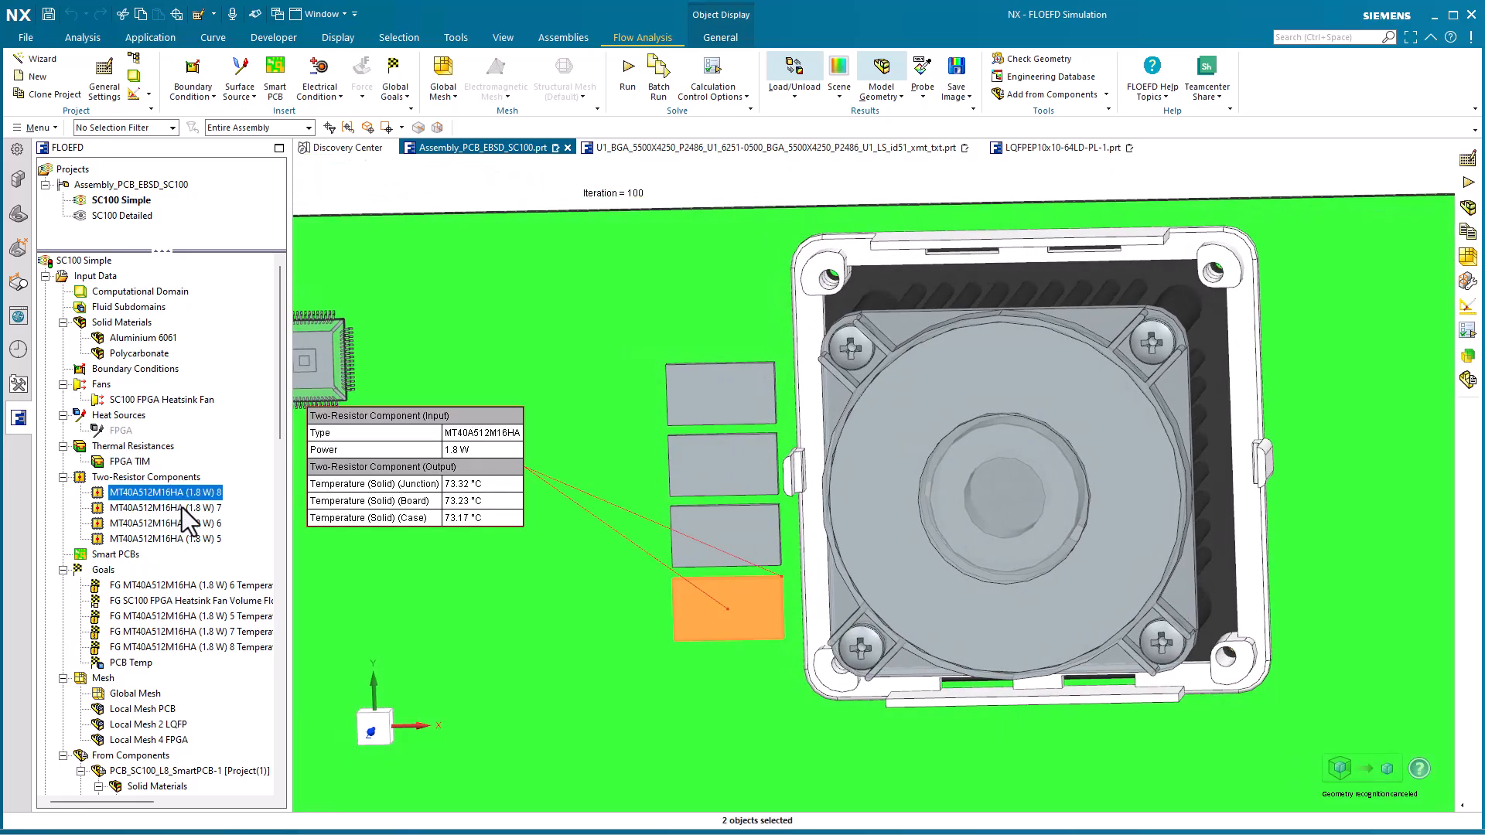
left_click(182, 508)
left_click(179, 526)
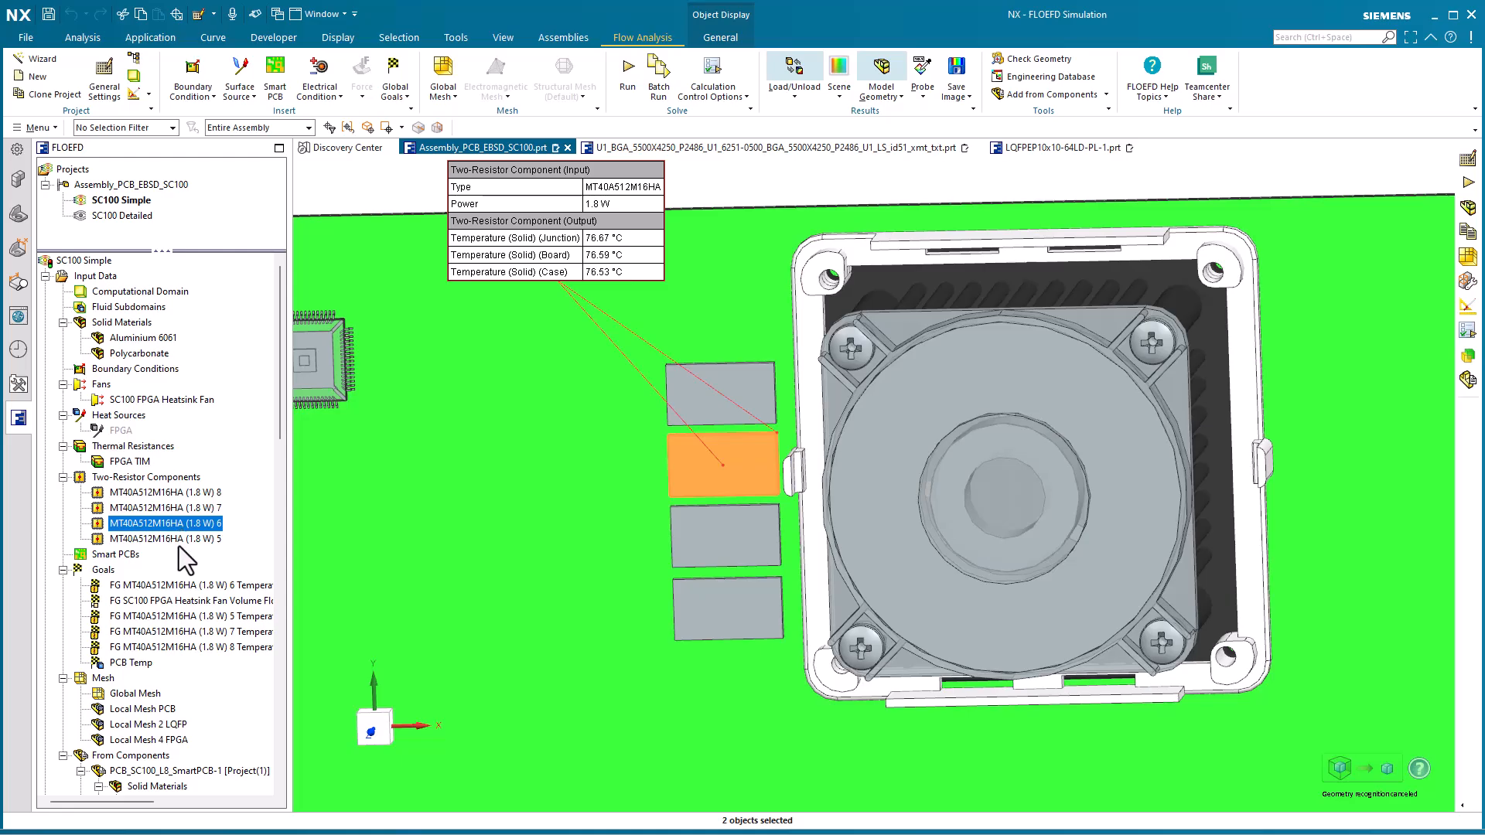
left_click(177, 540)
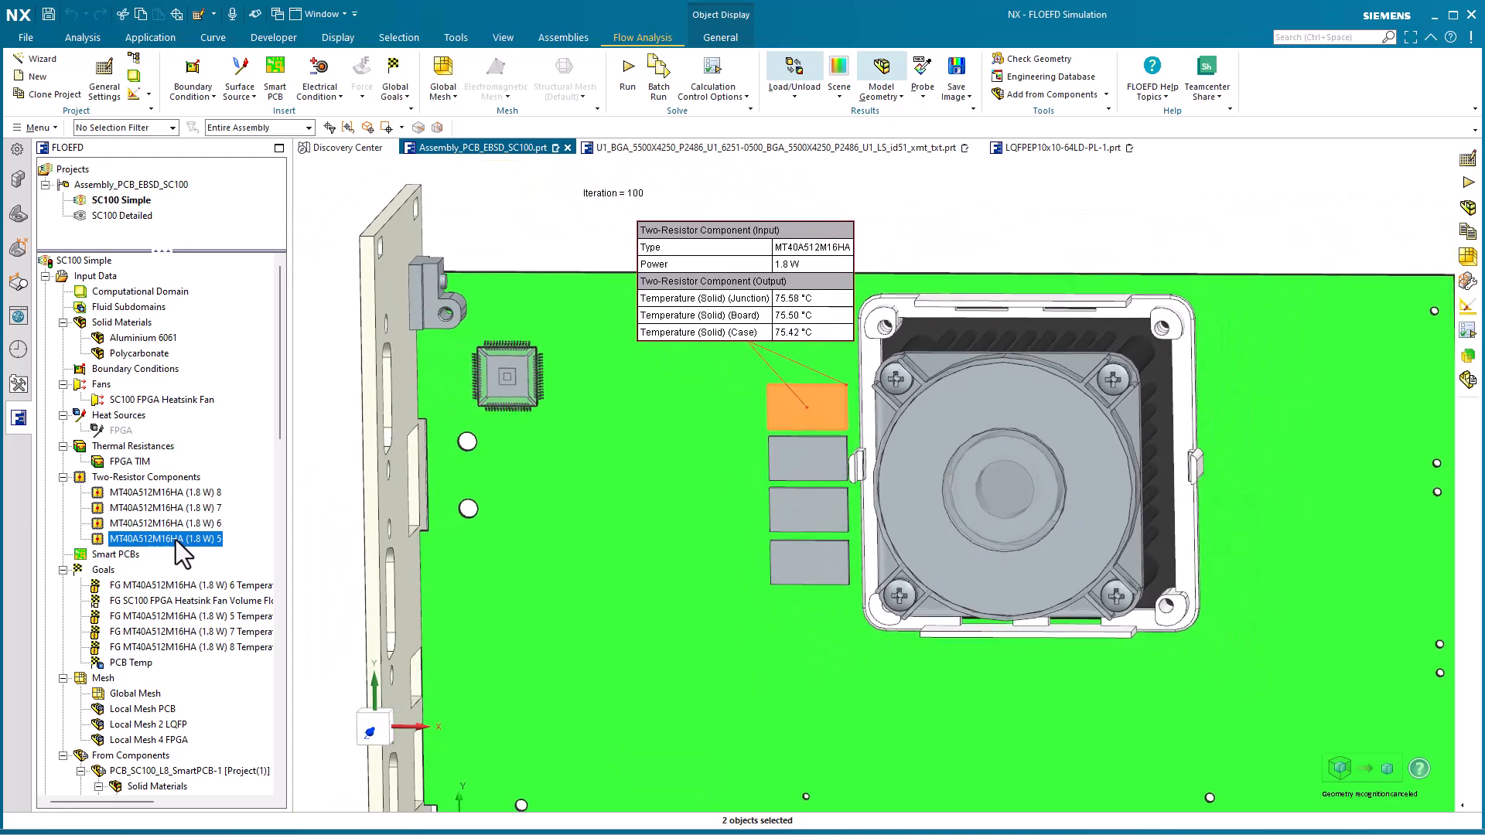
key("Escape")
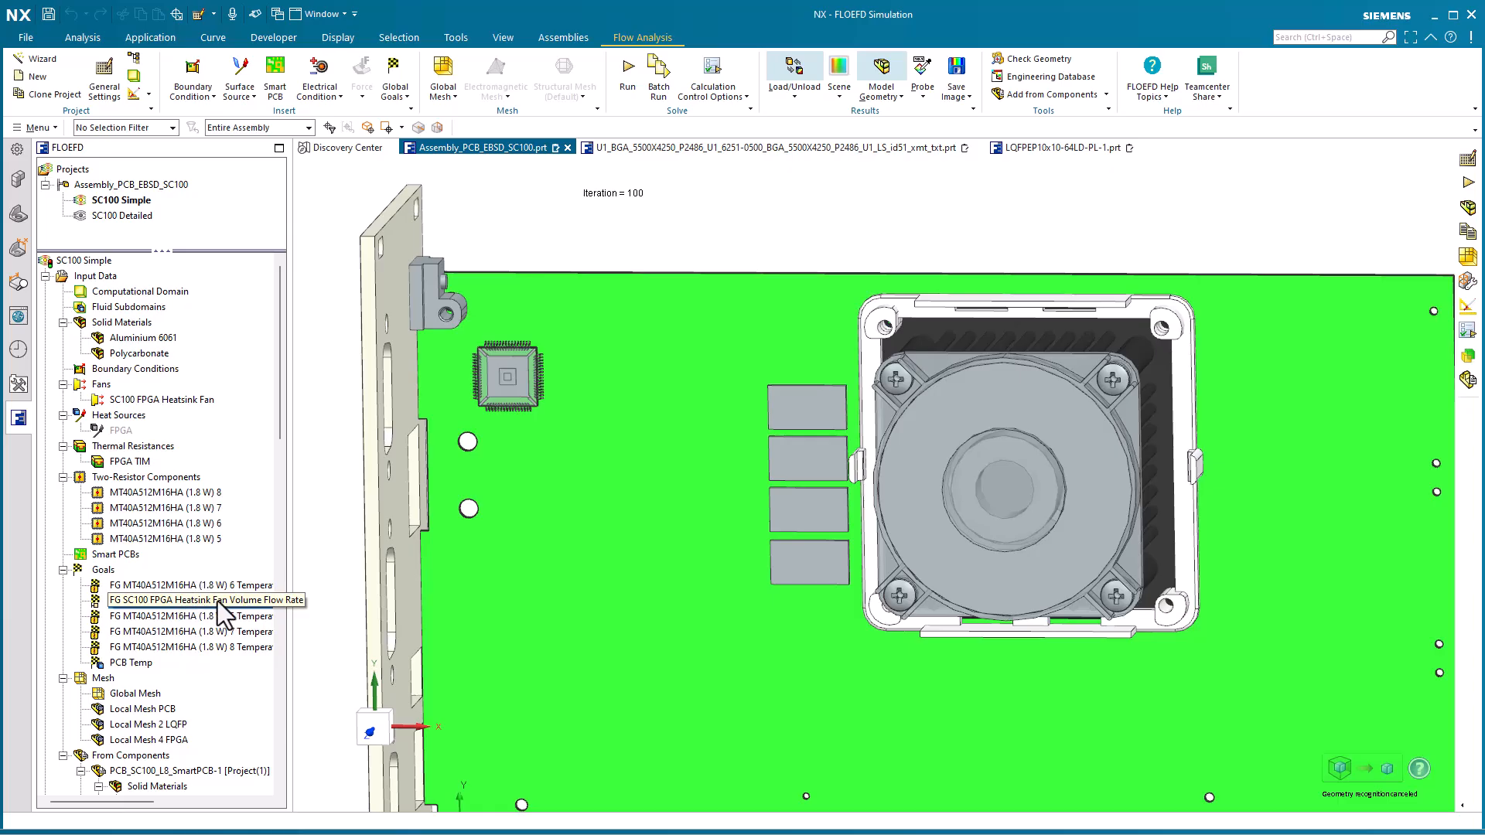
Look at the PCB Temp goal and clear the selection
left_click(131, 666)
left_click(593, 247)
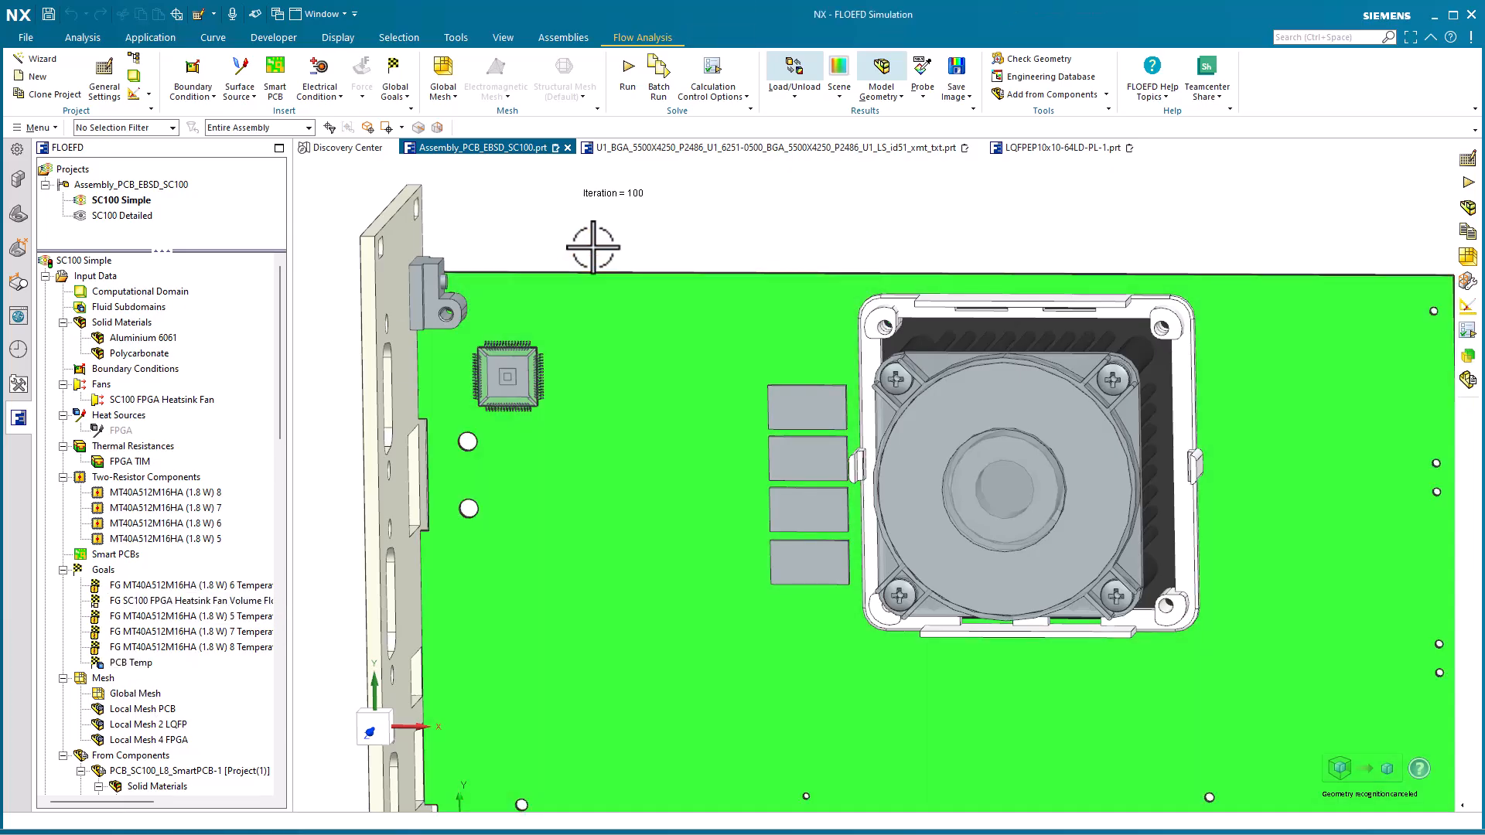
Look closely at the LQFP chip on the board and open its part, LQFPEP10x10-64LD-PL-1.prt
scroll(620, 232, "up", 7)
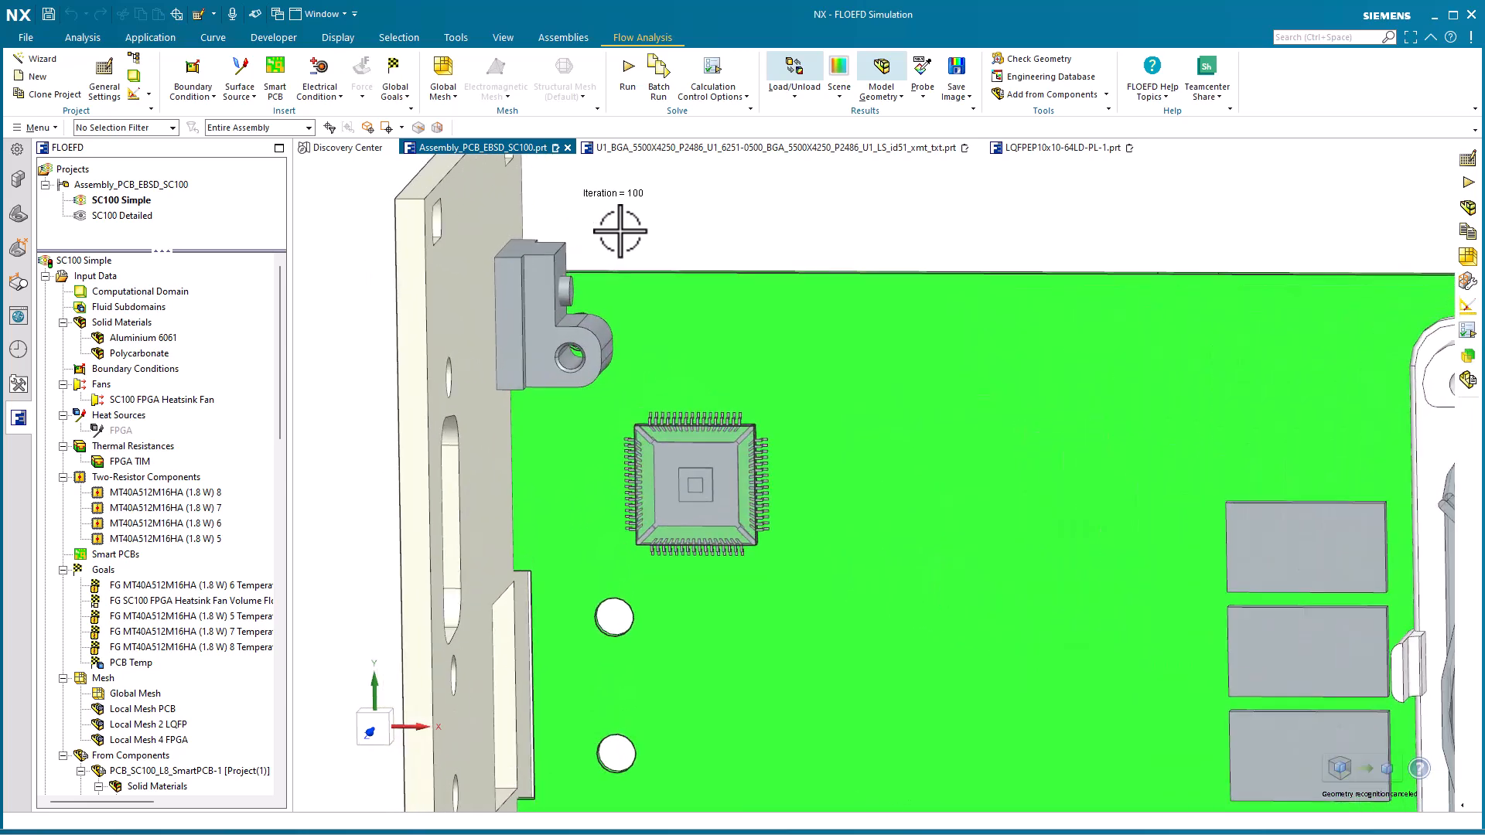
scroll(619, 231, "up", 2)
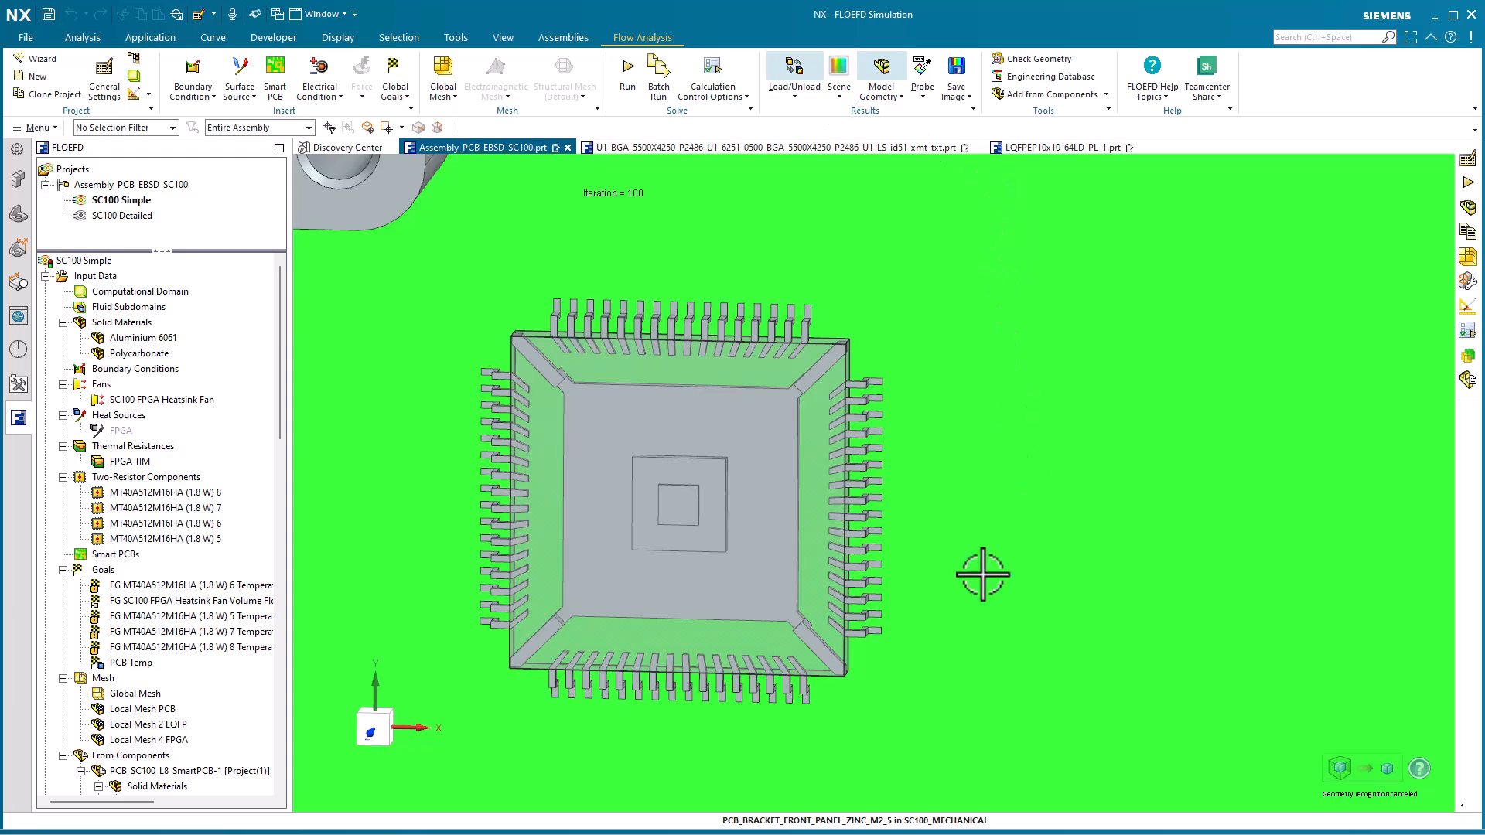
left_click(1037, 148)
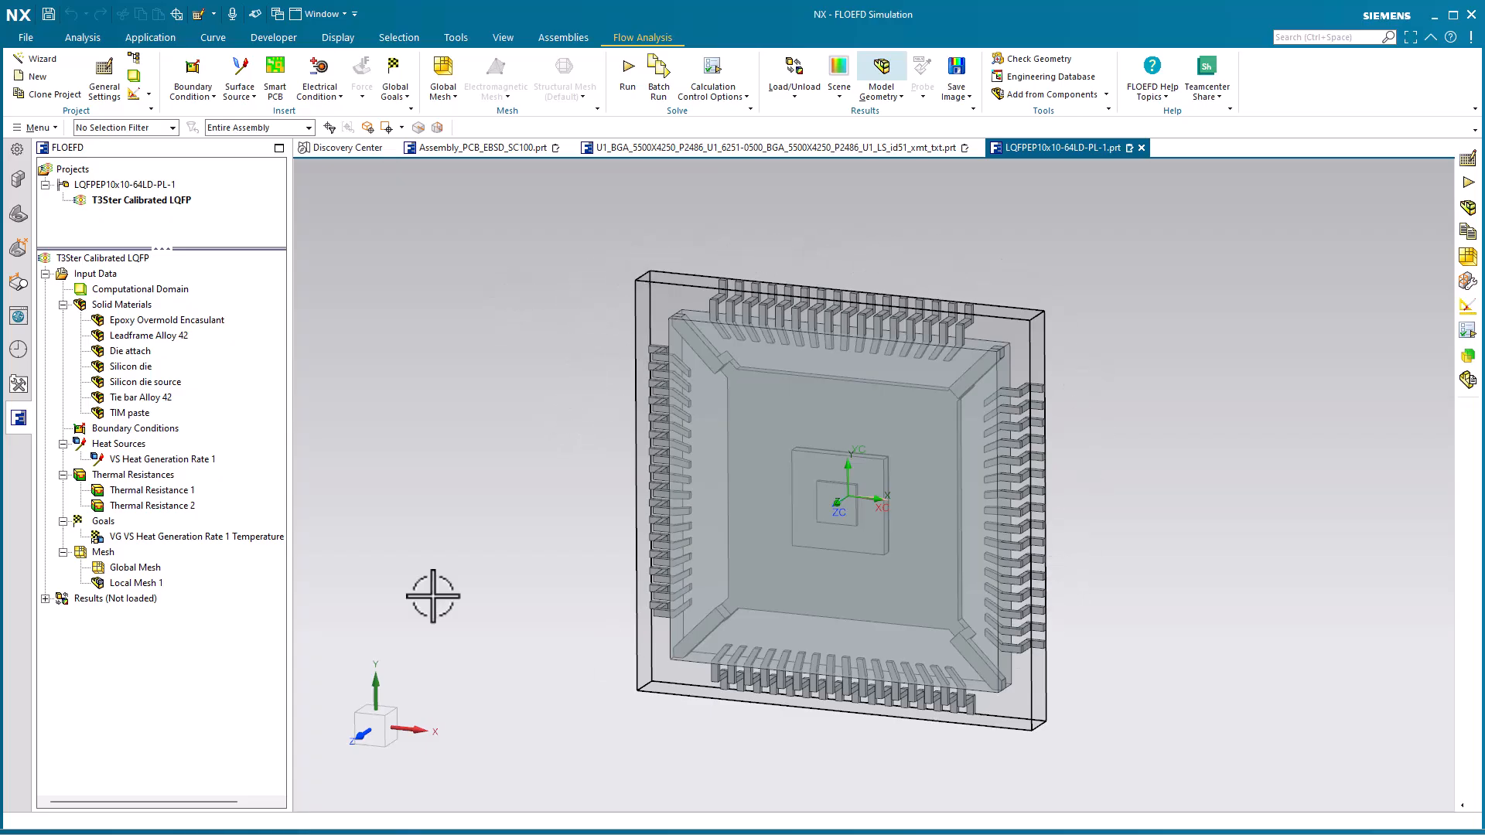
Inspect the LQFP model's solid materials from Epoxy Overmold Encasulant through Silicon die source, and clear the selection
left_click(157, 320)
left_click(154, 335)
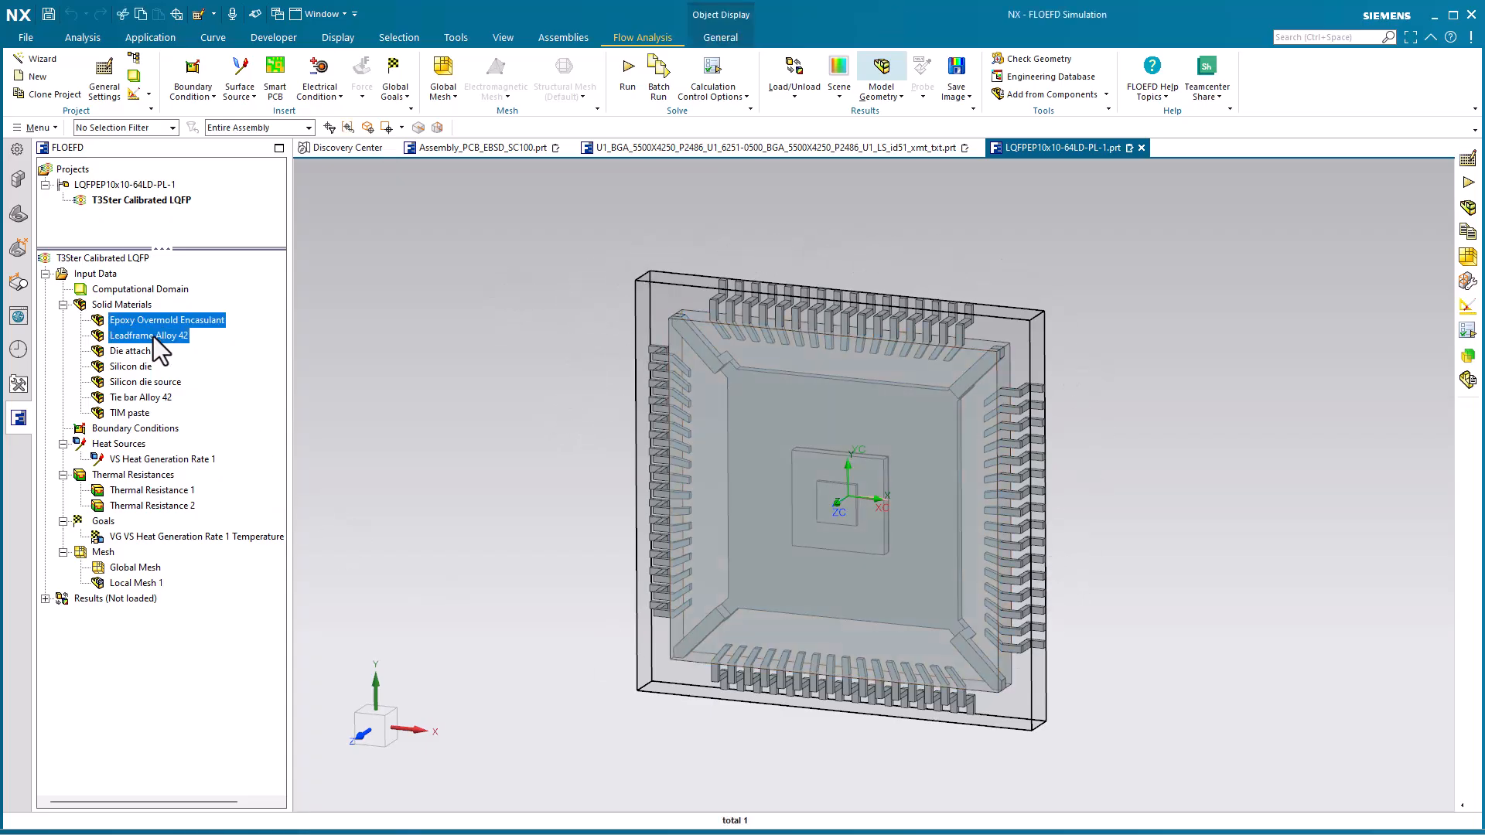
left_click(146, 352)
left_click(147, 366)
left_click(151, 382)
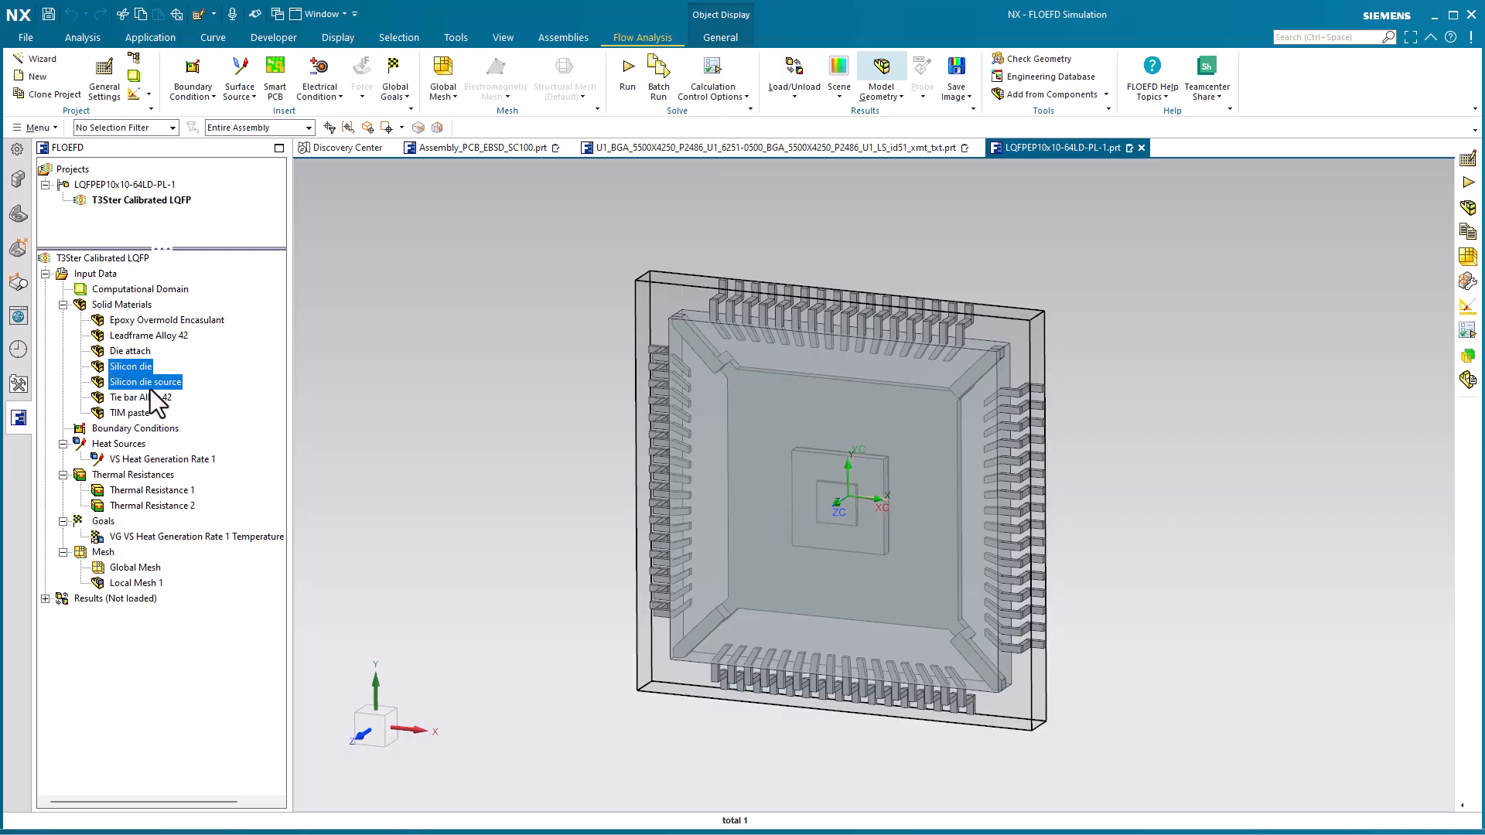
left_click(369, 448)
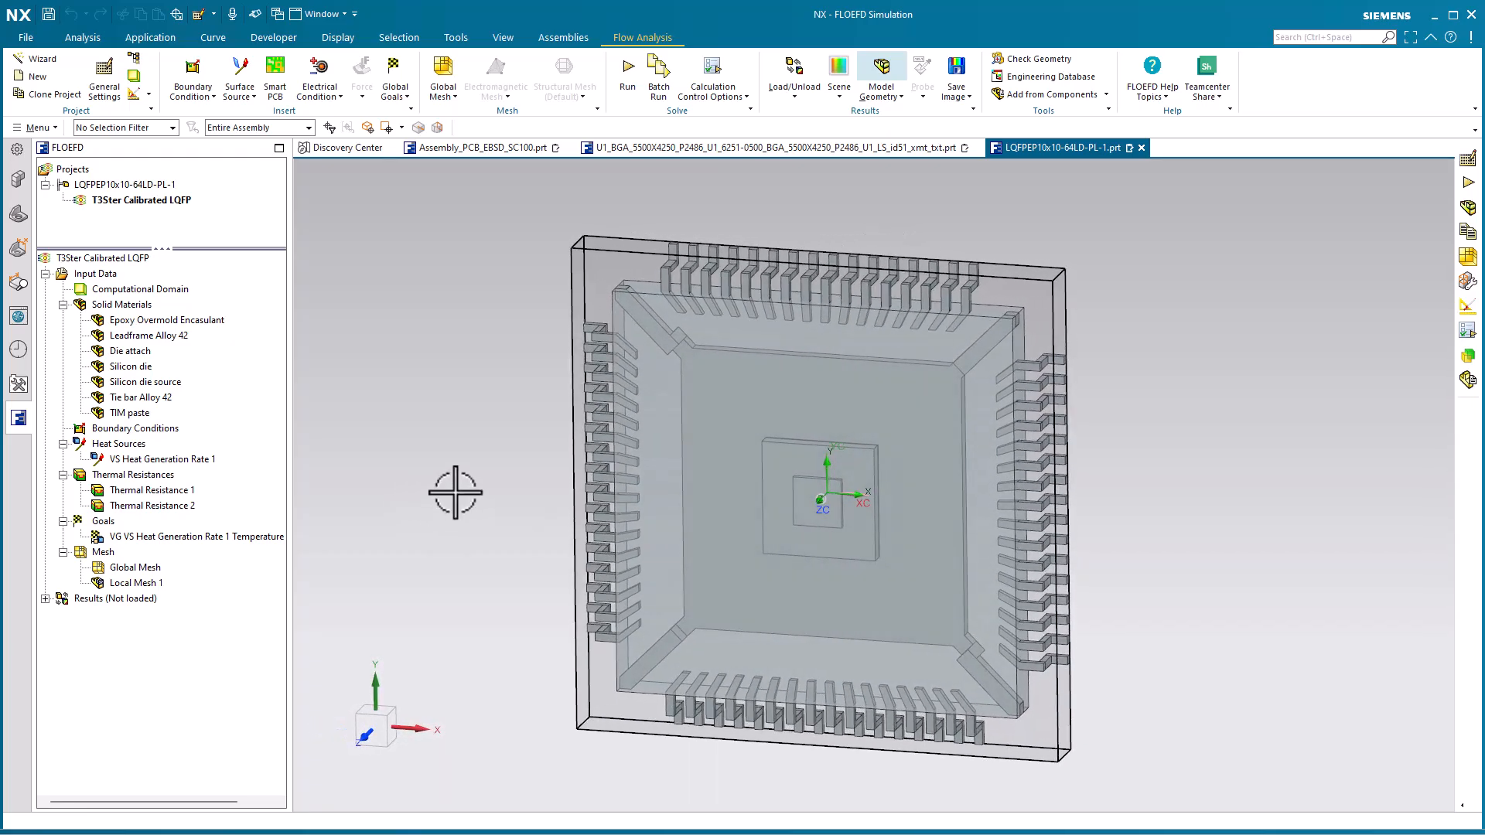
Return to the Assembly_PCB_EBSD_SC100 assembly and, with Add from Components, highlight the imported SmartPCB, LQFP and U1 BGA components
left_click(465, 149)
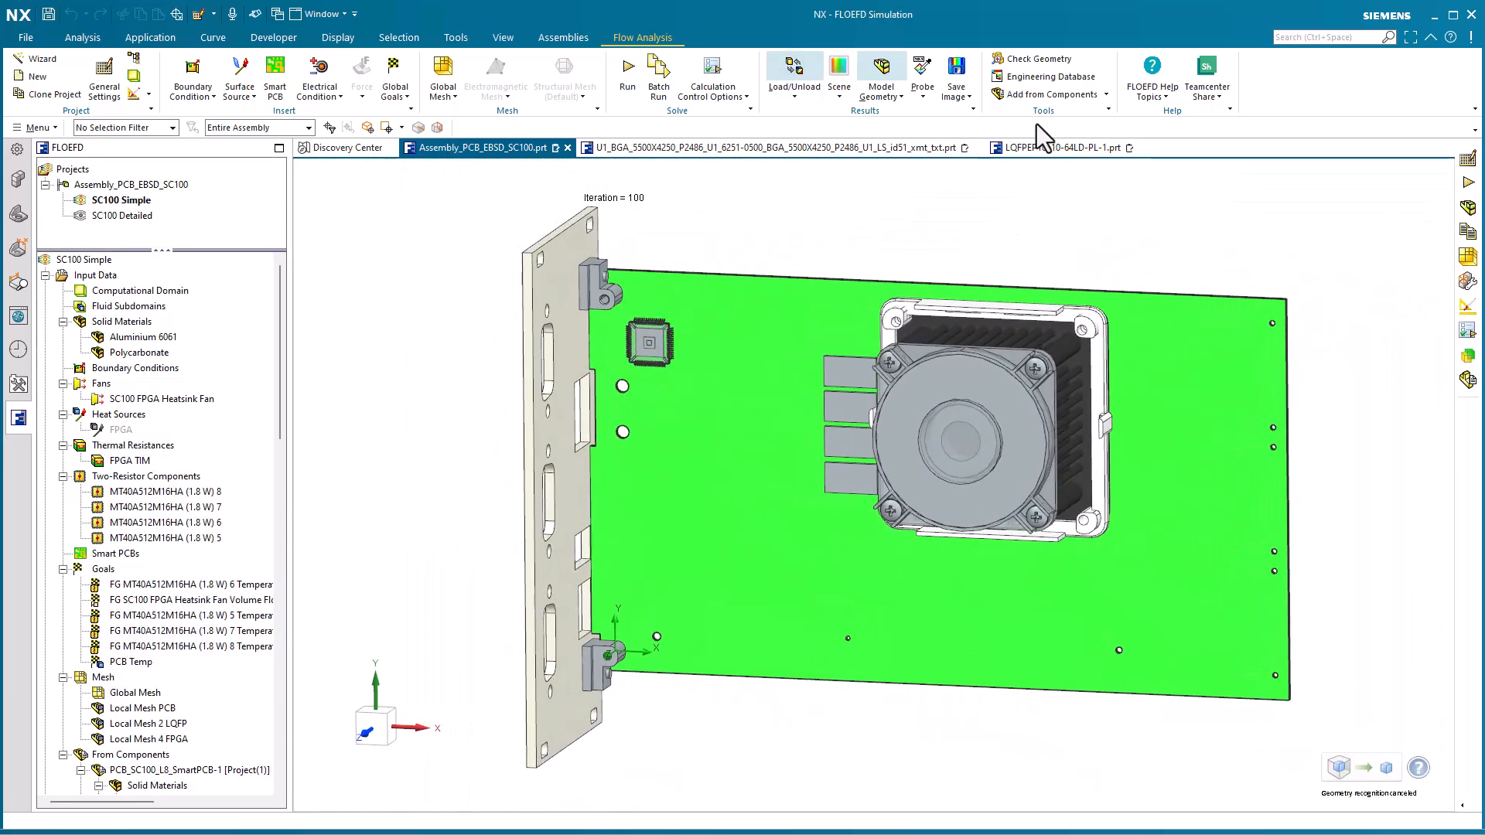
left_click(1107, 94)
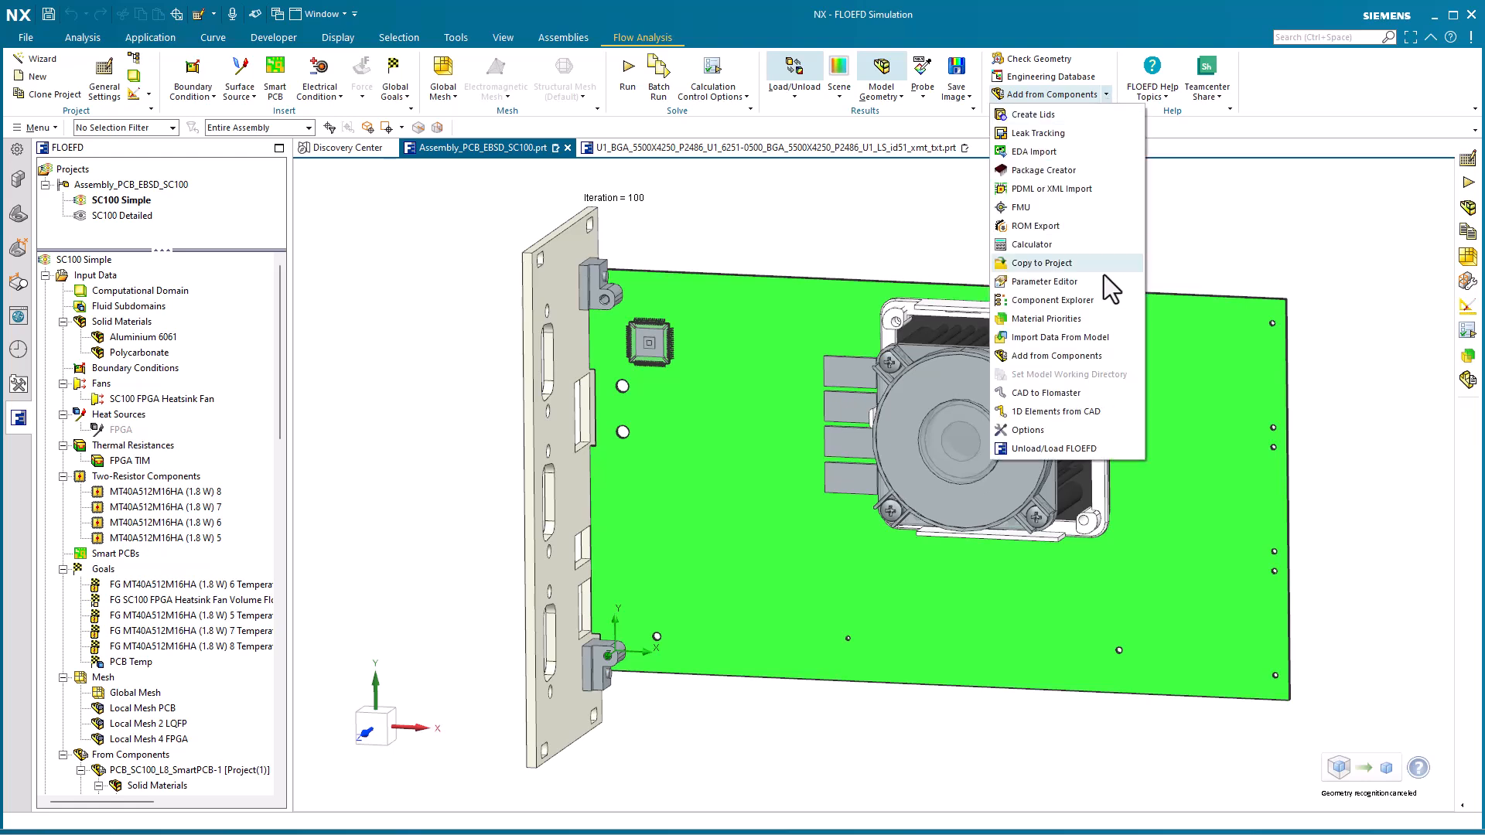
left_click(1120, 360)
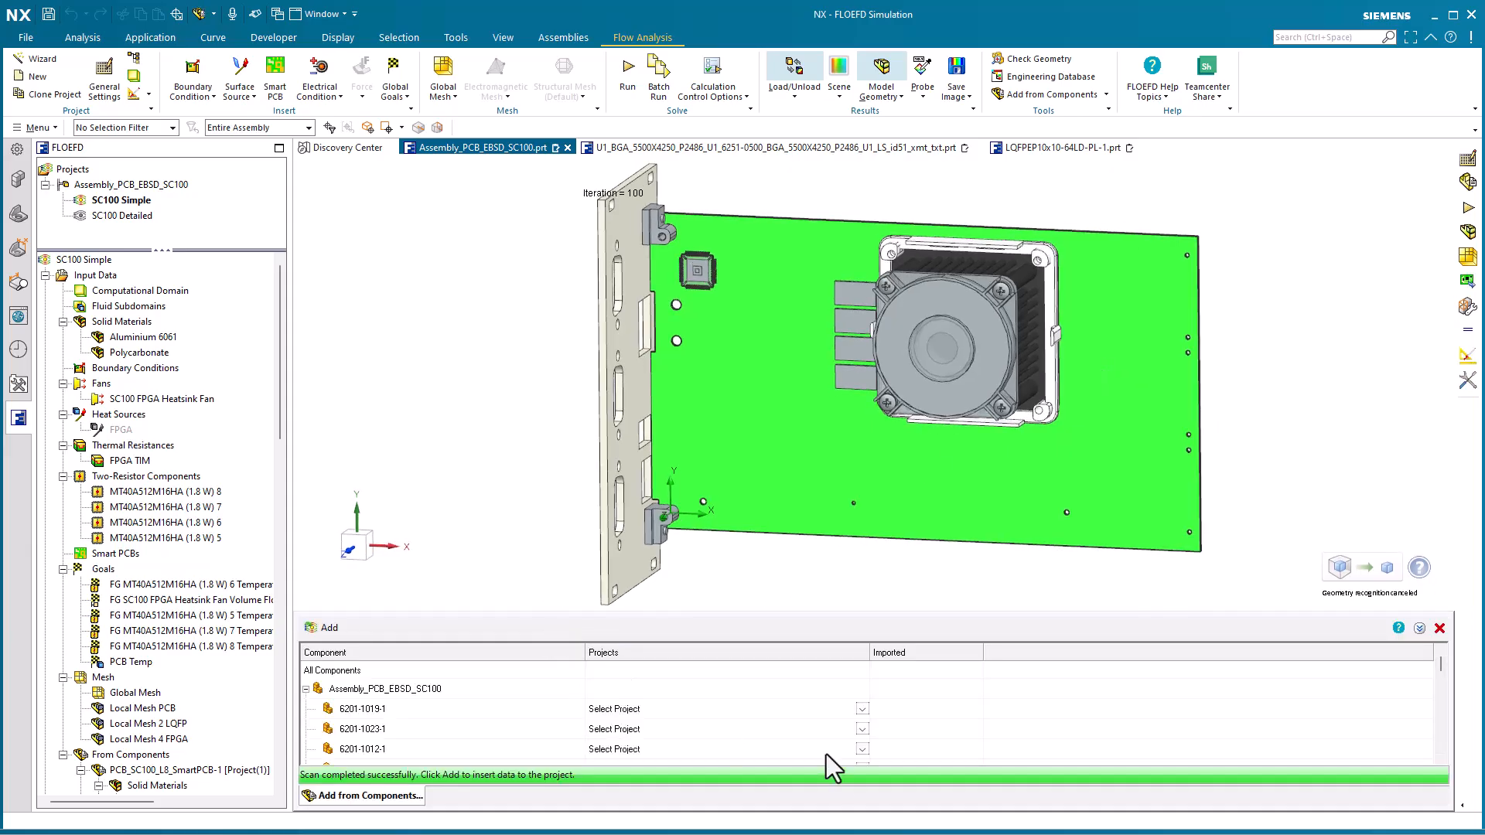
scroll(833, 715, "down", 10)
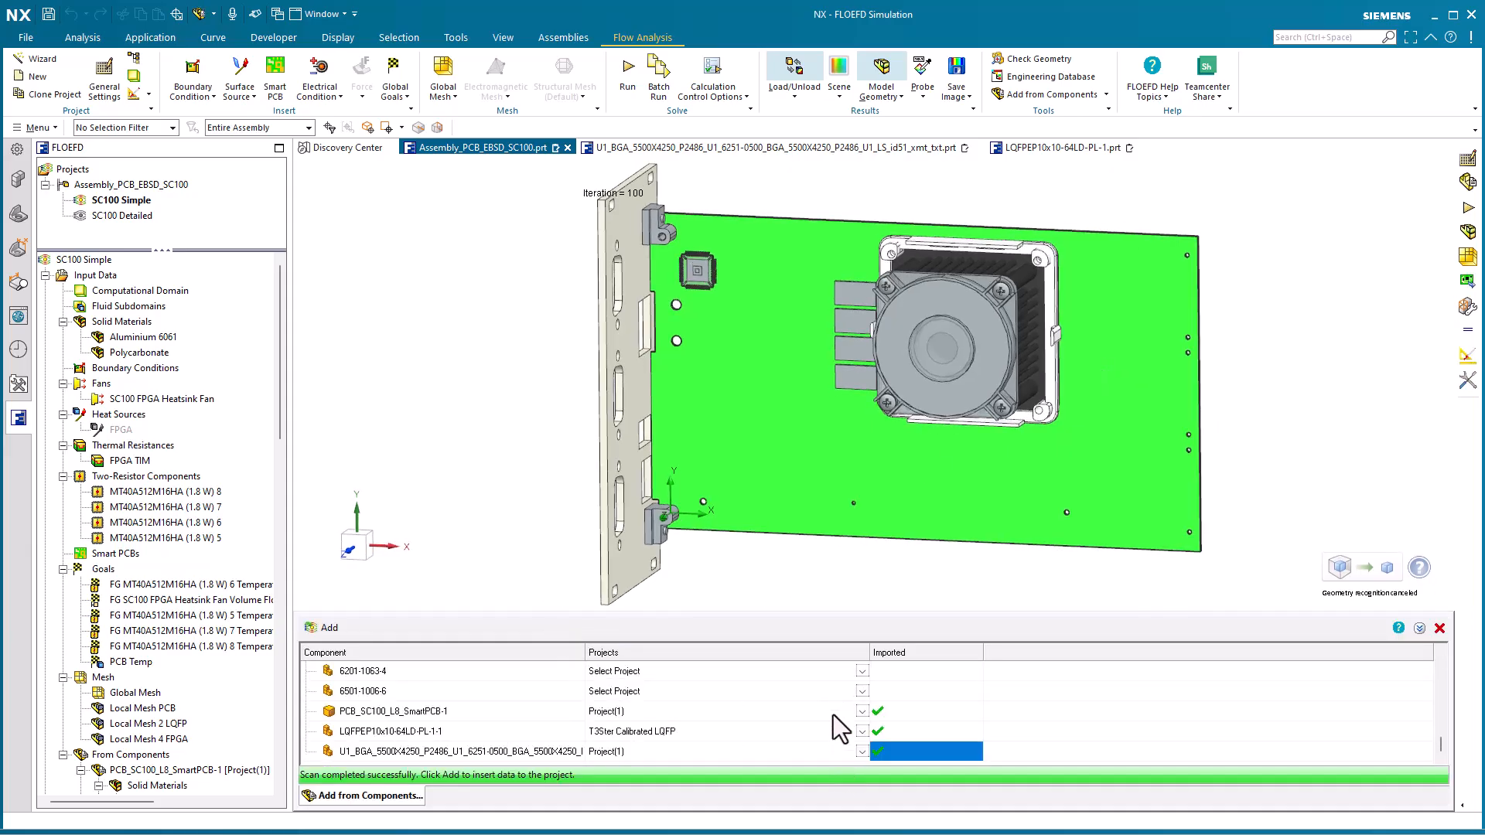
left_click(379, 712)
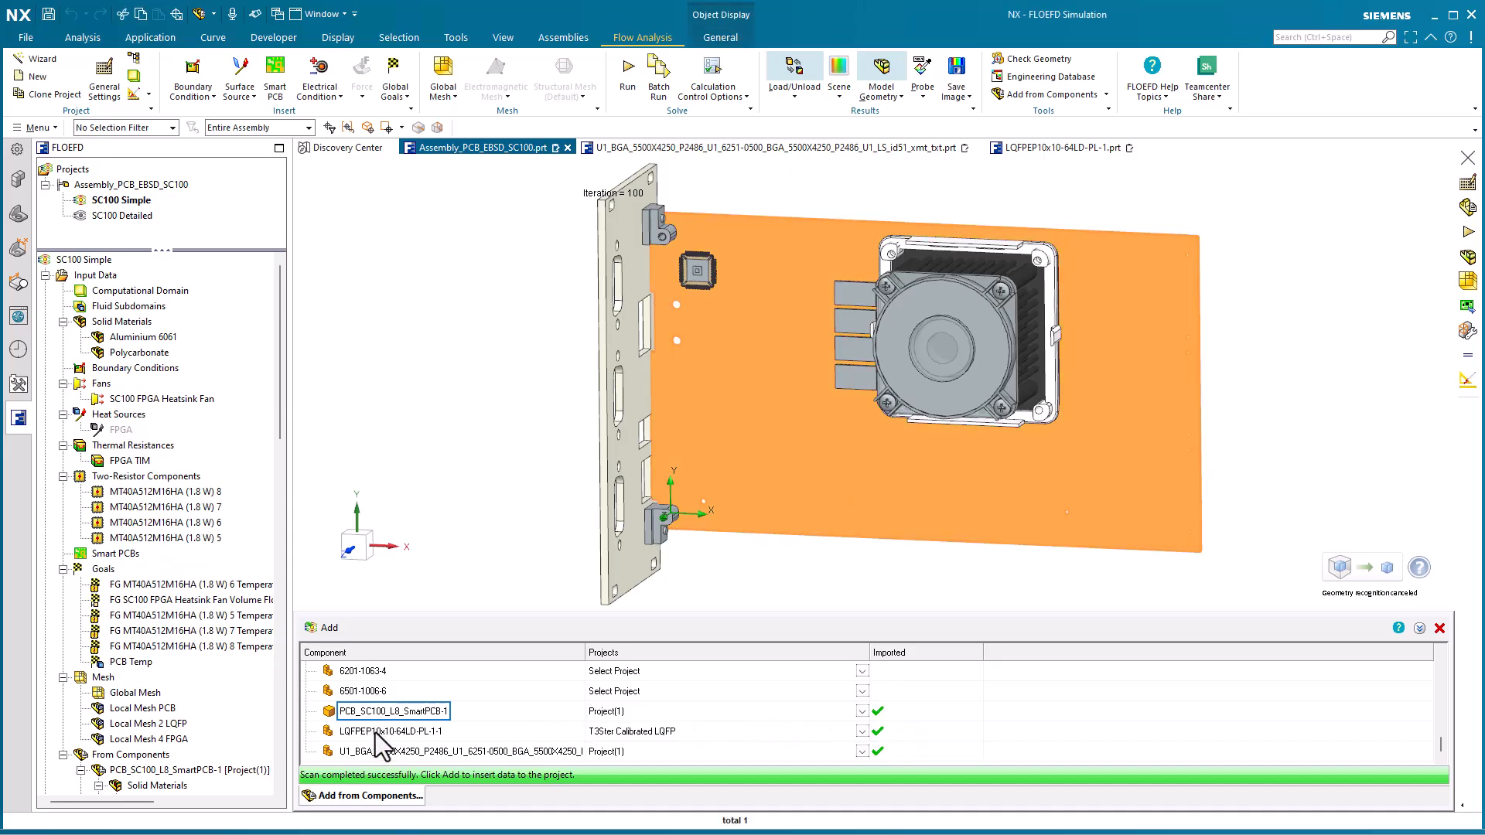
left_click(374, 732)
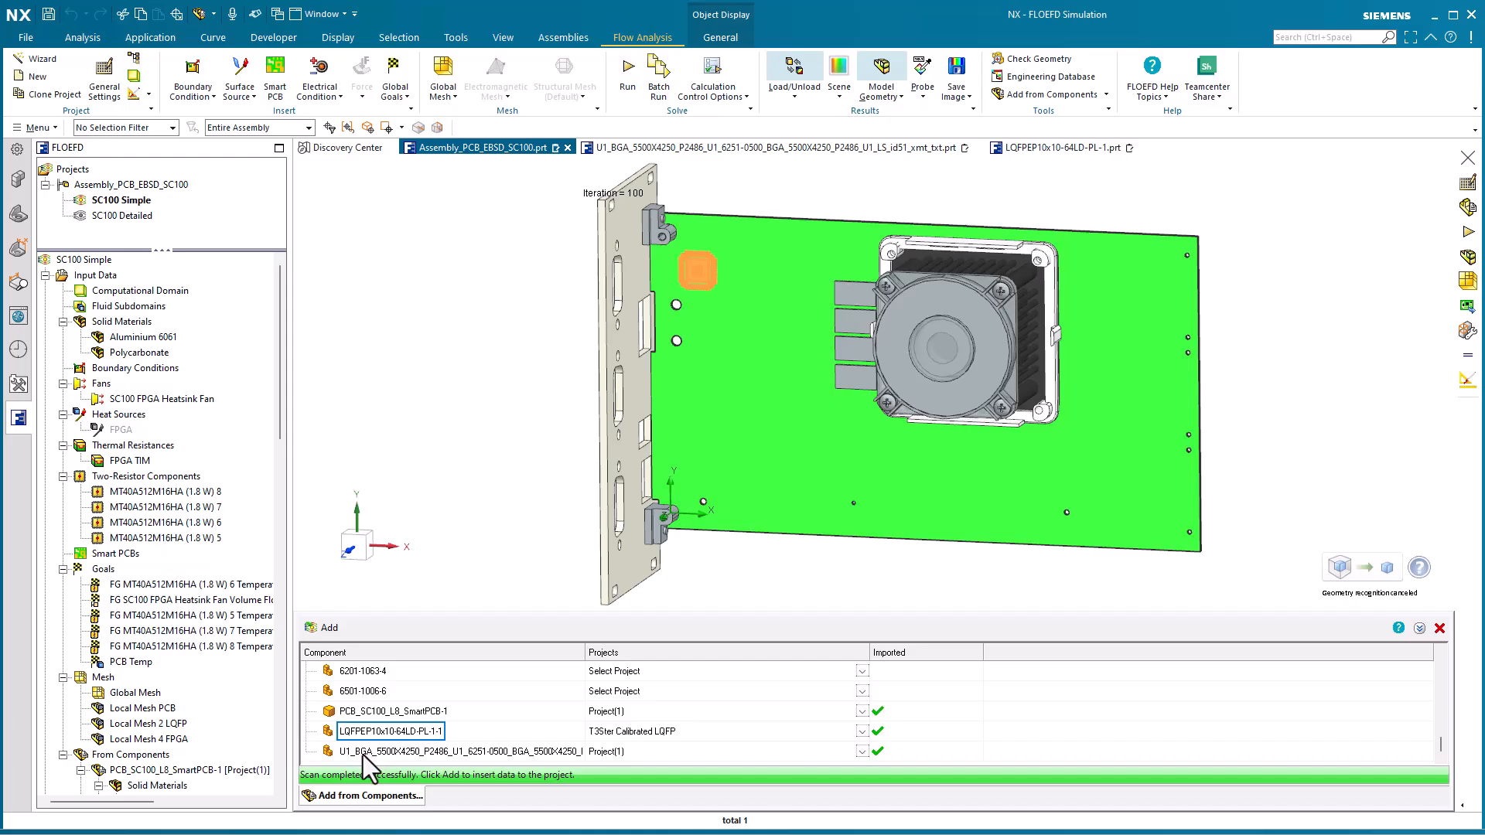
left_click(363, 753)
Hide the WV_HSF-55-24 heatsink and fan component and close the Add from Components list
left_click(18, 178)
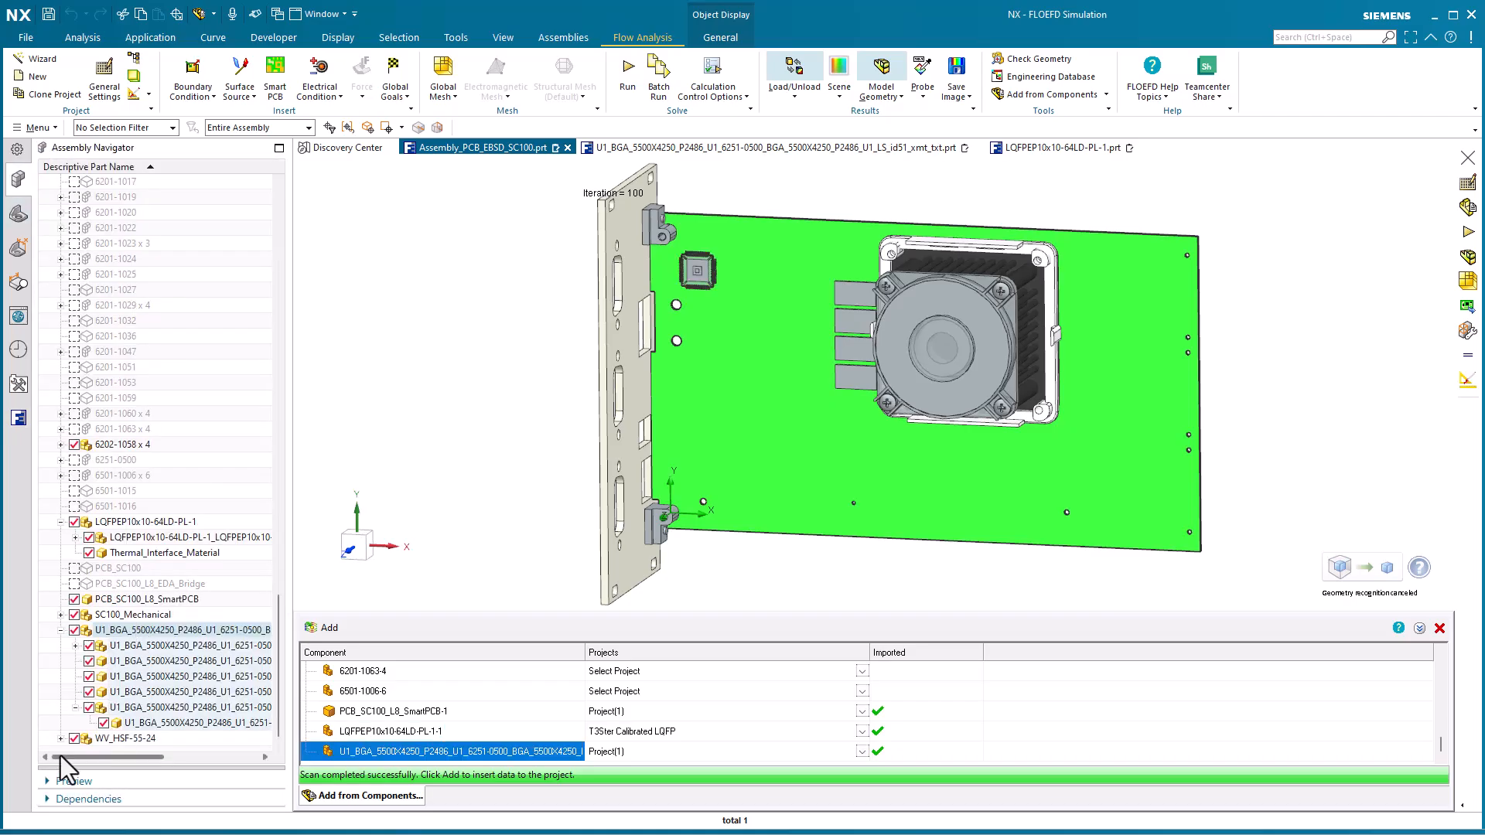
left_click(73, 738)
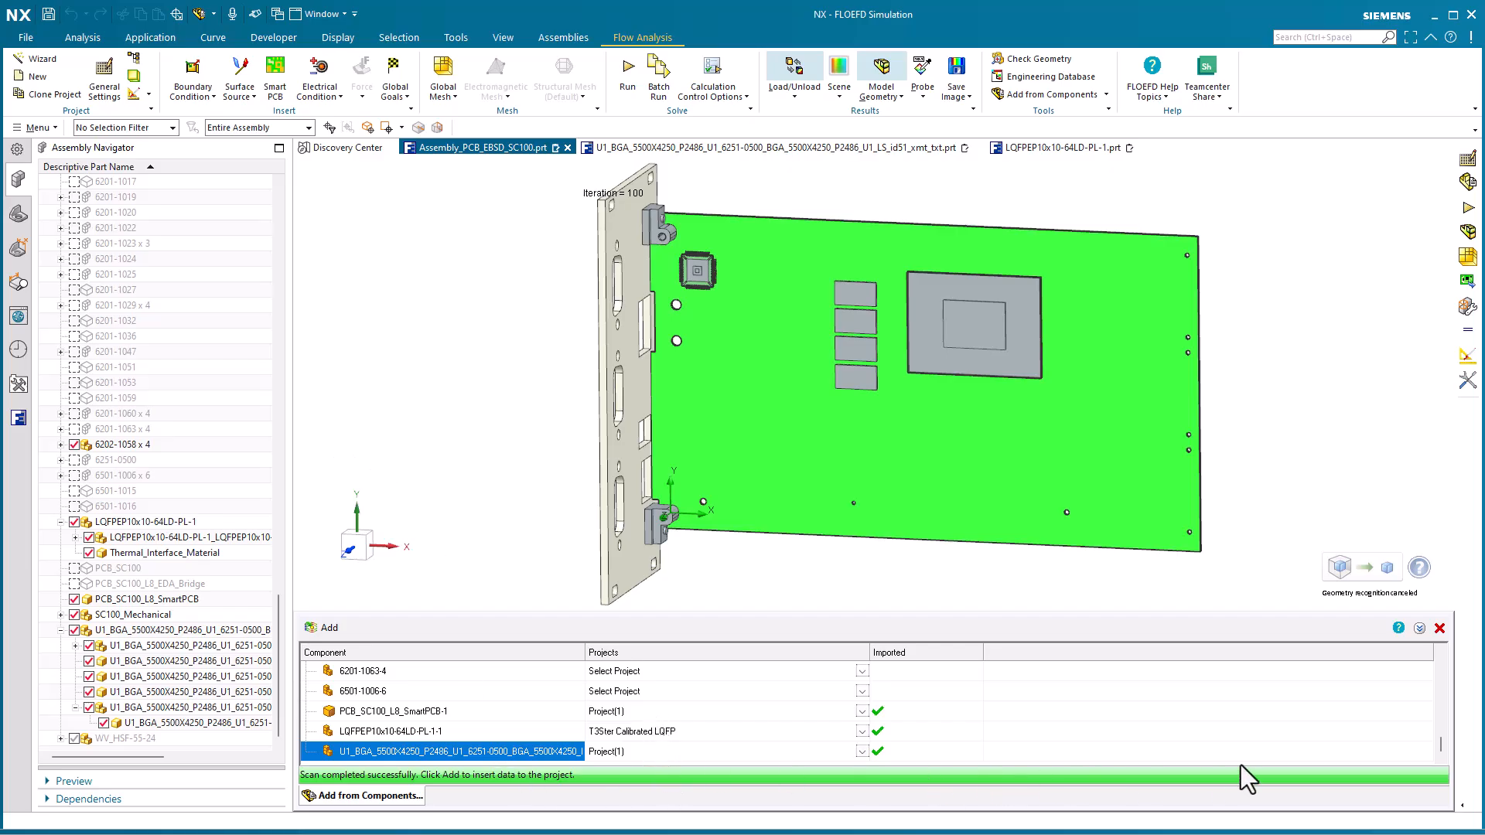
left_click(1441, 629)
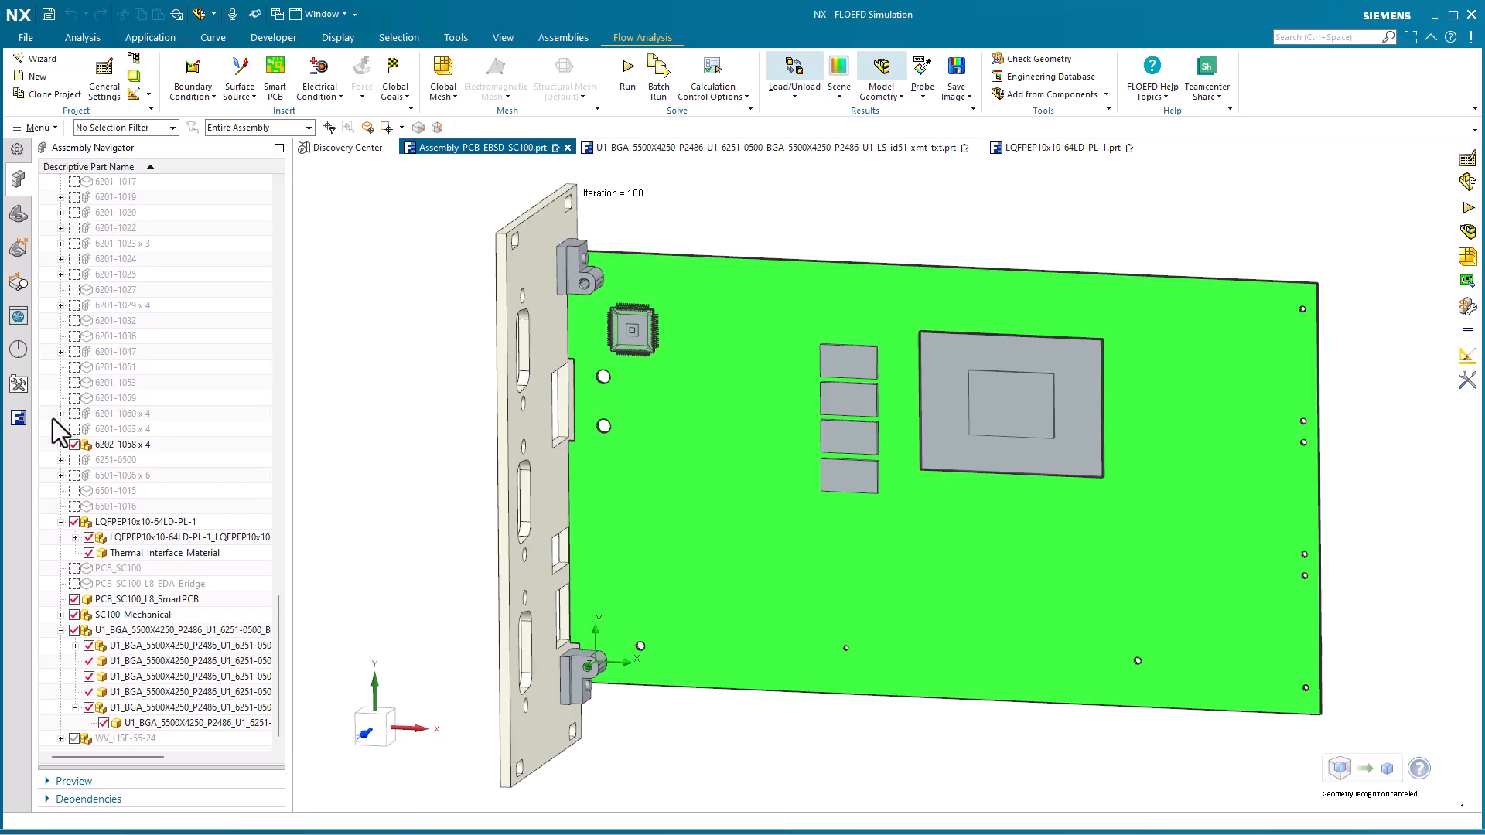
Show the thermal conductivity map of Smart PCB 1 on the board and examine it around the LQFP chip
left_click(19, 418)
scroll(190, 719, "down", 6)
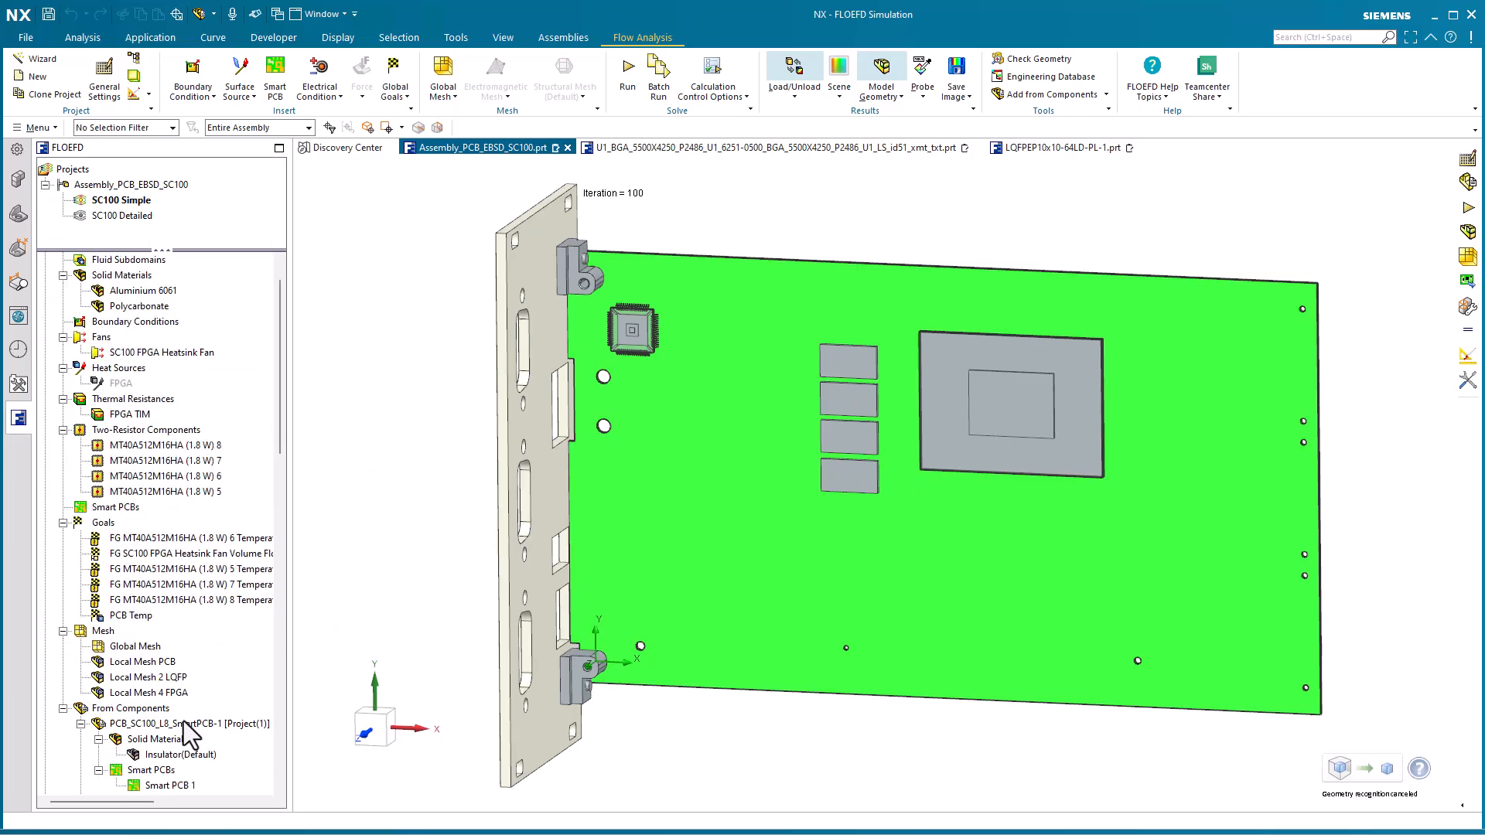
right_click(169, 554)
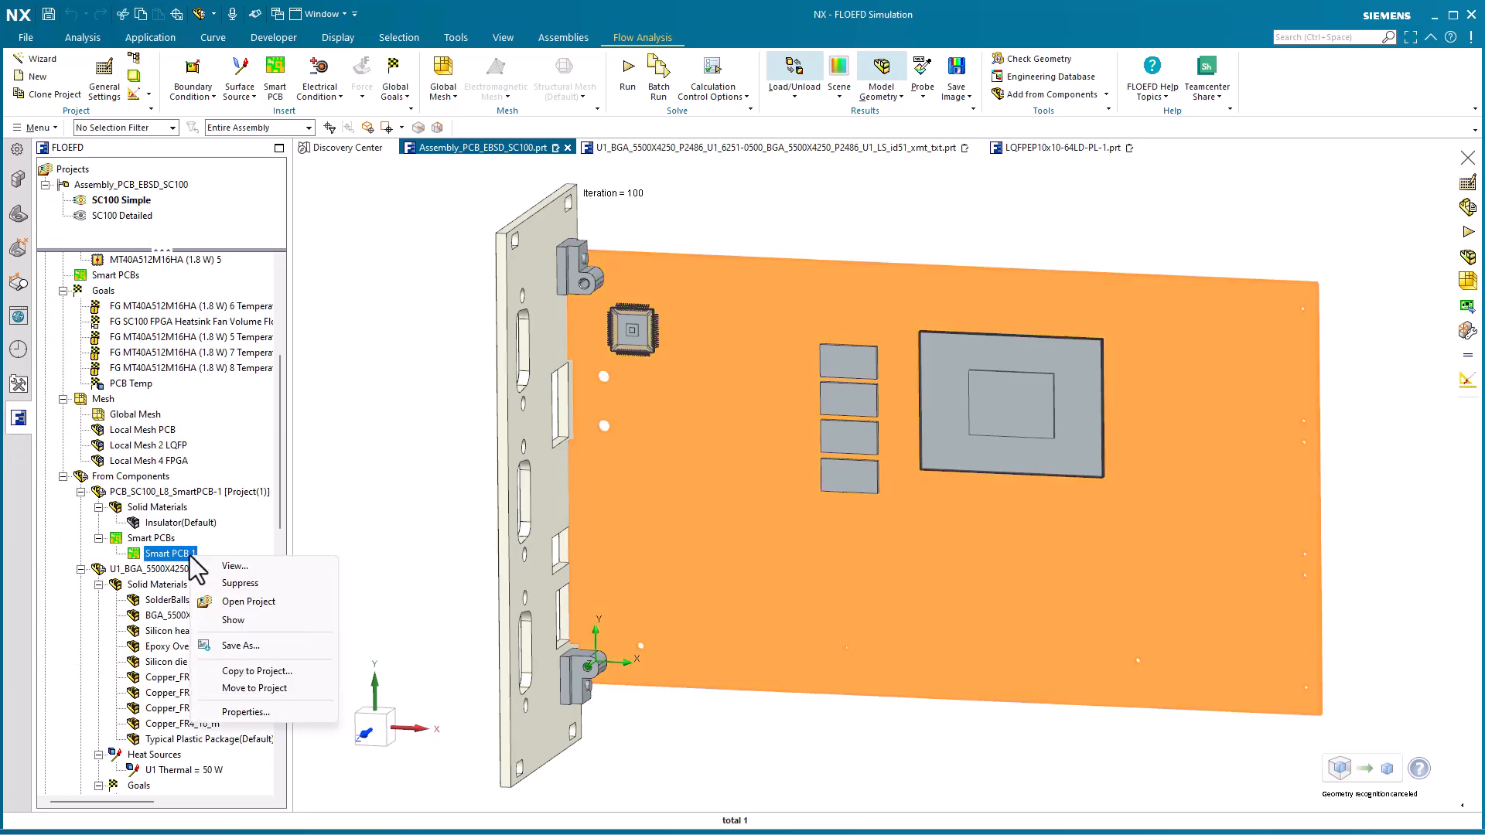
left_click(232, 621)
key("Escape")
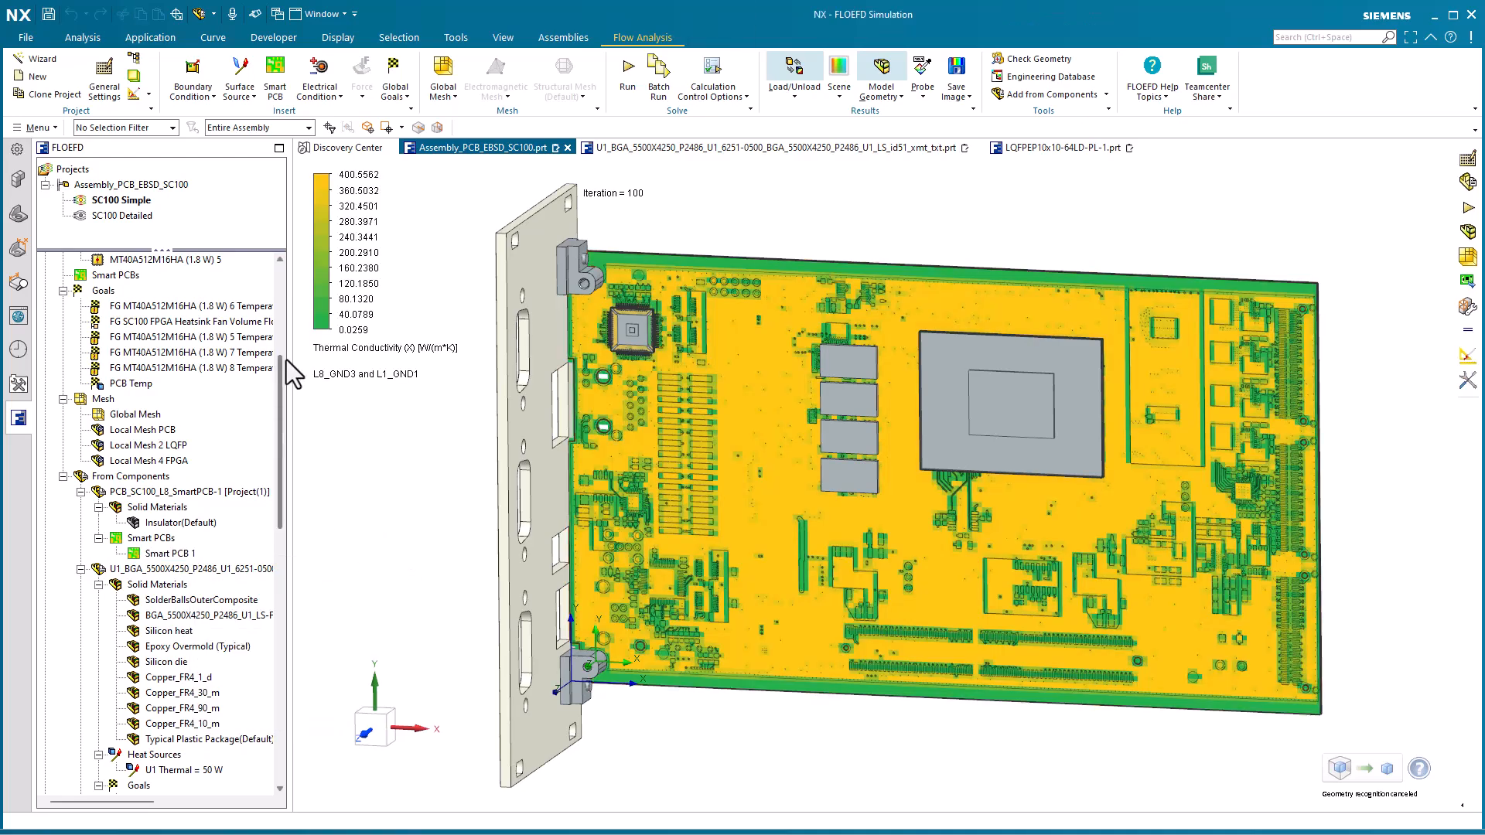
scroll(353, 452, "up", 1)
middle_click_drag(353, 452, 437, 465, "shift")
scroll(436, 465, "up", 10)
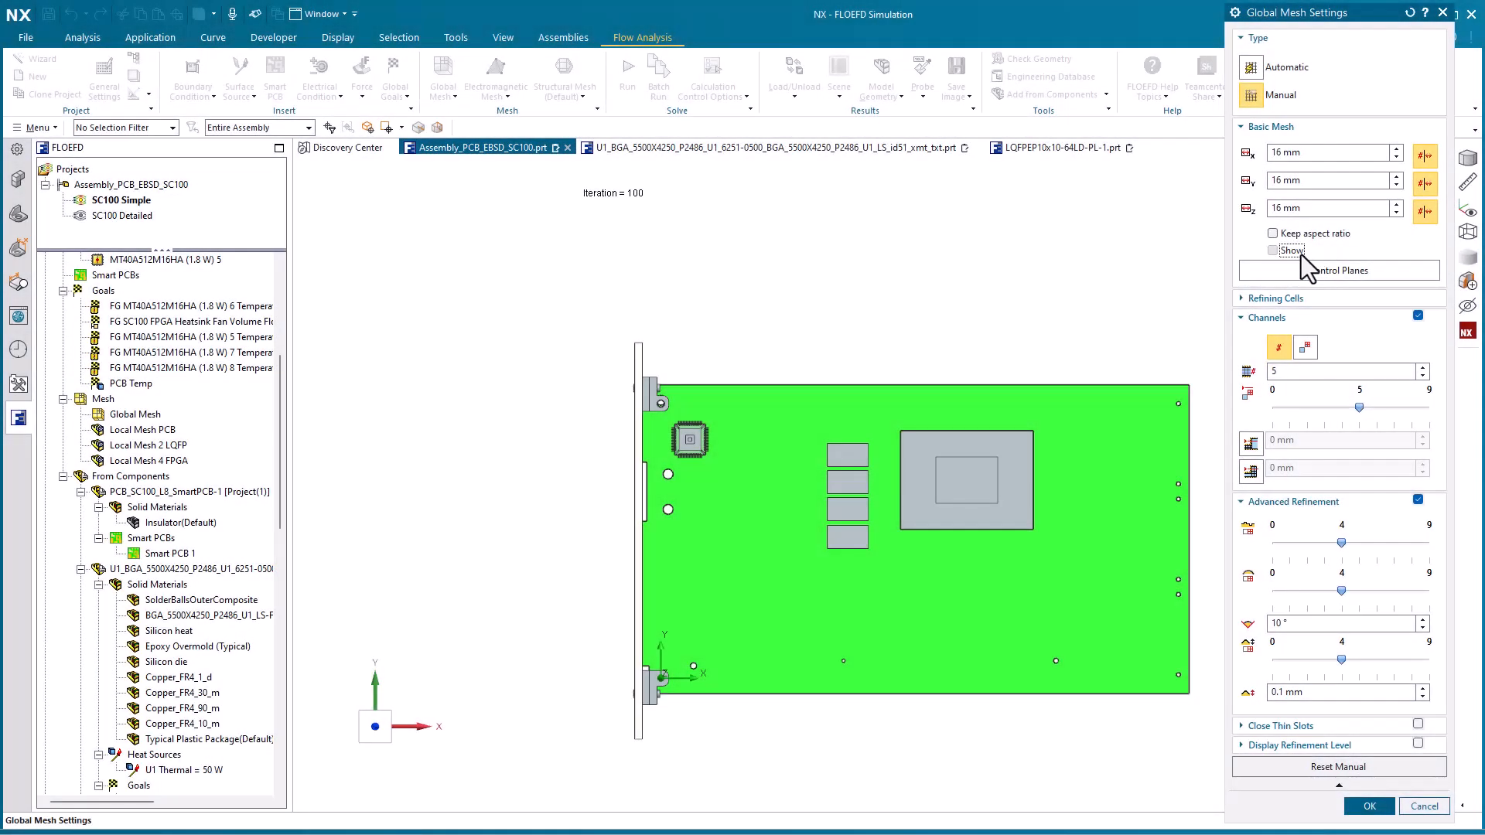
View the Global Mesh Settings and the basic mesh grid around the board from several angles, and leave without changes
left_click(1299, 252)
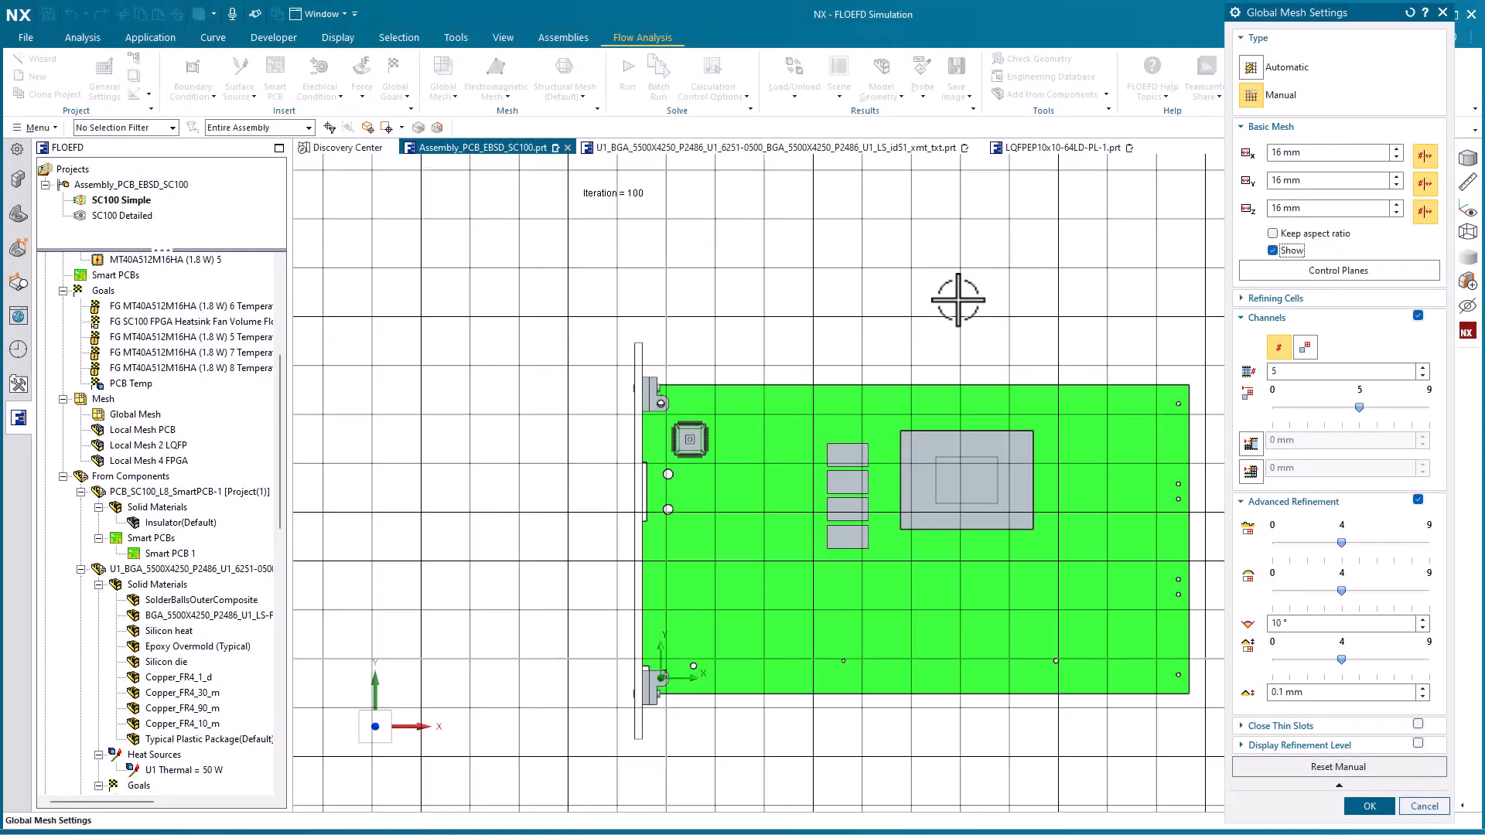
scroll(746, 321, "up", 2)
scroll(754, 325, "down", 5)
scroll(900, 353, "down", 1)
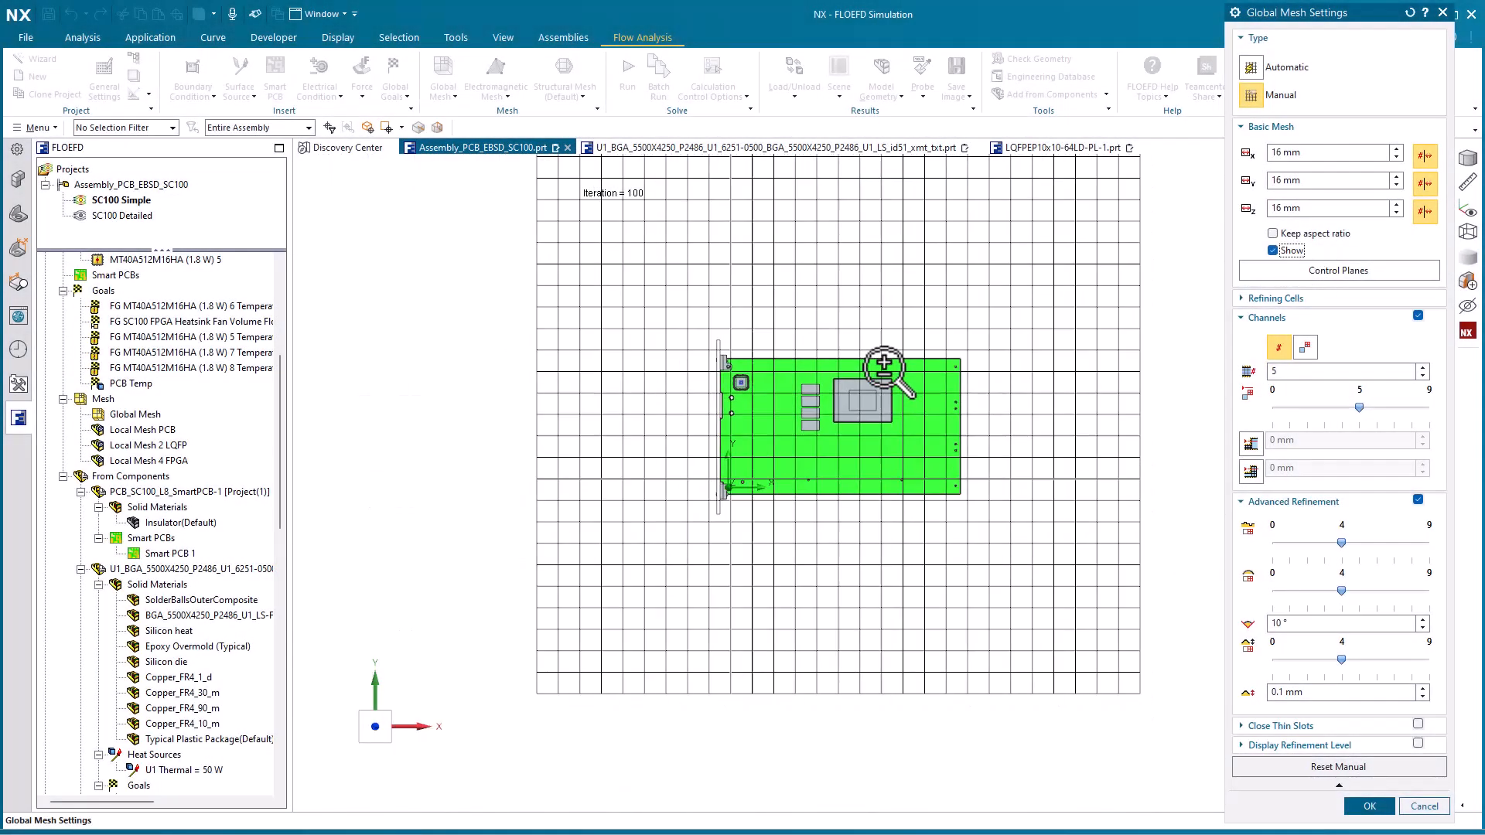
middle_click_drag(965, 353, 924, 448, "shift")
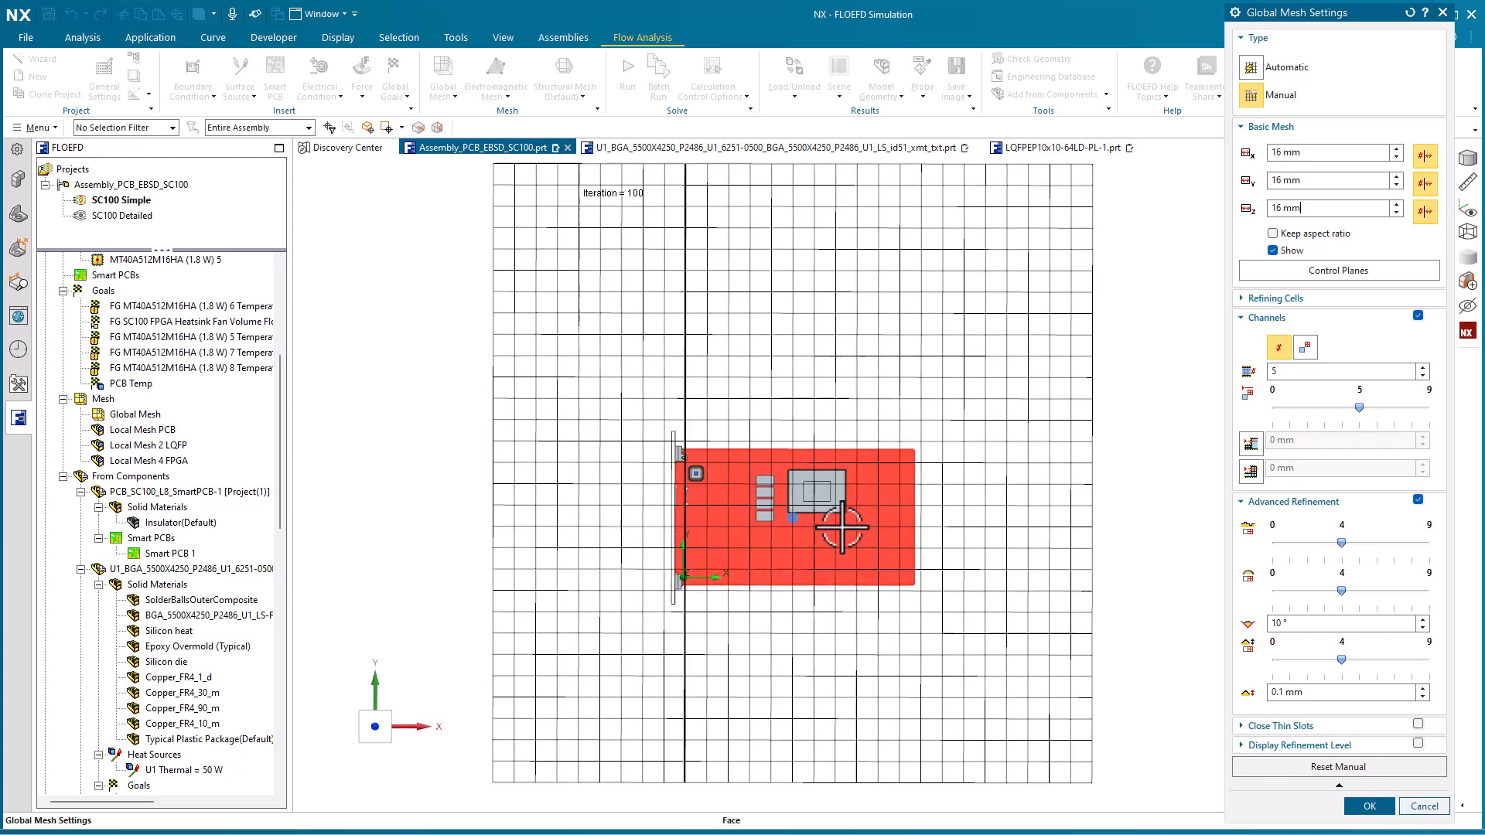
middle_click_drag(846, 531, 813, 531)
middle_click_drag(741, 549, 656, 568)
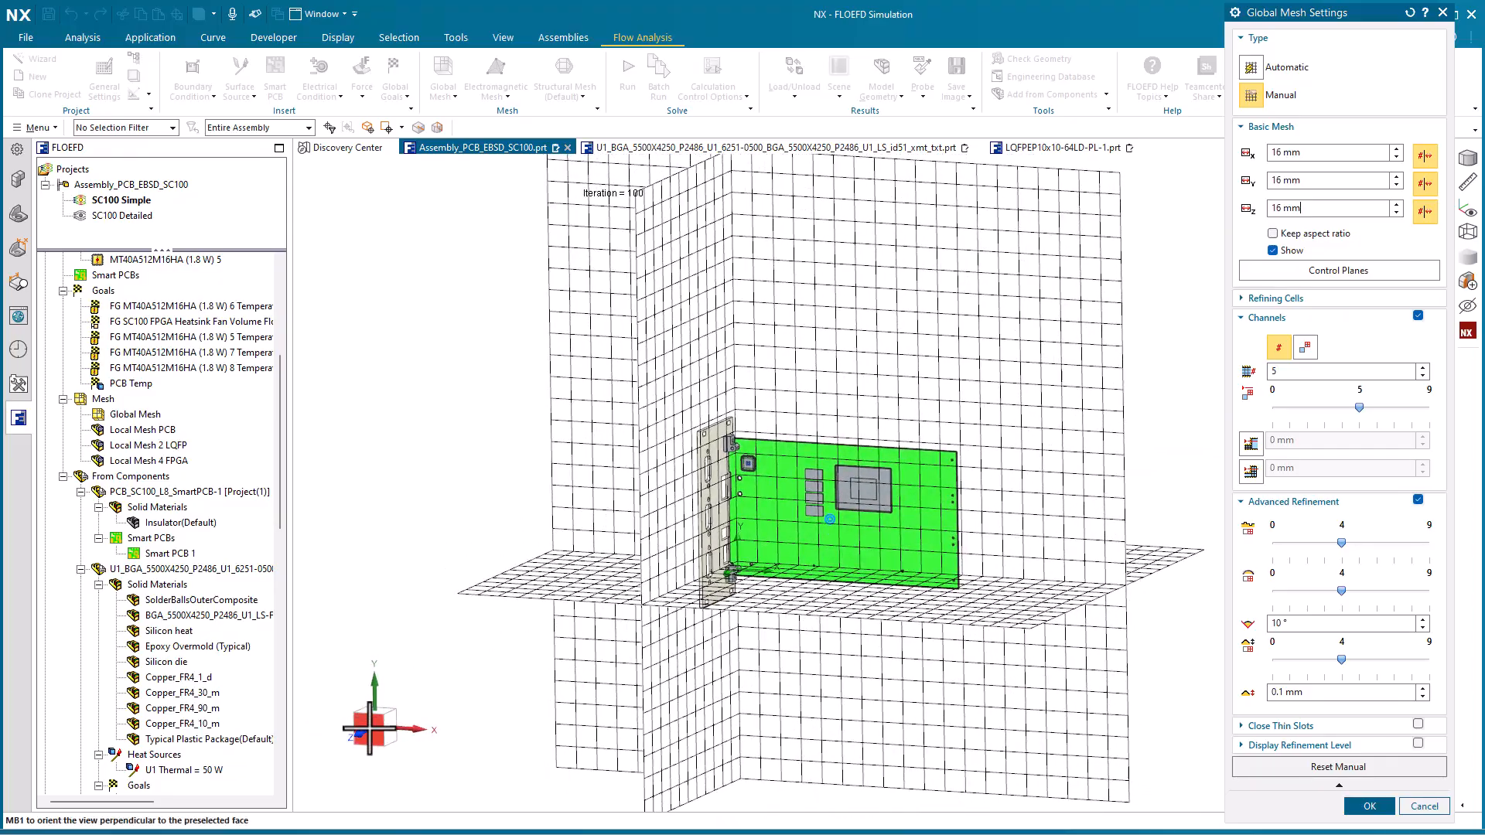
left_click(371, 728)
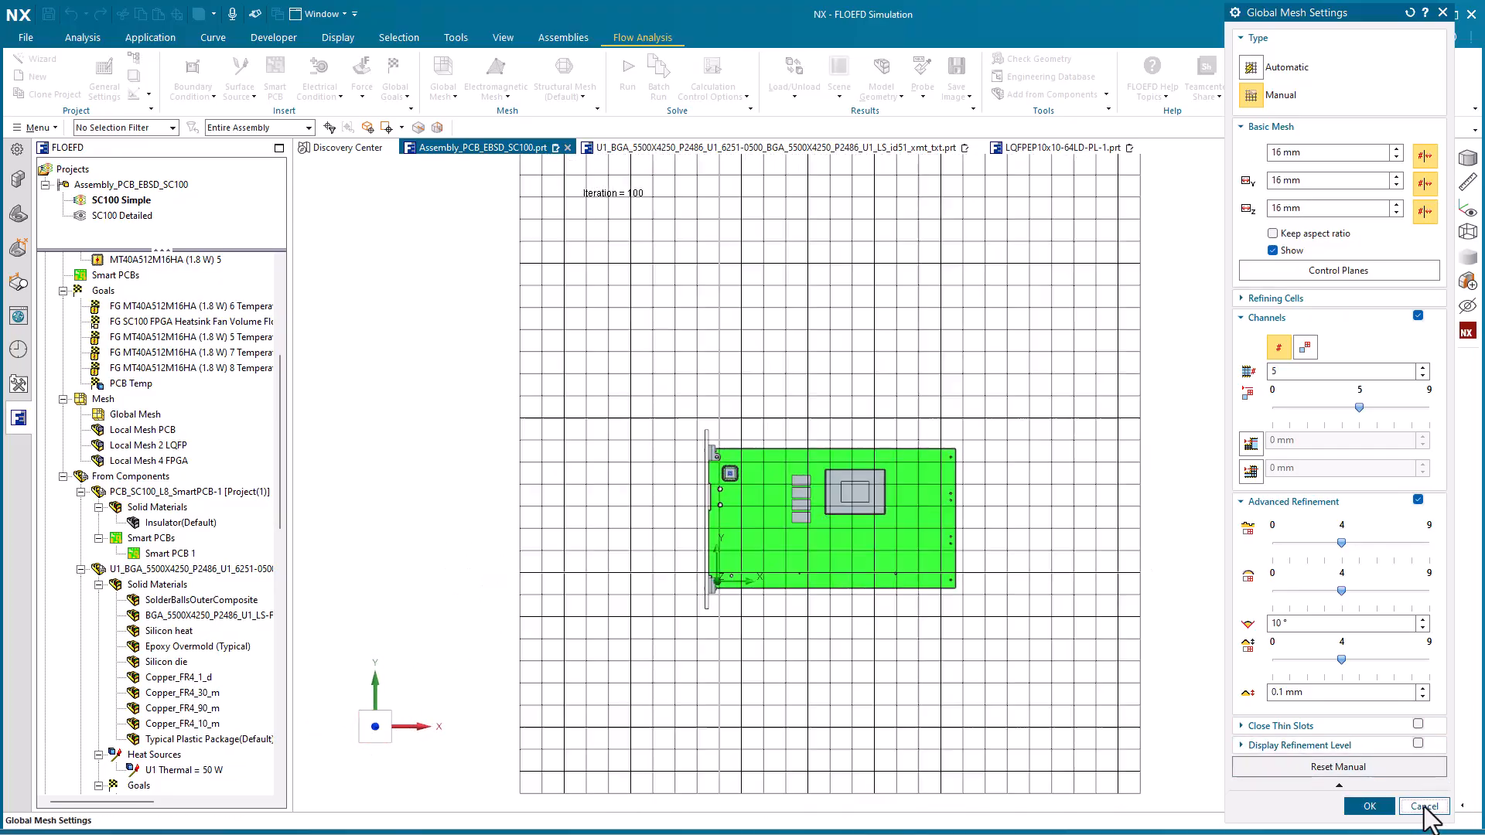
left_click(1424, 807)
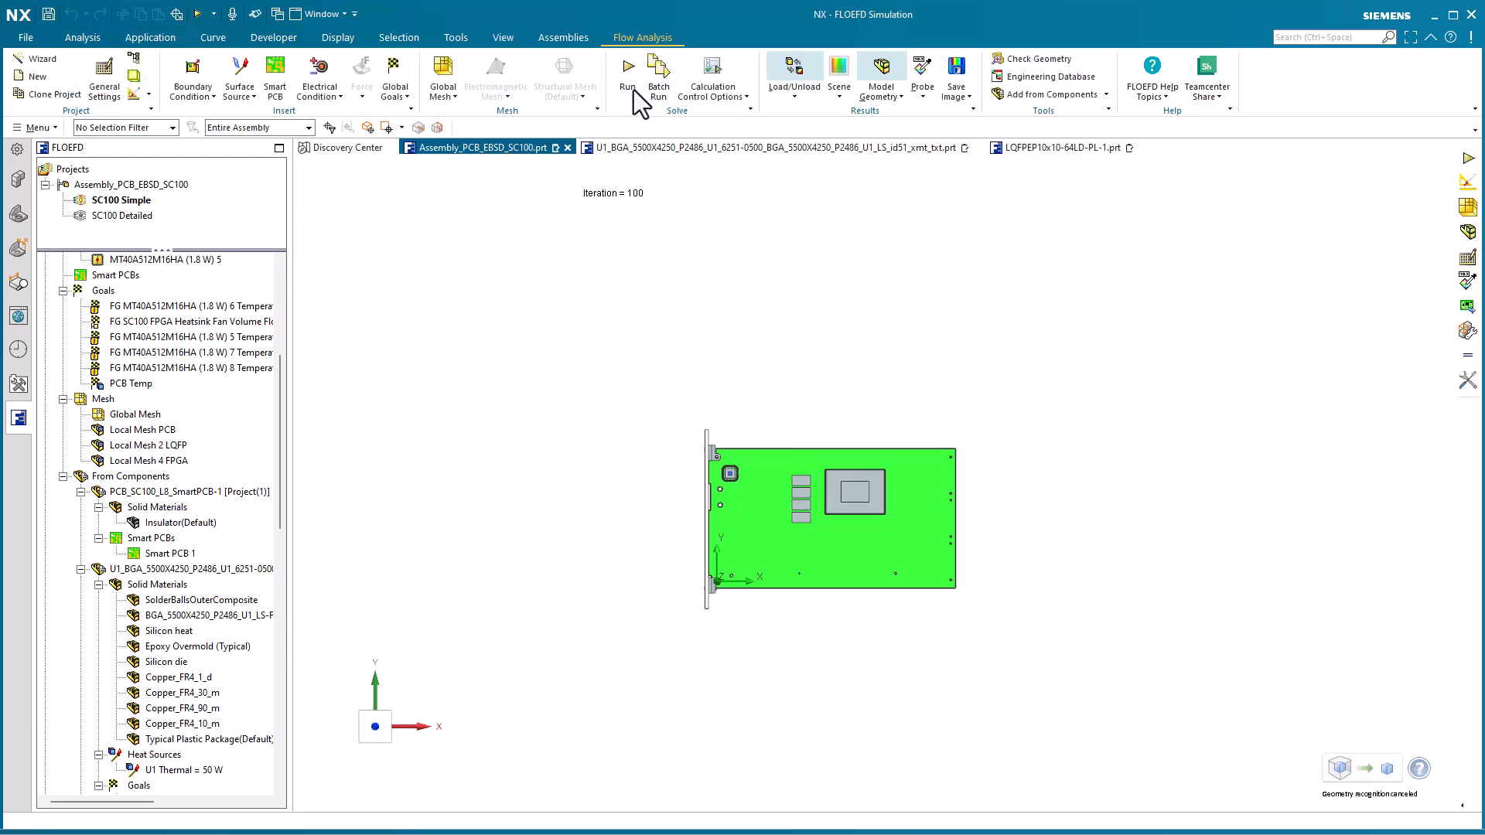
Set the solver run to include meshing and use all cores, and close the run setup without starting it
left_click(628, 77)
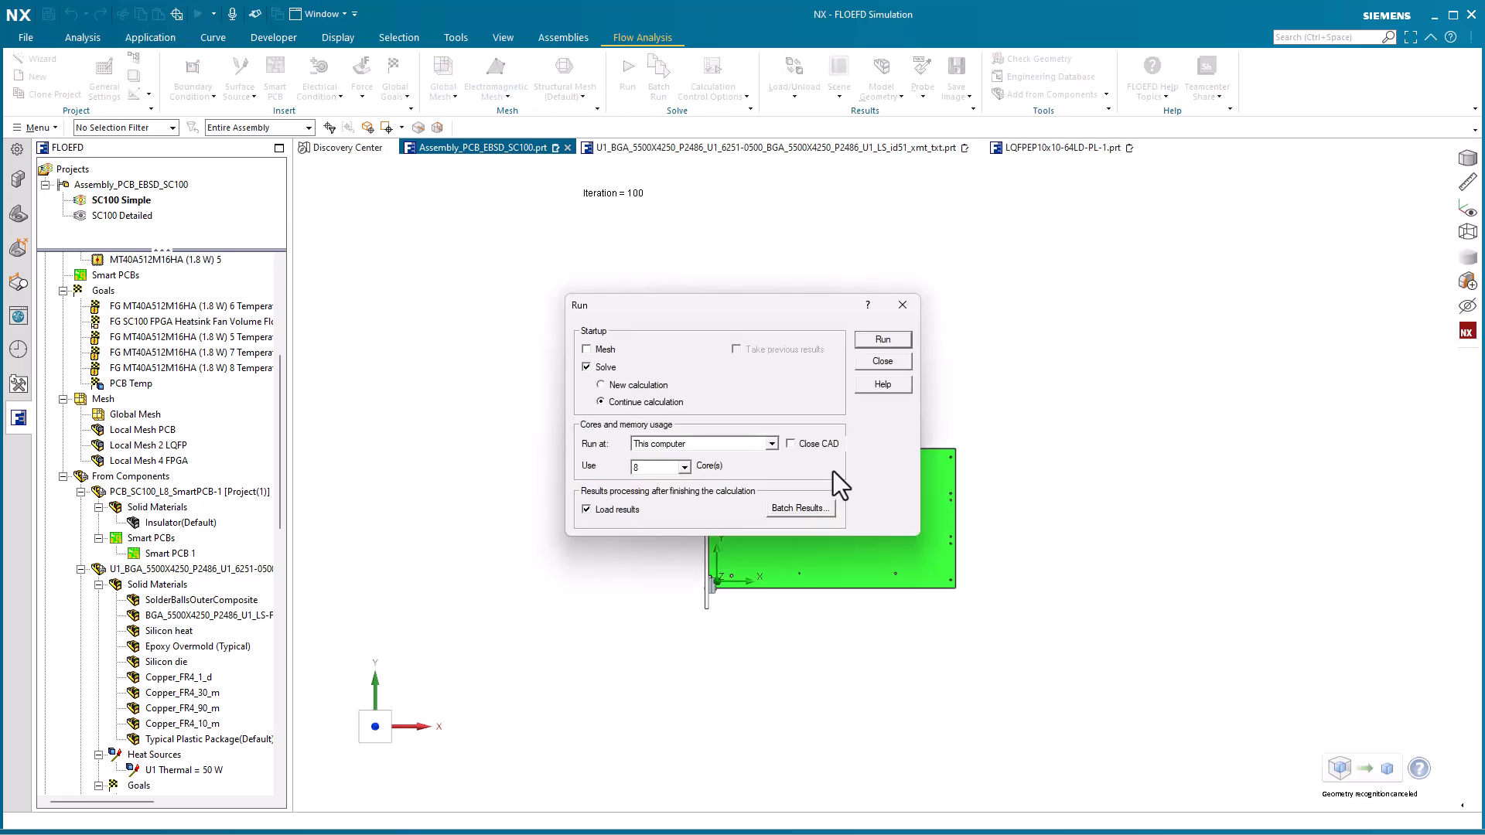
left_click(587, 349)
left_click(685, 468)
left_click_drag(689, 513, 704, 461)
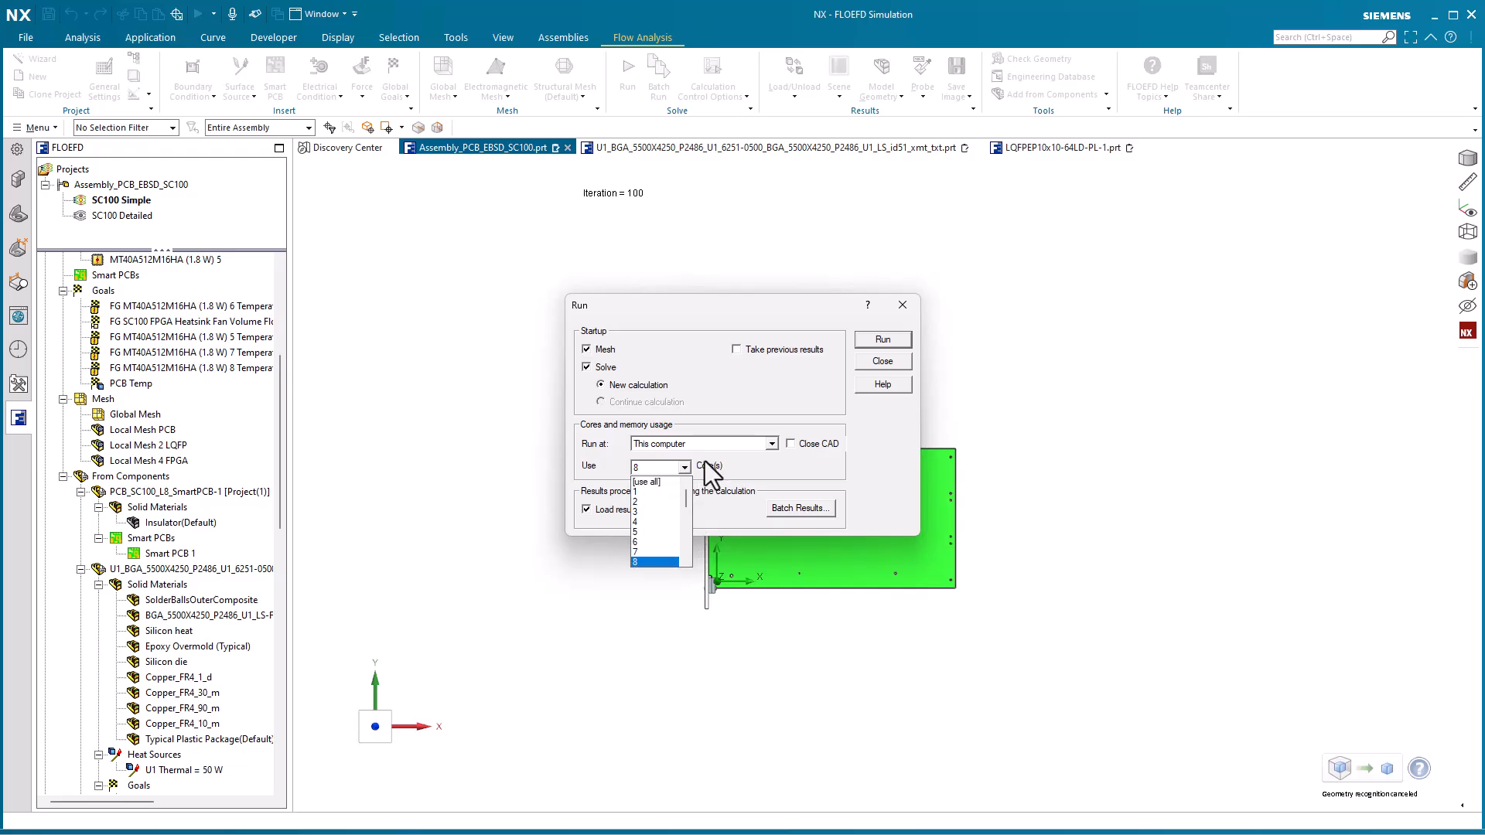
left_click(661, 482)
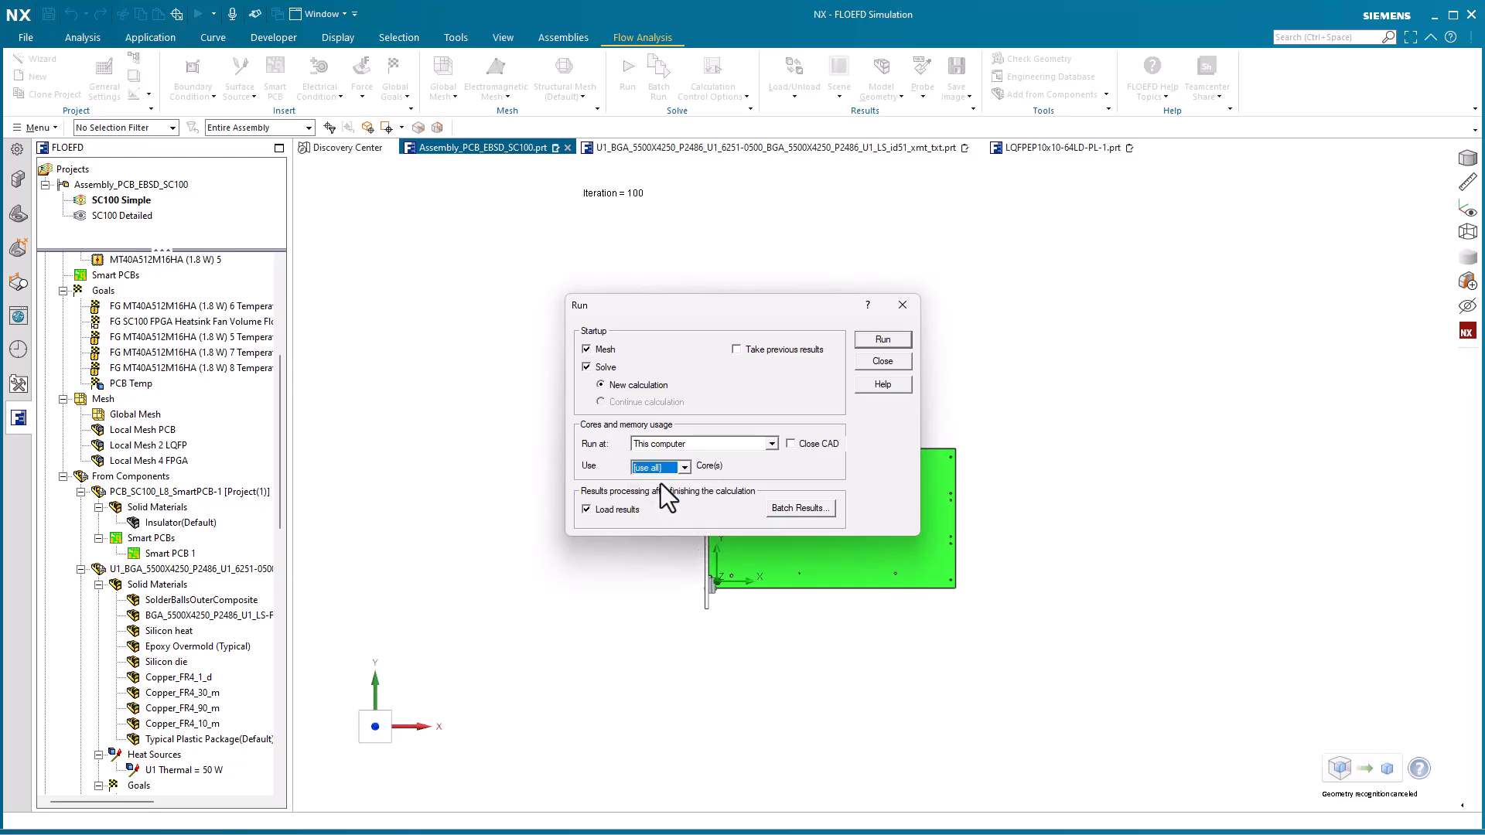
left_click(883, 361)
Show the Mesh 1 refinement-level plot on the assembly and examine the cells around the LQFP chip and its leads
right_click(123, 338)
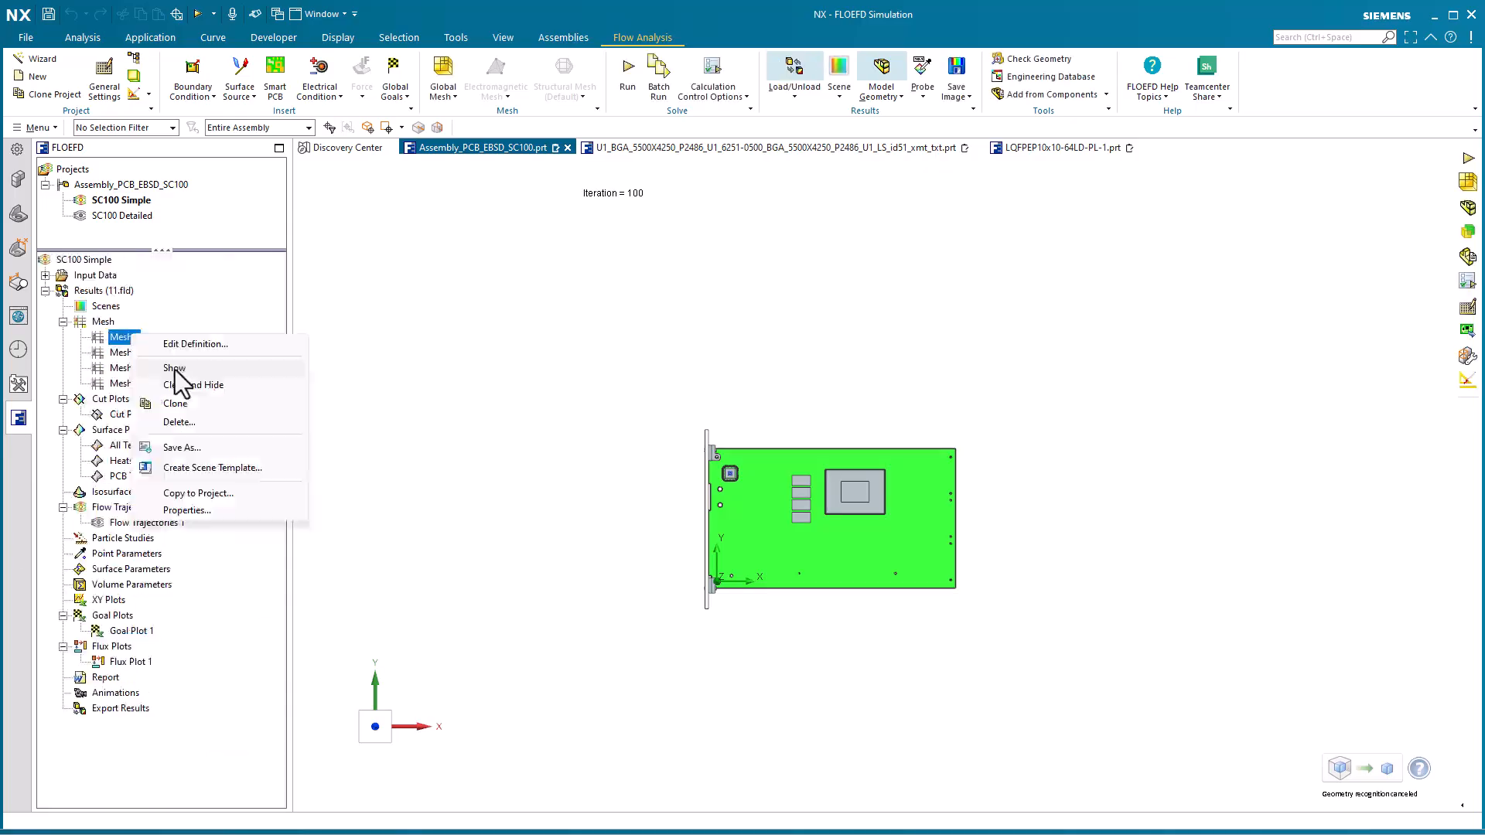
left_click(175, 374)
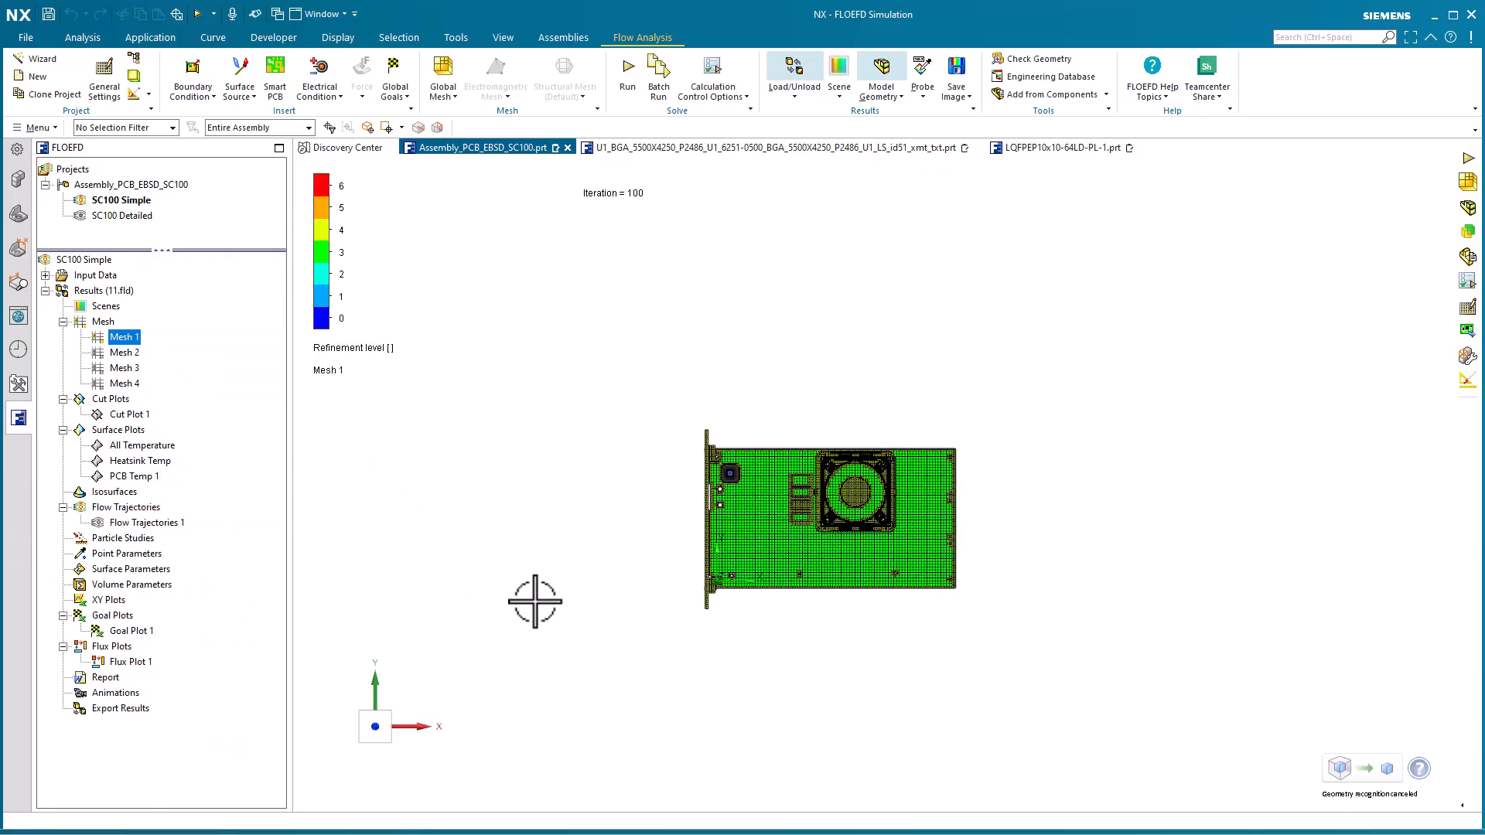
key("Home")
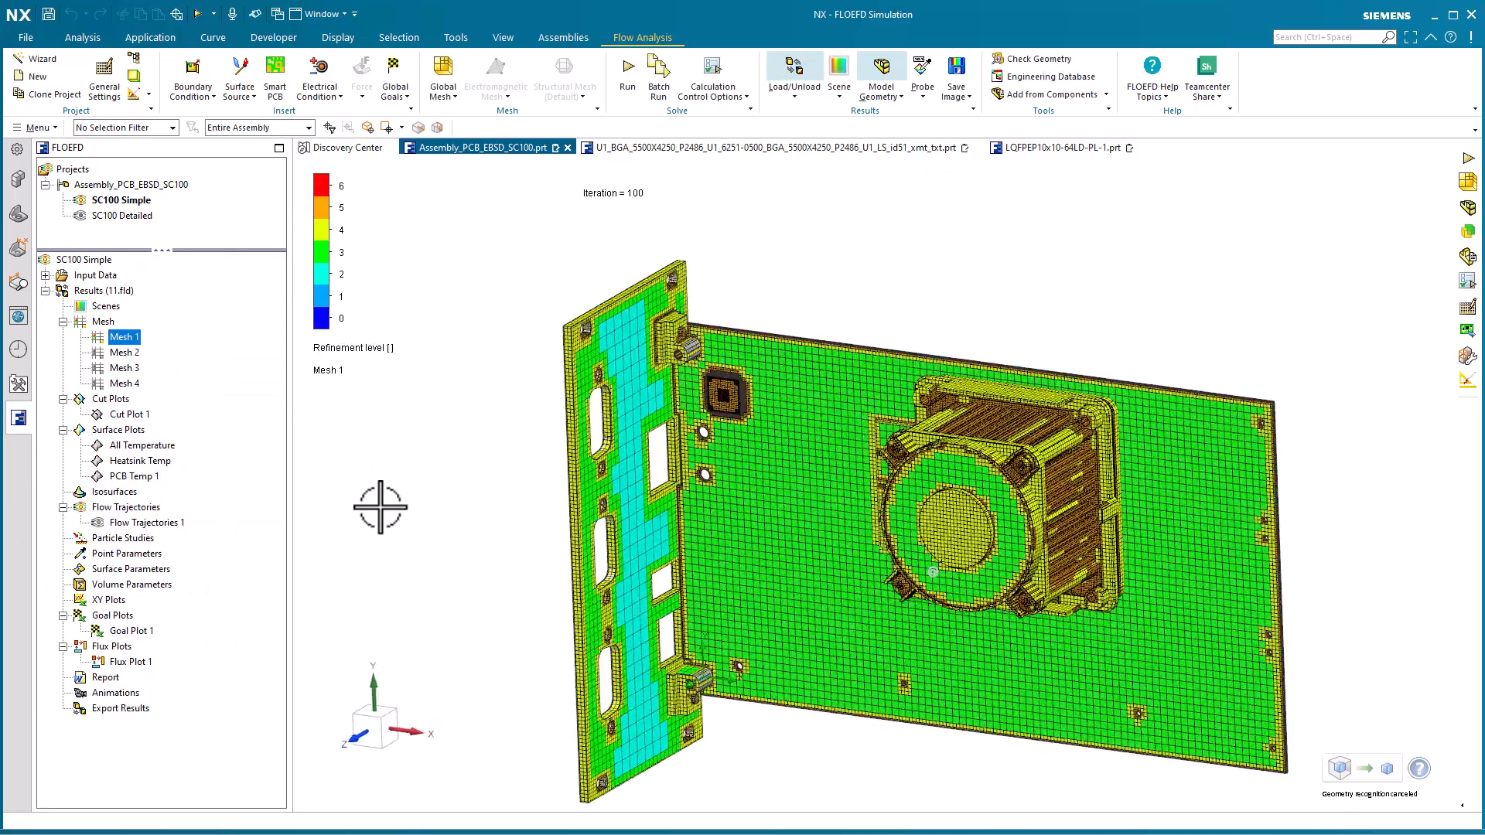
middle_click_drag(379, 507, 349, 427)
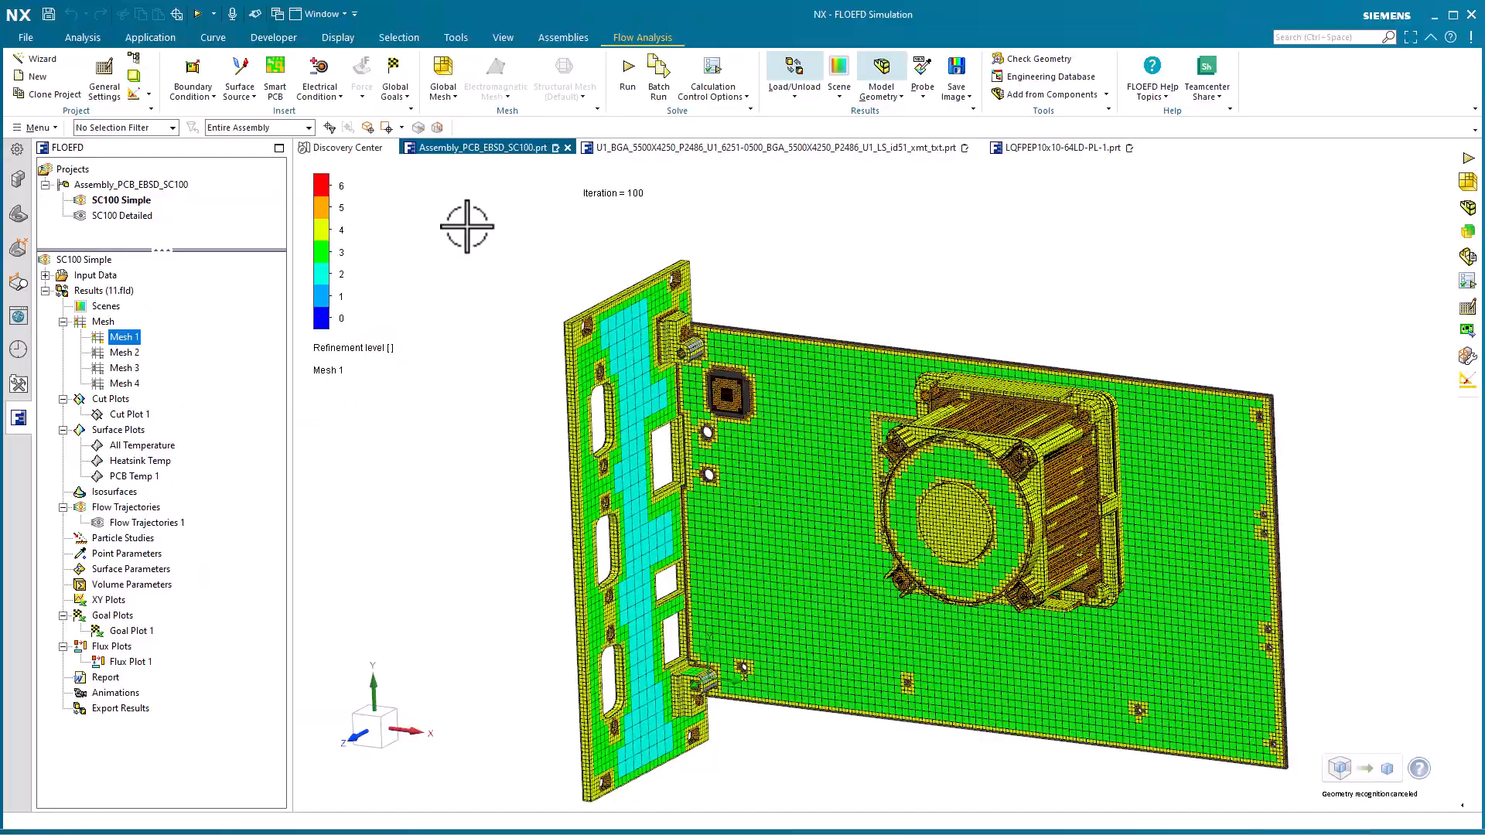
scroll(844, 191, "up", 10)
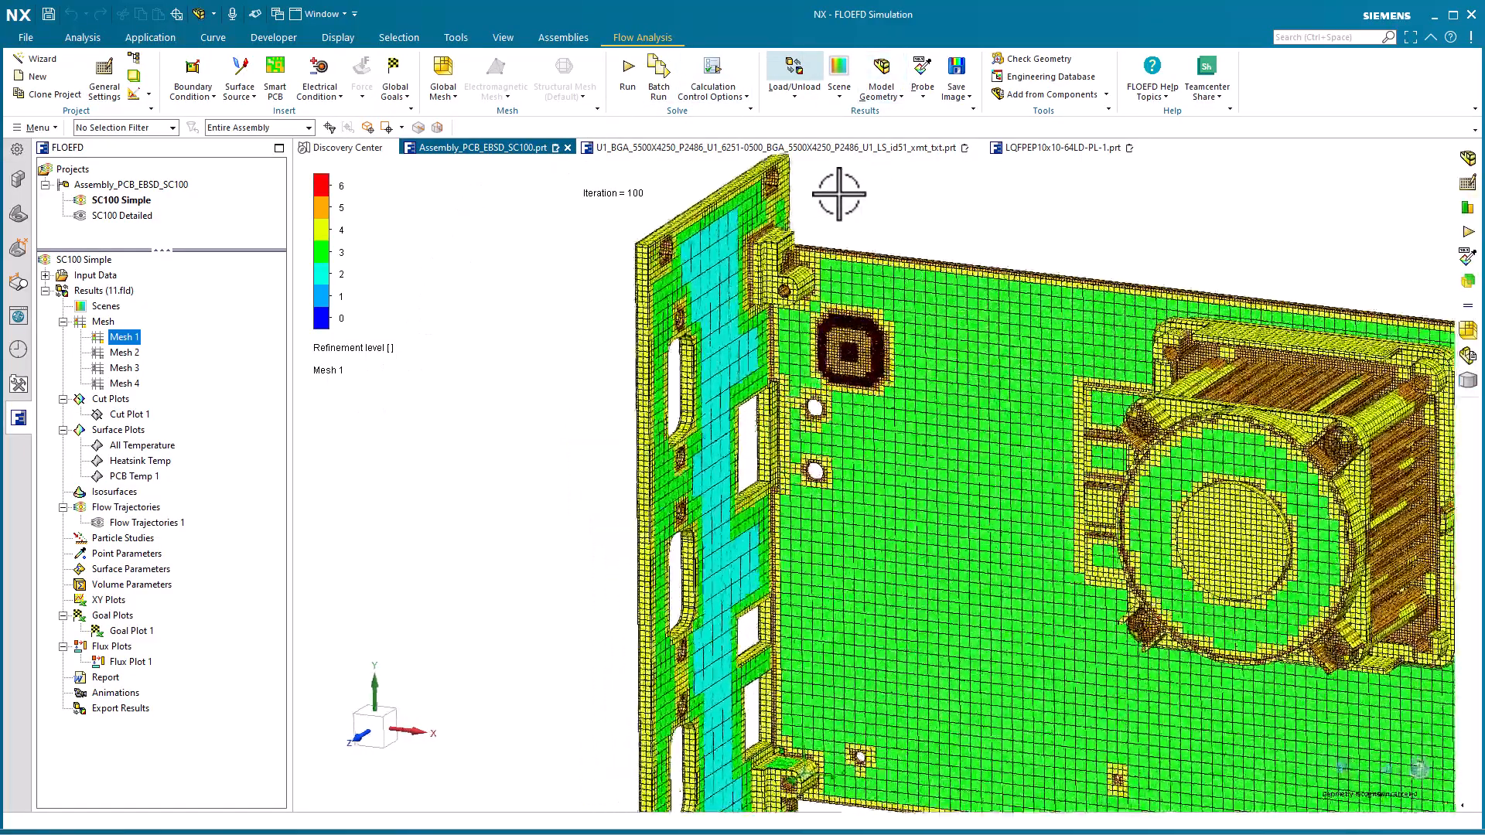
scroll(723, 520, "up", 2)
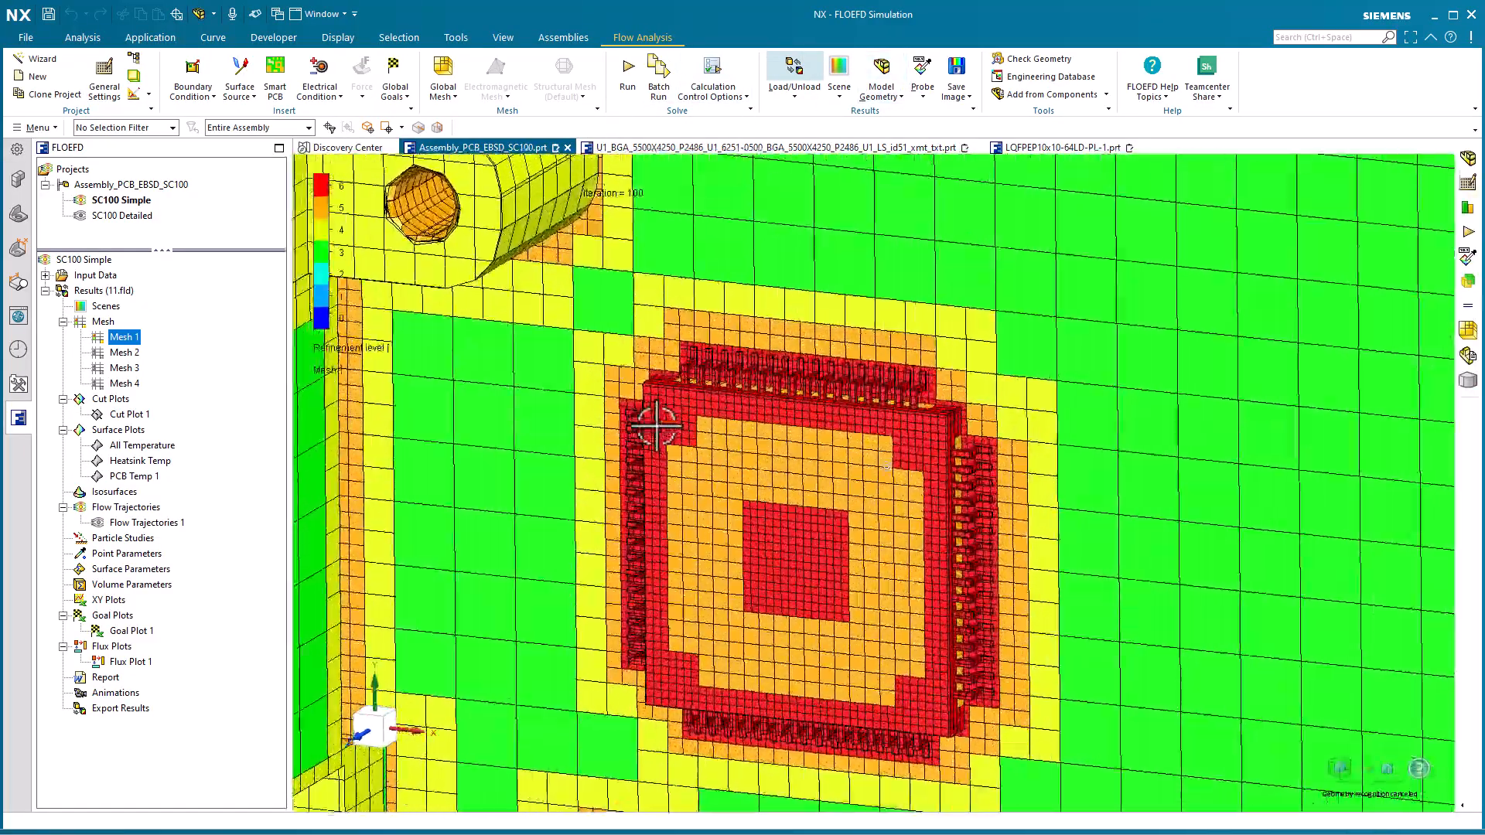
middle_click_drag(630, 404, 657, 388, "shift")
scroll(385, 280, "down", 8)
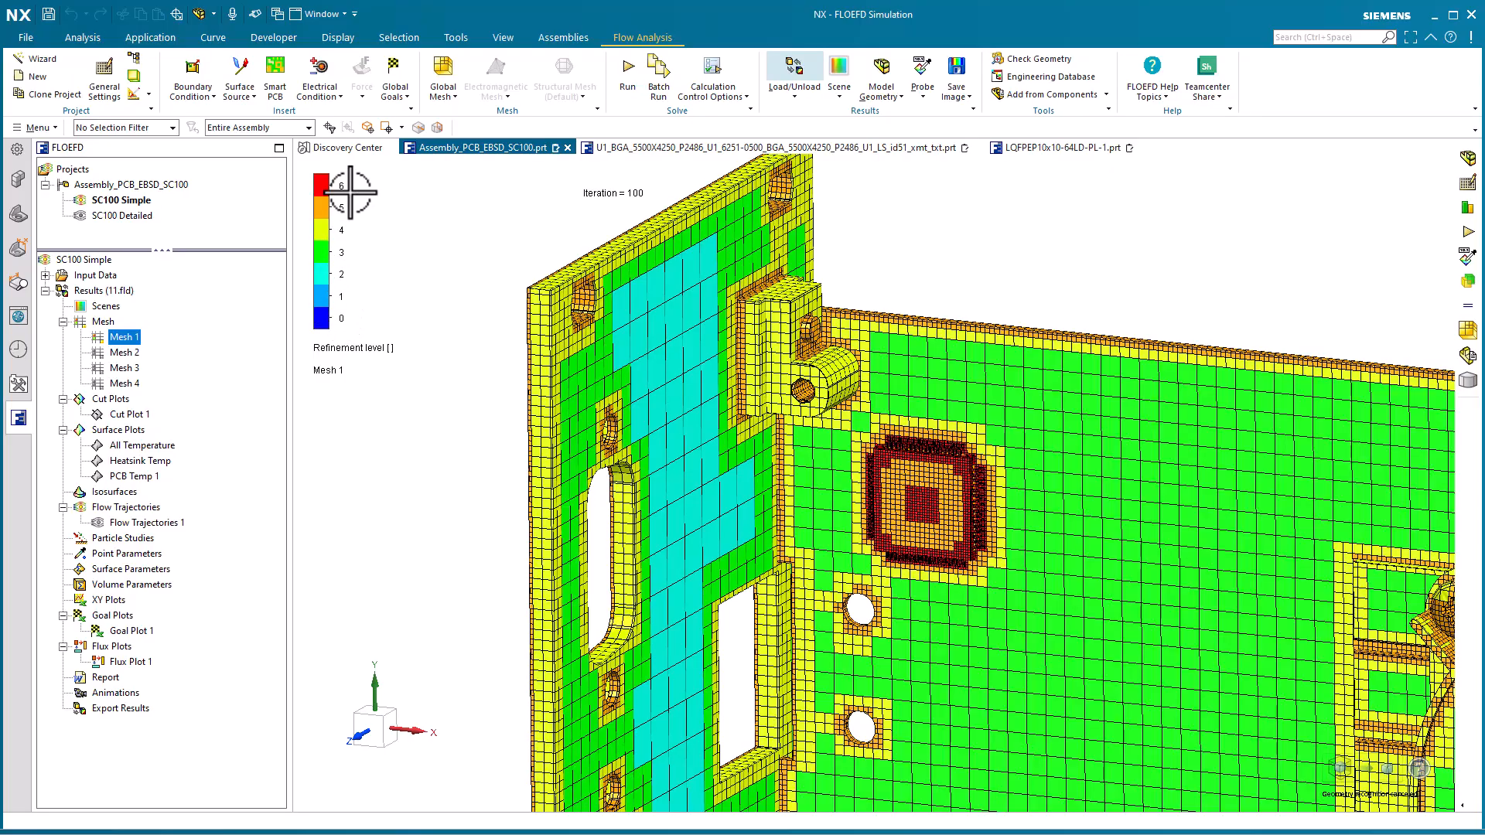
scroll(433, 473, "up", 8)
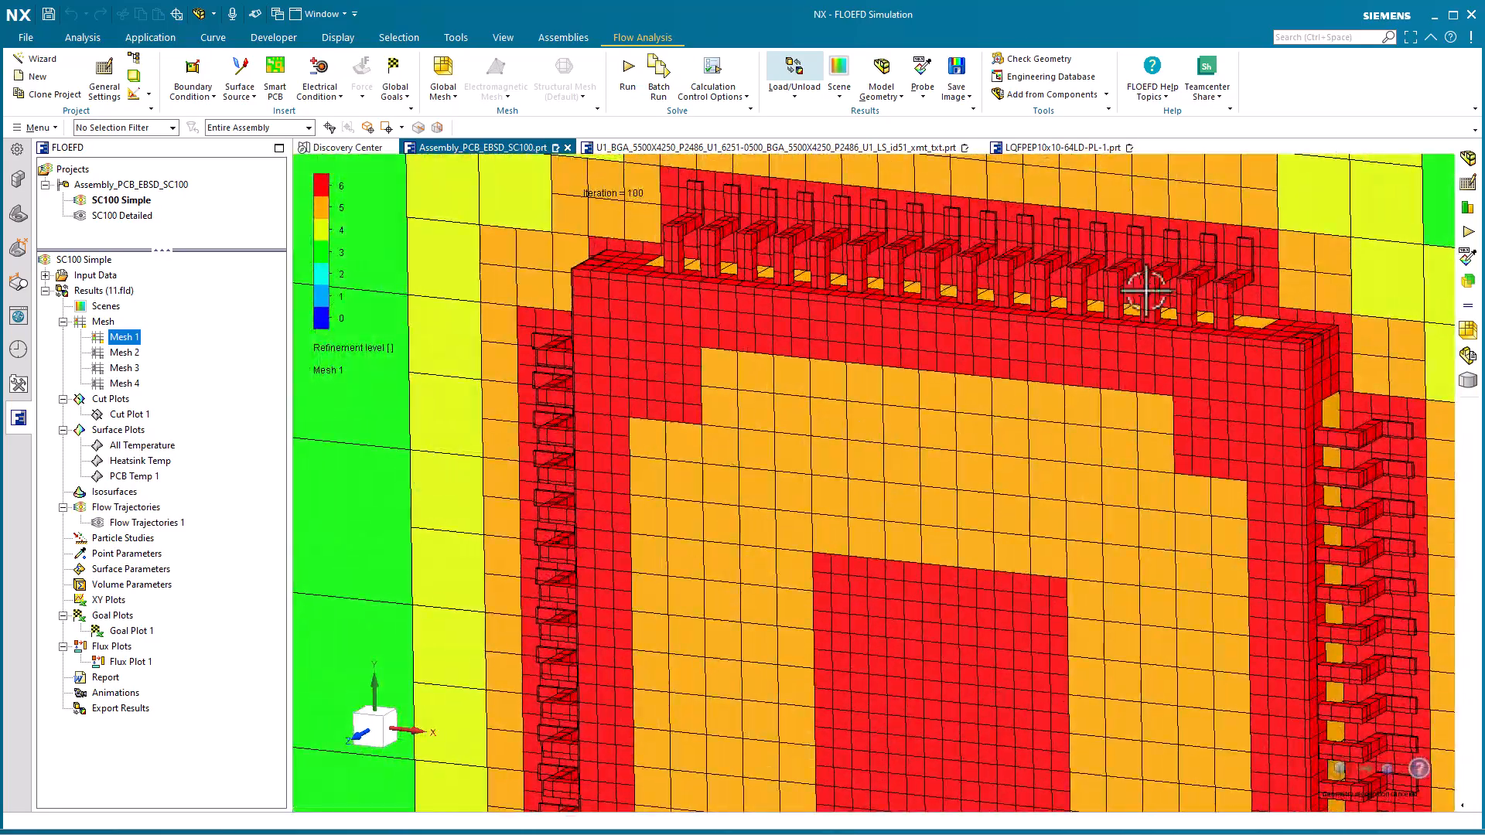
Examine the Mesh 1 refinement on the LQFP package and its leads and on the fan heatsink, and hide the mesh plot
middle_click_drag(1145, 291, 823, 358)
scroll(822, 361, "down", 8)
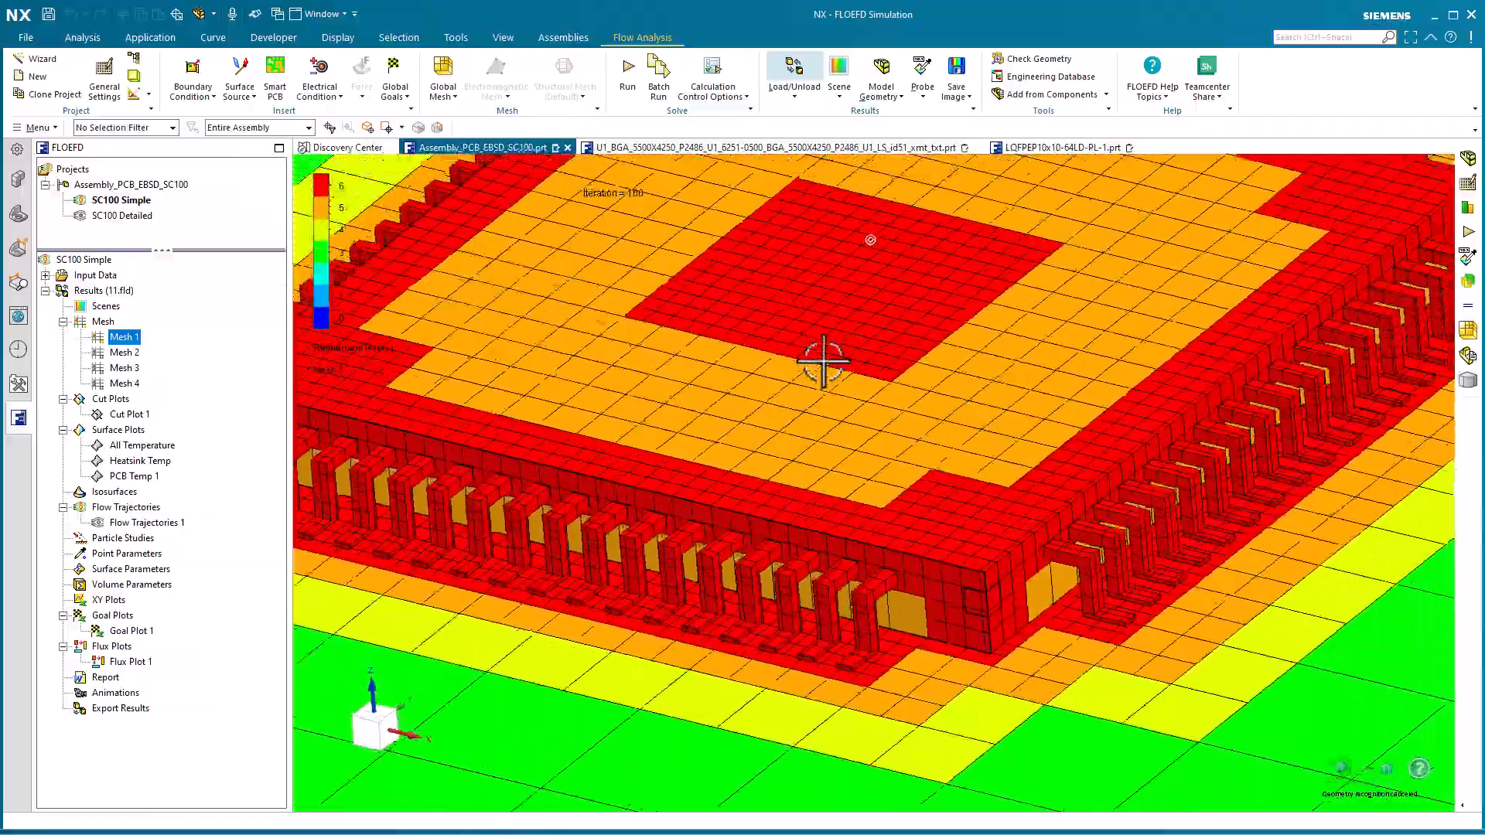
scroll(822, 362, "down", 10)
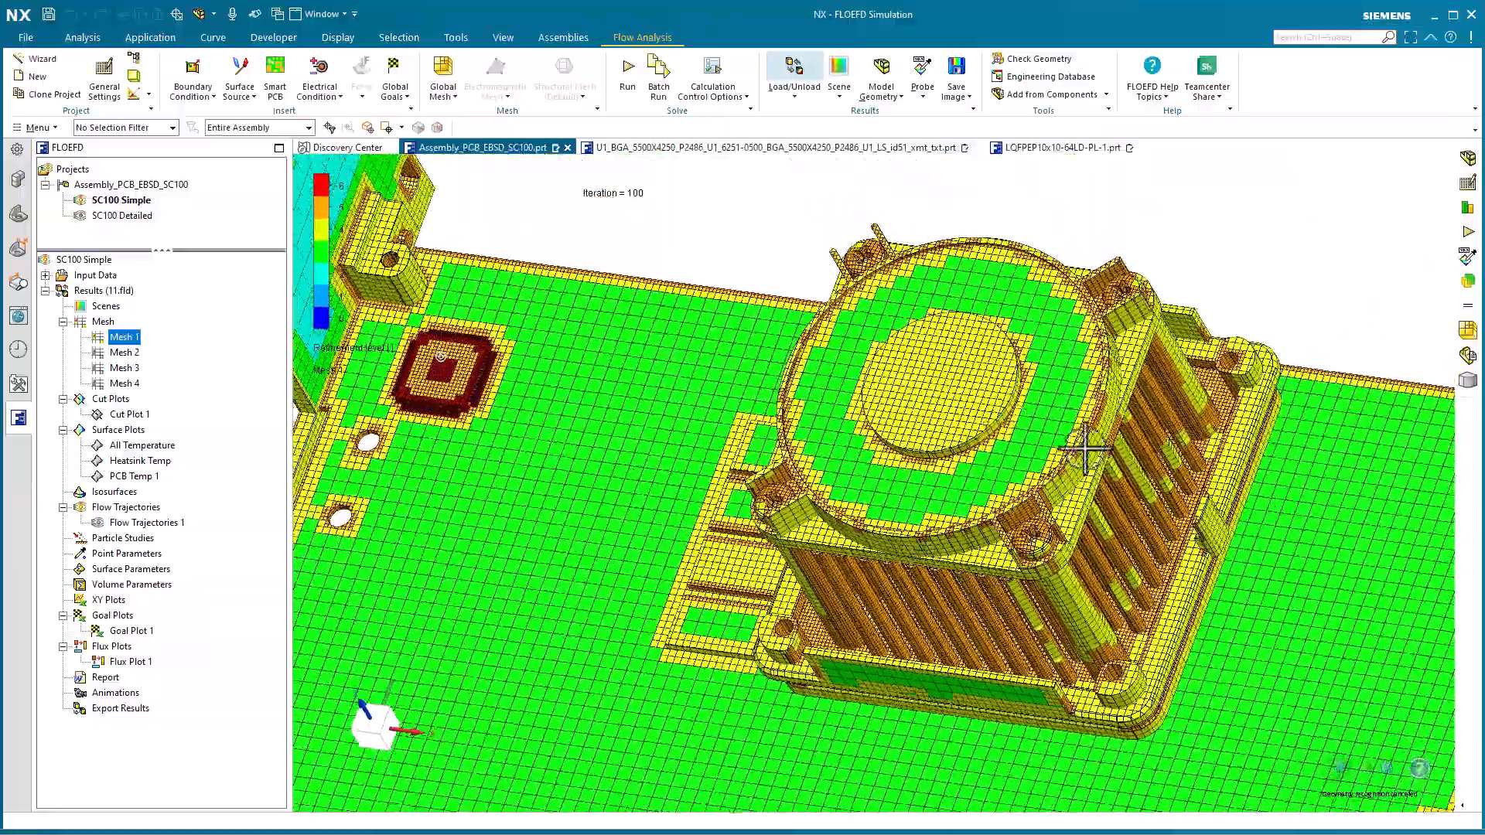
middle_click_drag(1086, 449, 1091, 443)
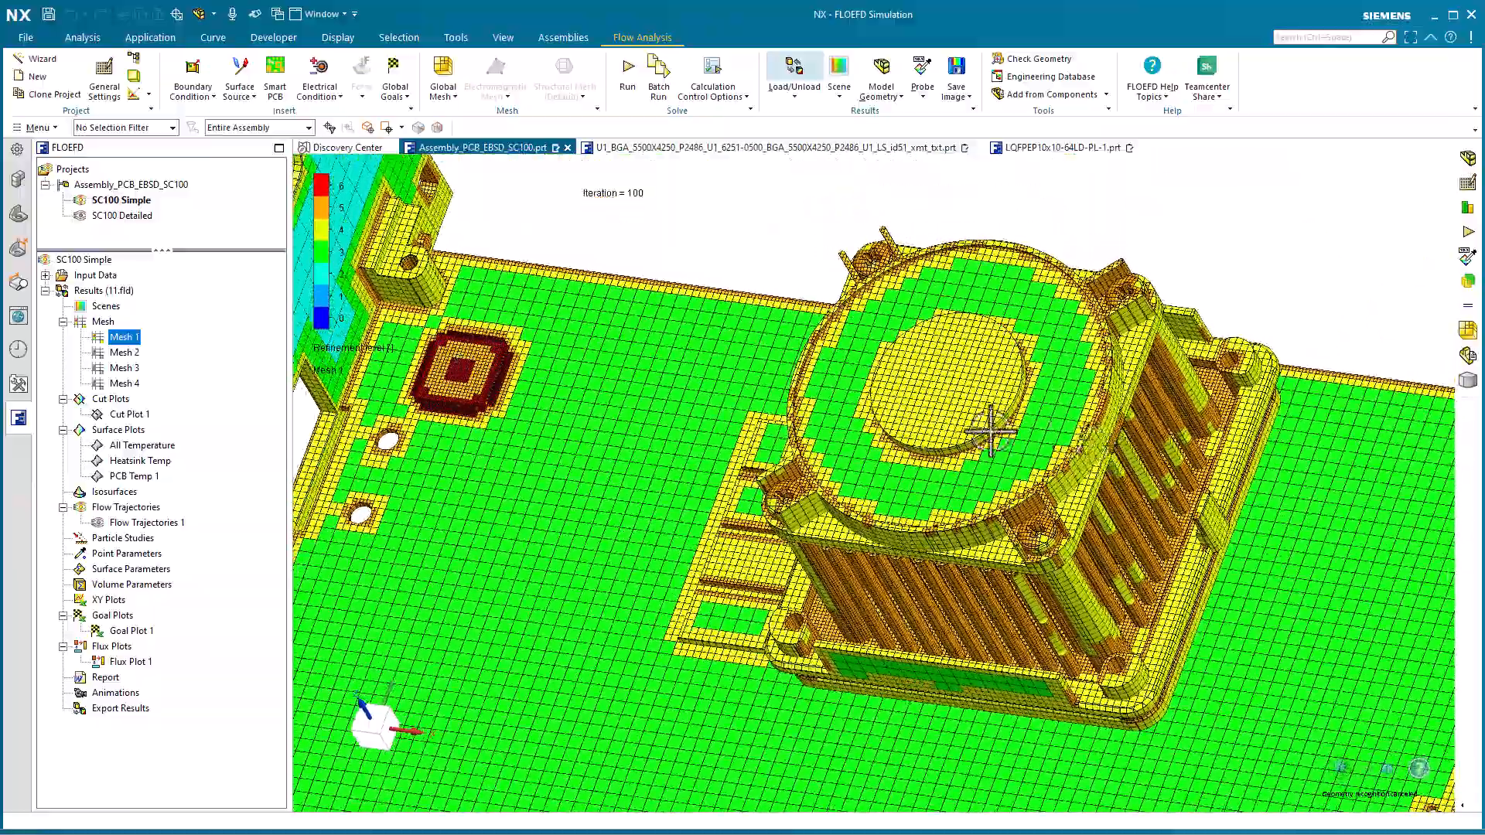
right_click(116, 339)
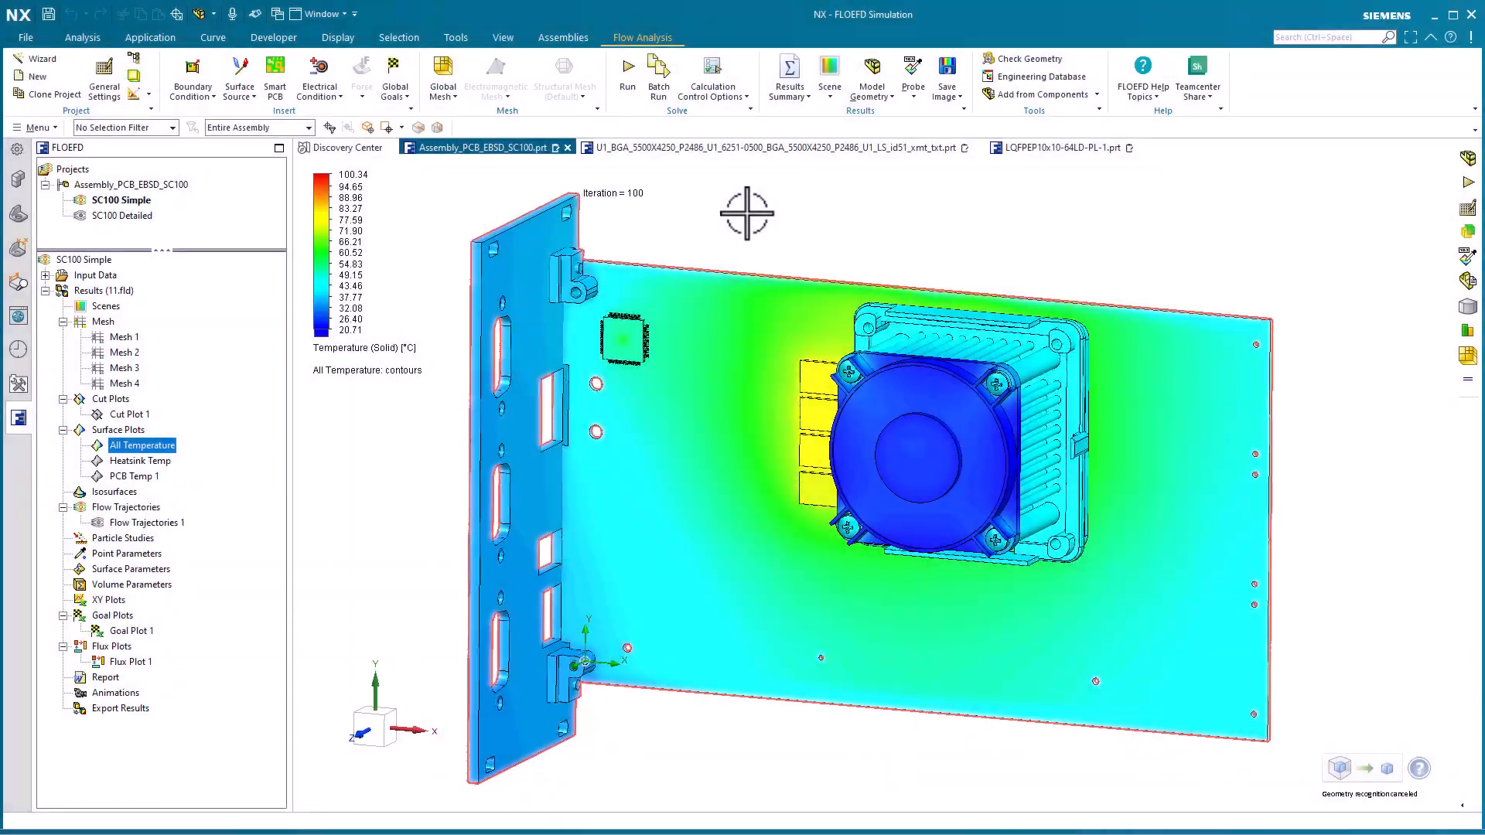
Examine the All Temperature surface plot on the back of the board and enable result probing
left_click(789, 229)
middle_click_drag(789, 229, 769, 225)
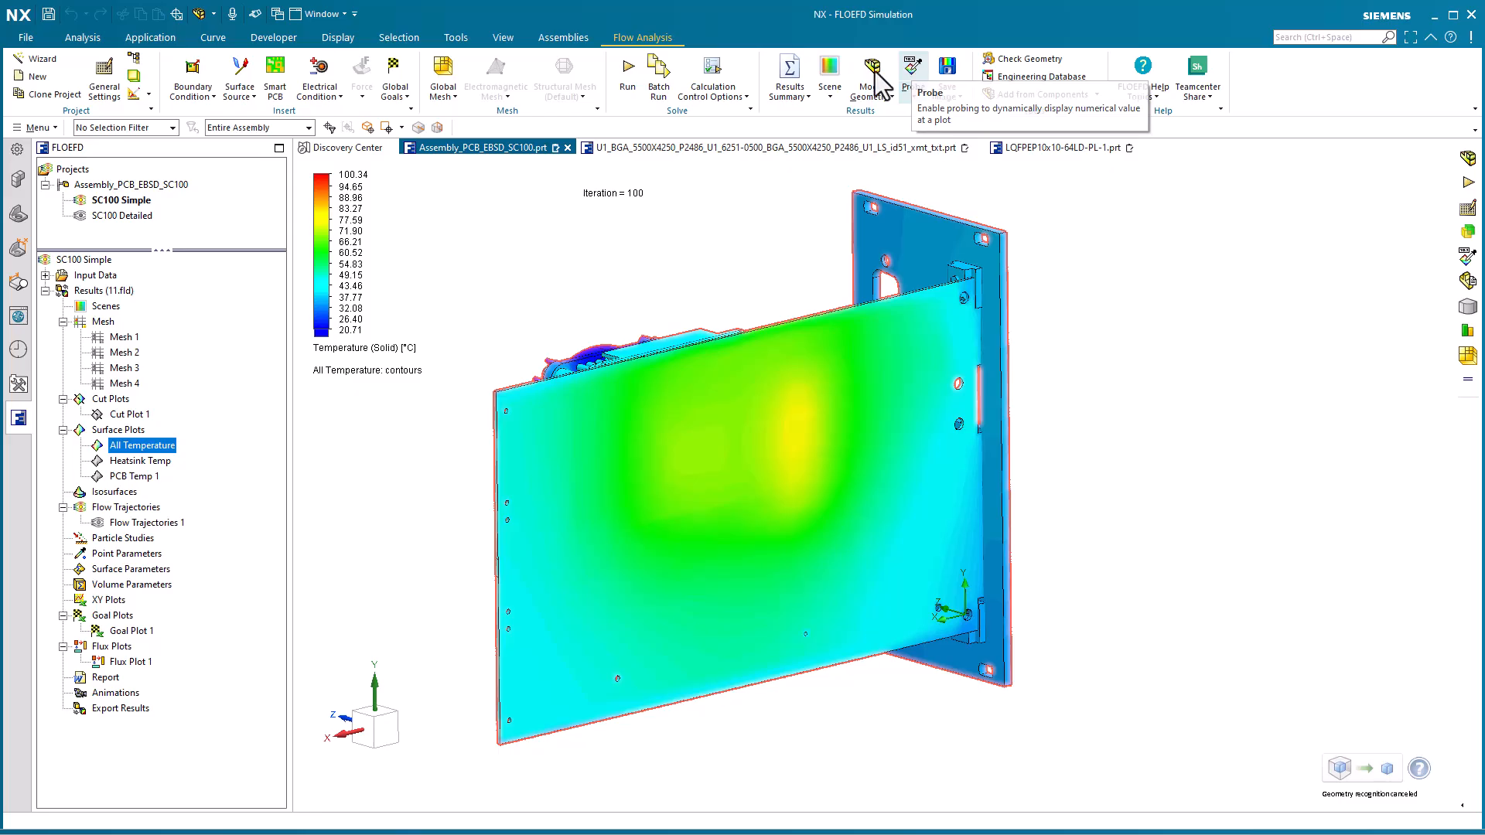
left_click(913, 68)
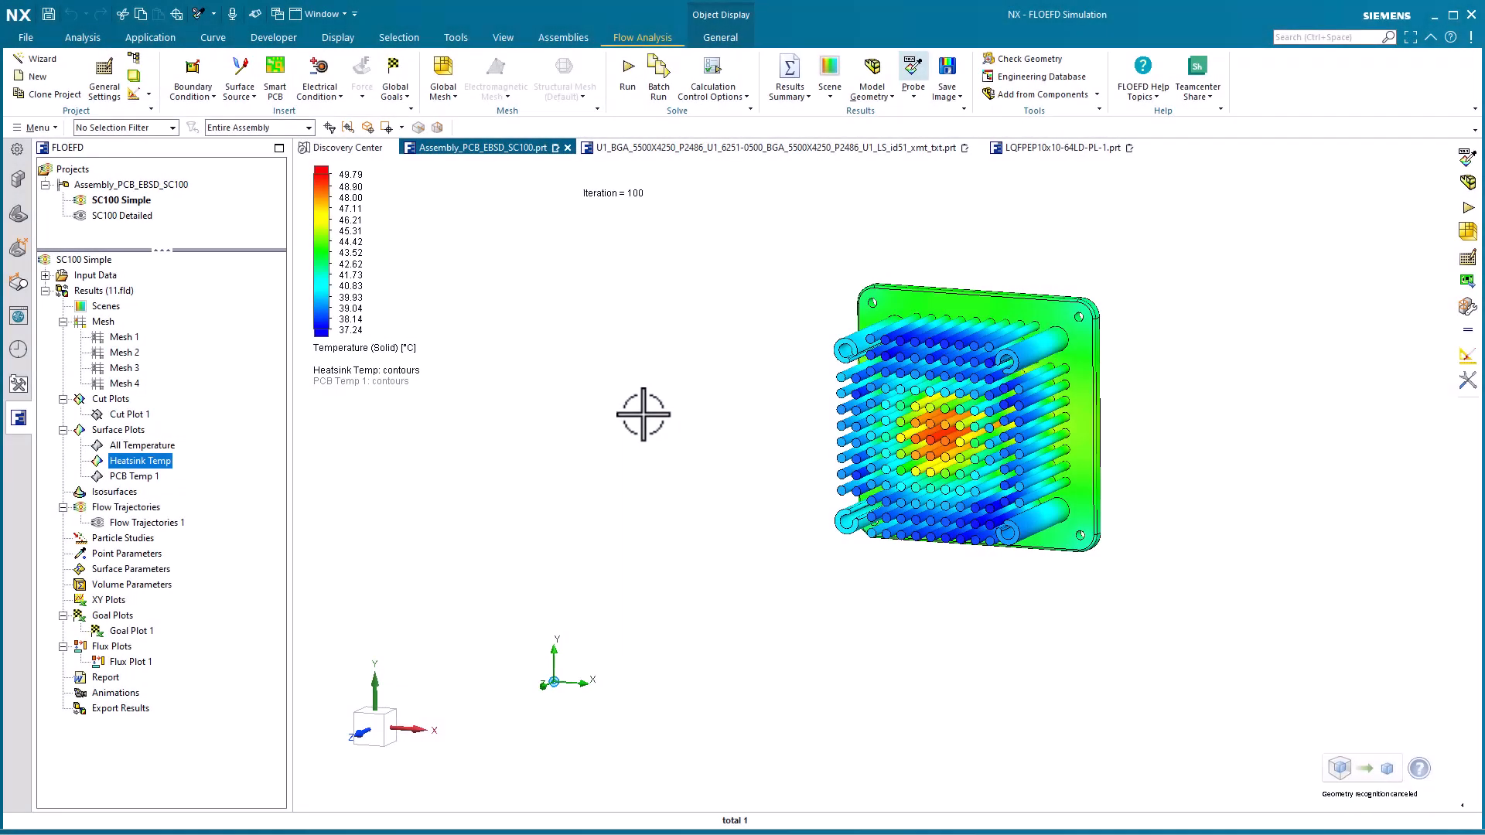
Probe the centre of the heatsink base in the Heatsink Temp plot, examine the pin side, and hide the plot
middle_click_drag(643, 415, 829, 481)
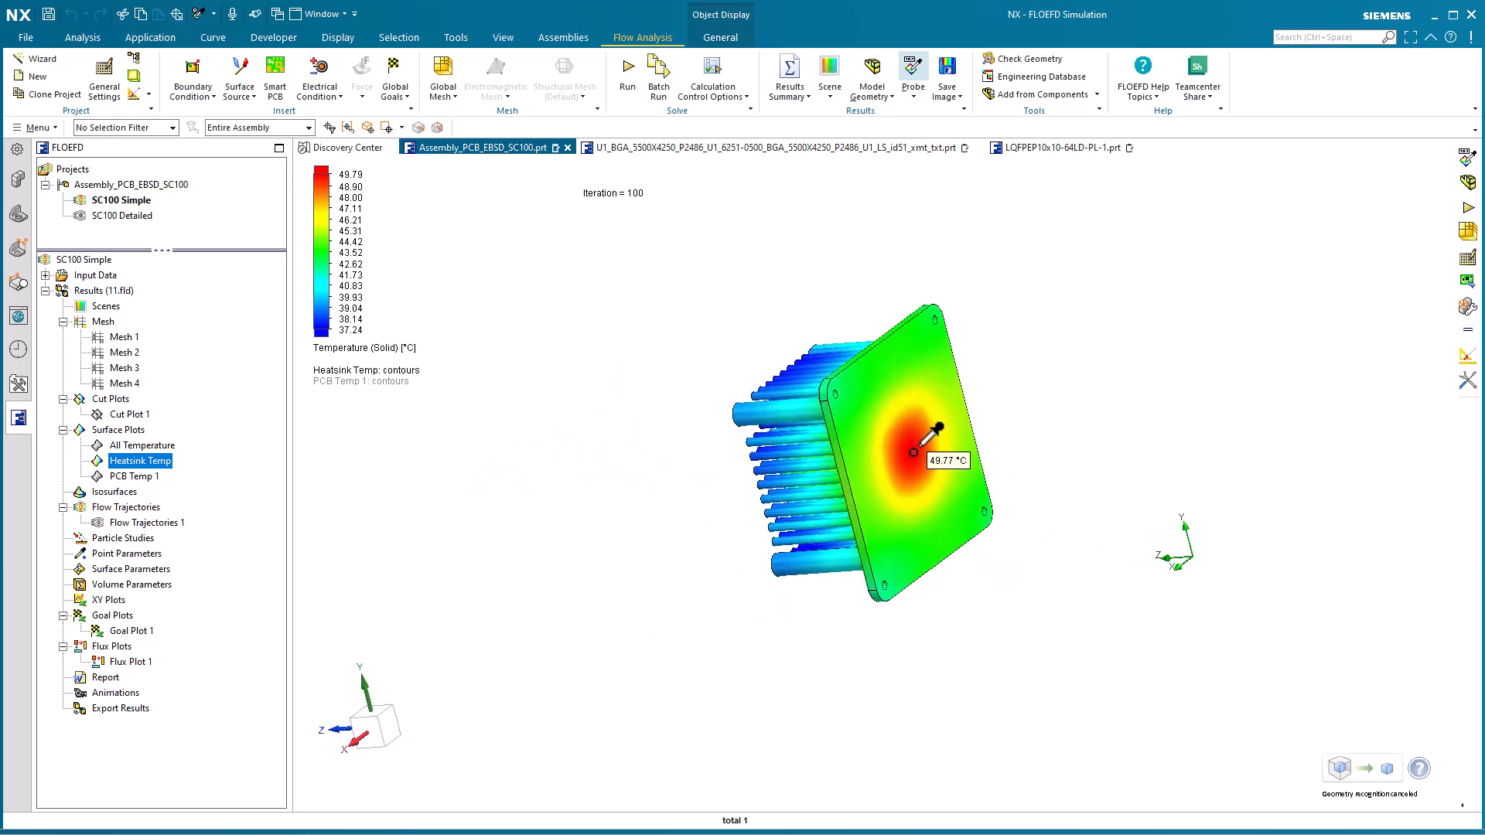
middle_click_drag(914, 452, 914, 457)
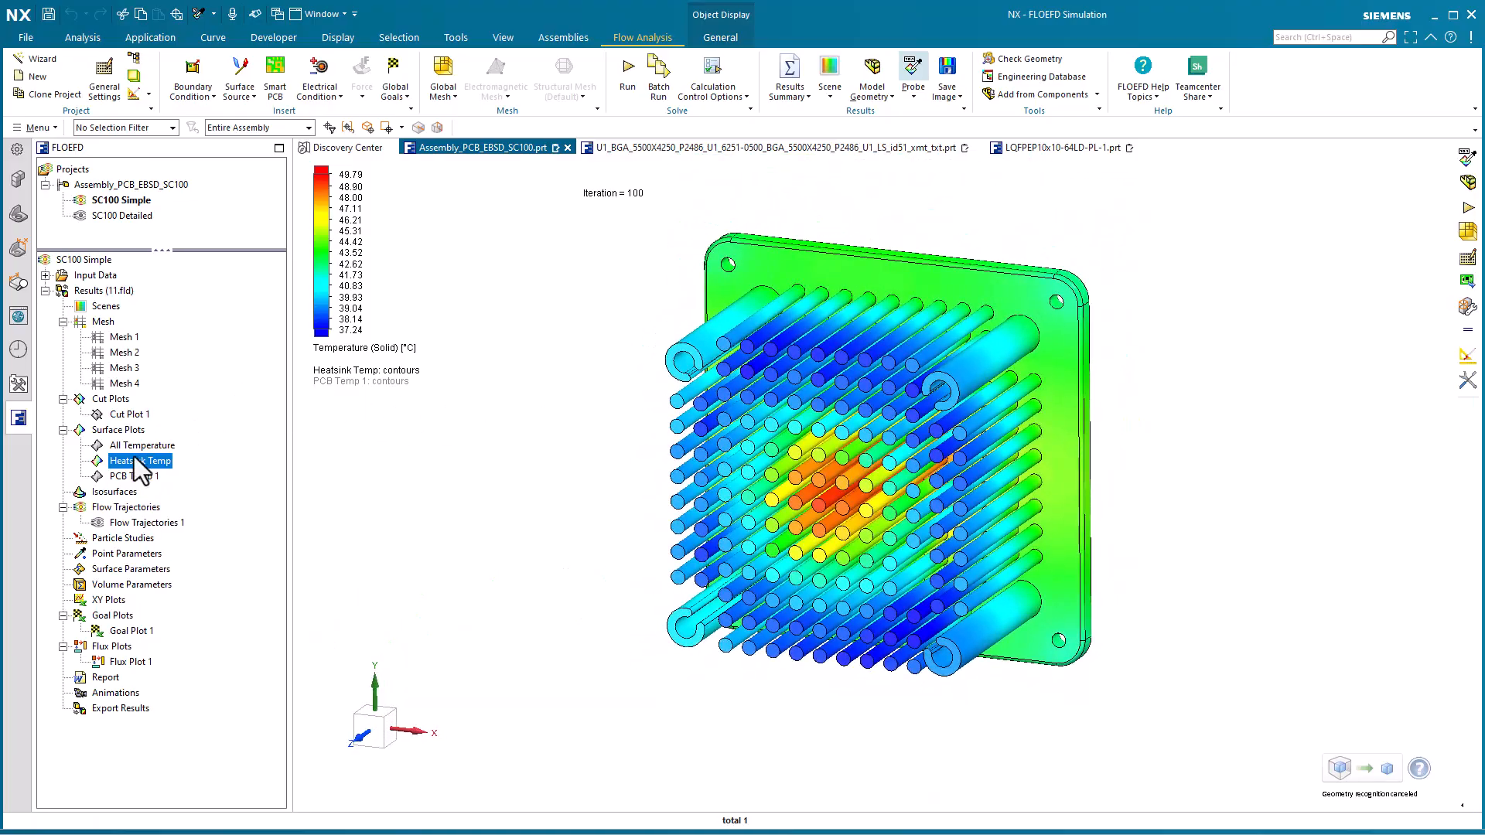
right_click(136, 461)
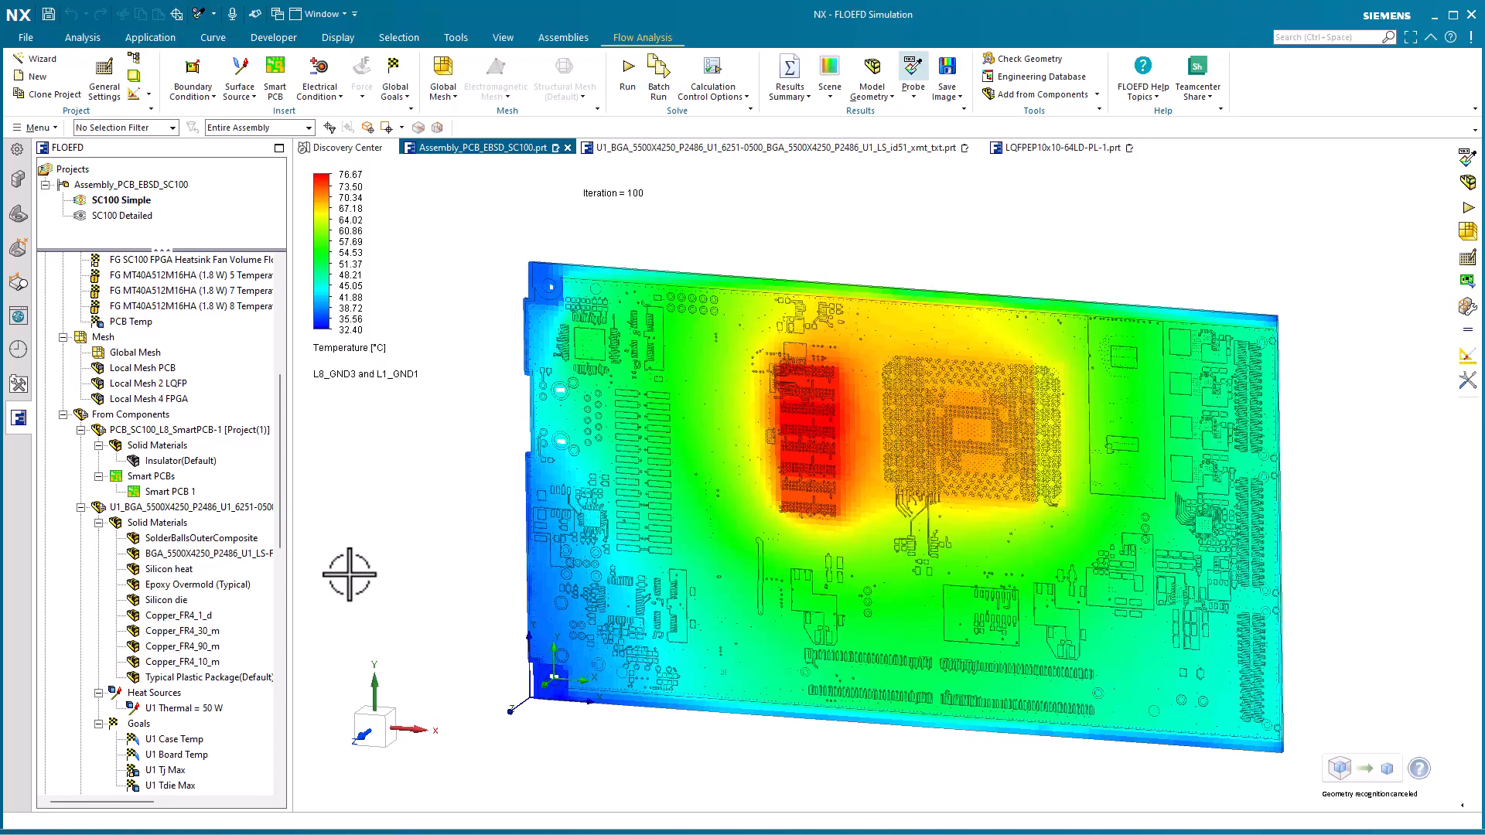
Display temperature on Smart PCB 1 and examine layers L8_GND3 and L1_GND1 and L5_SIG3 around the memory chips and FPGA
left_click(350, 575)
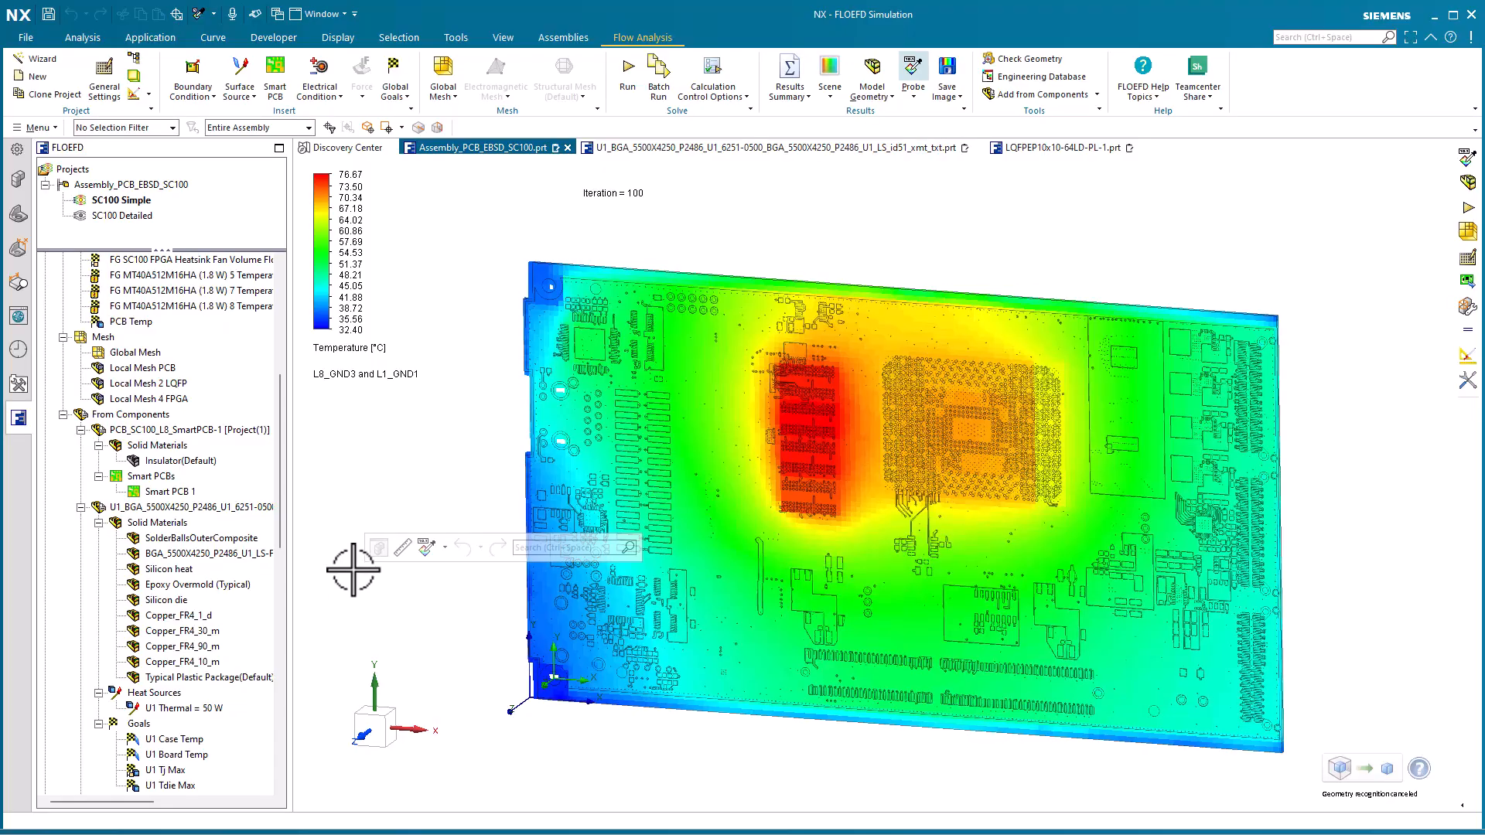
scroll(354, 570, "up", 6)
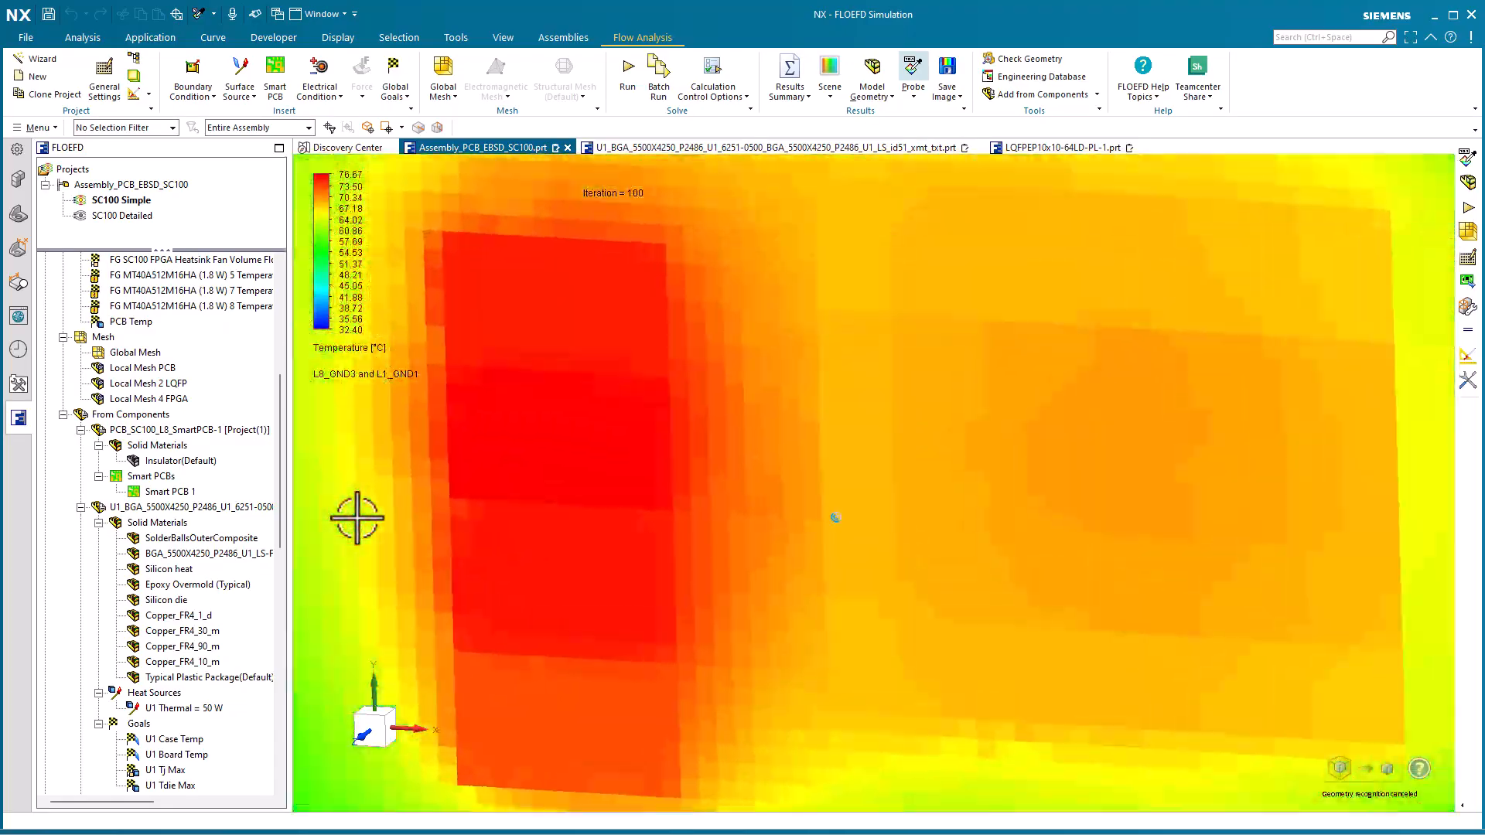
scroll(357, 518, "down", 4)
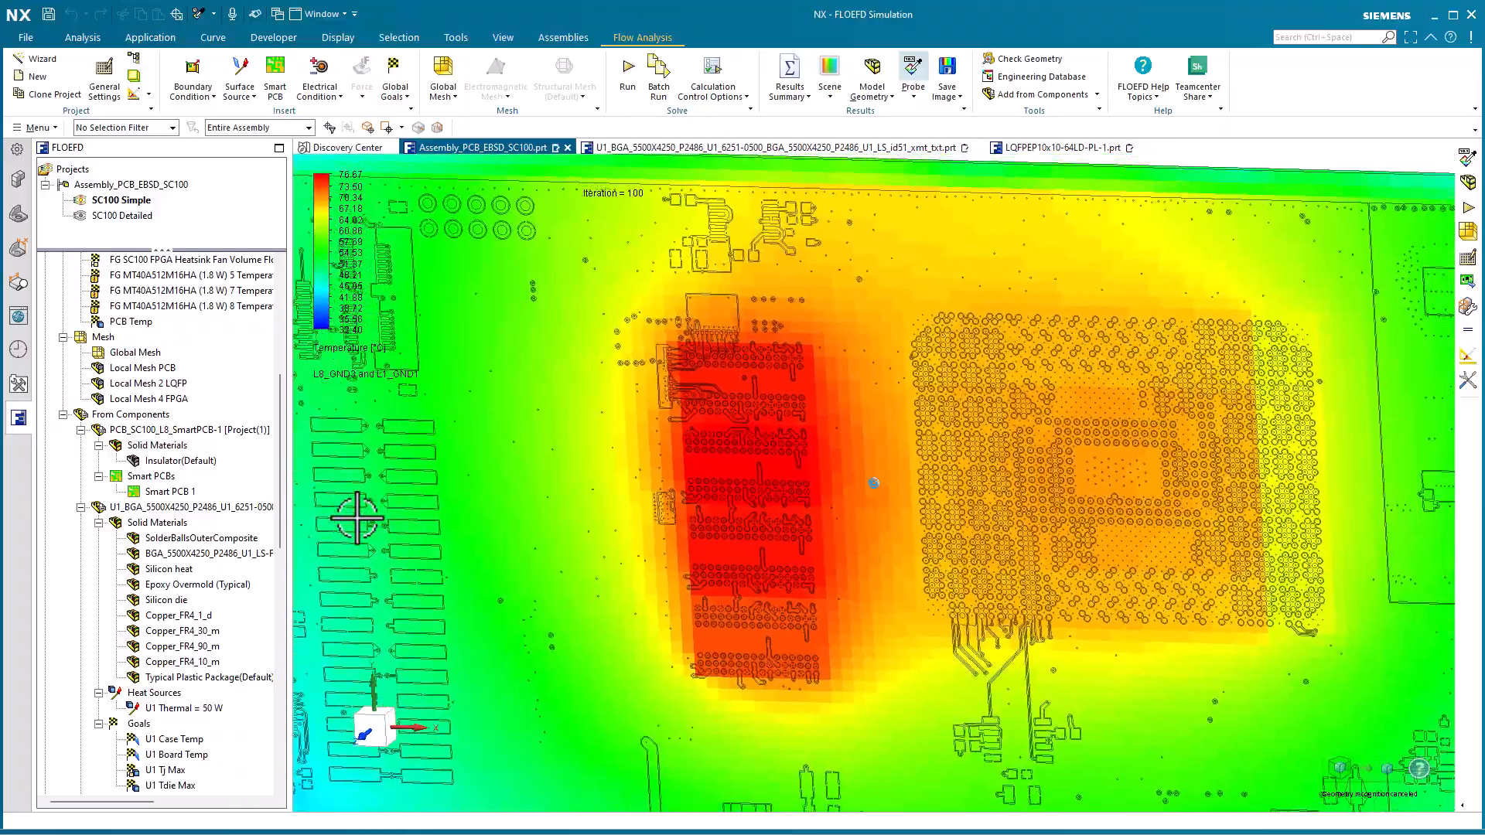
scroll(357, 517, "down", 5)
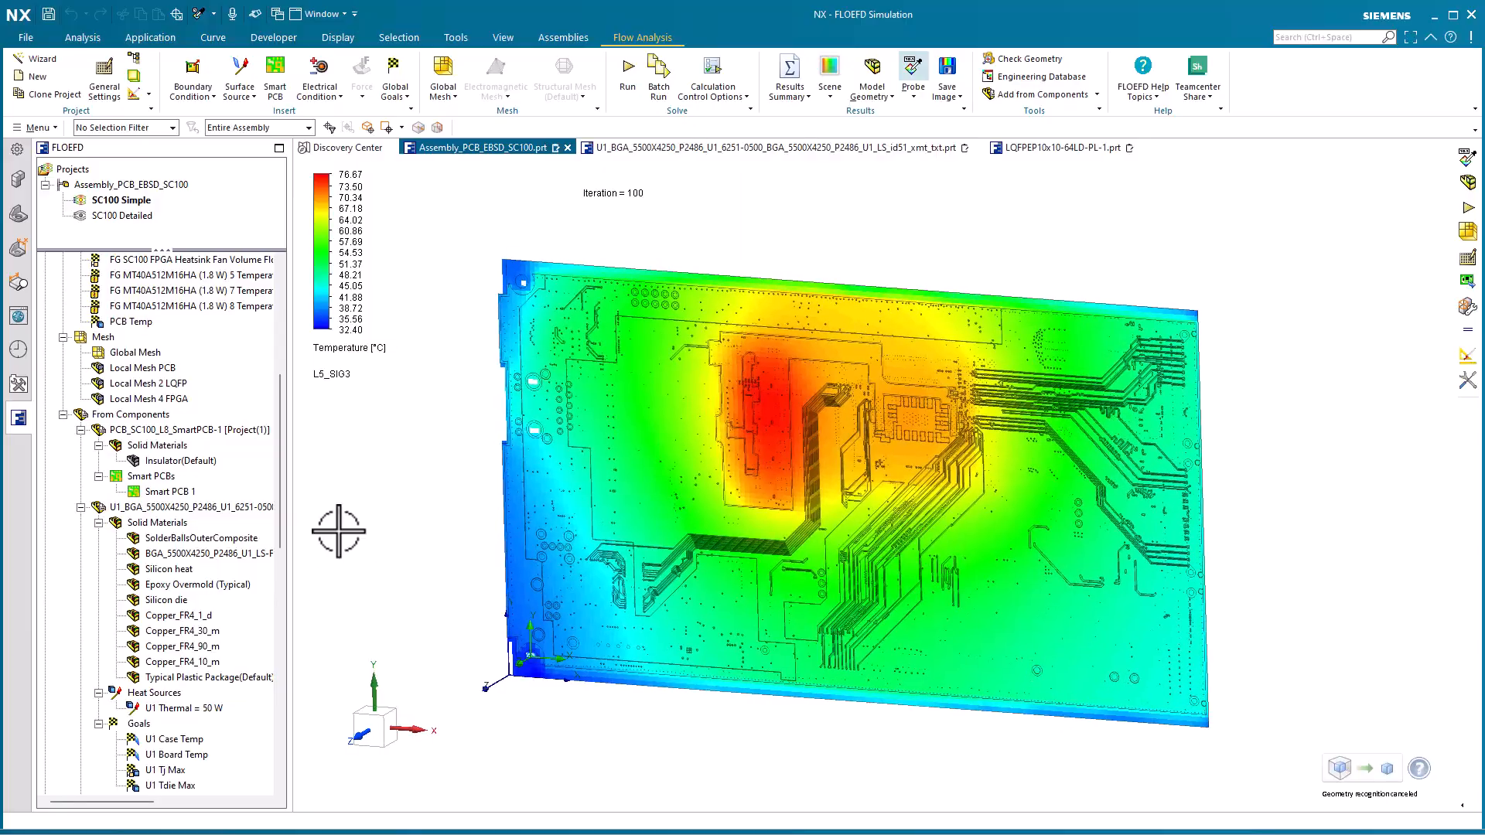
right_click(180, 495)
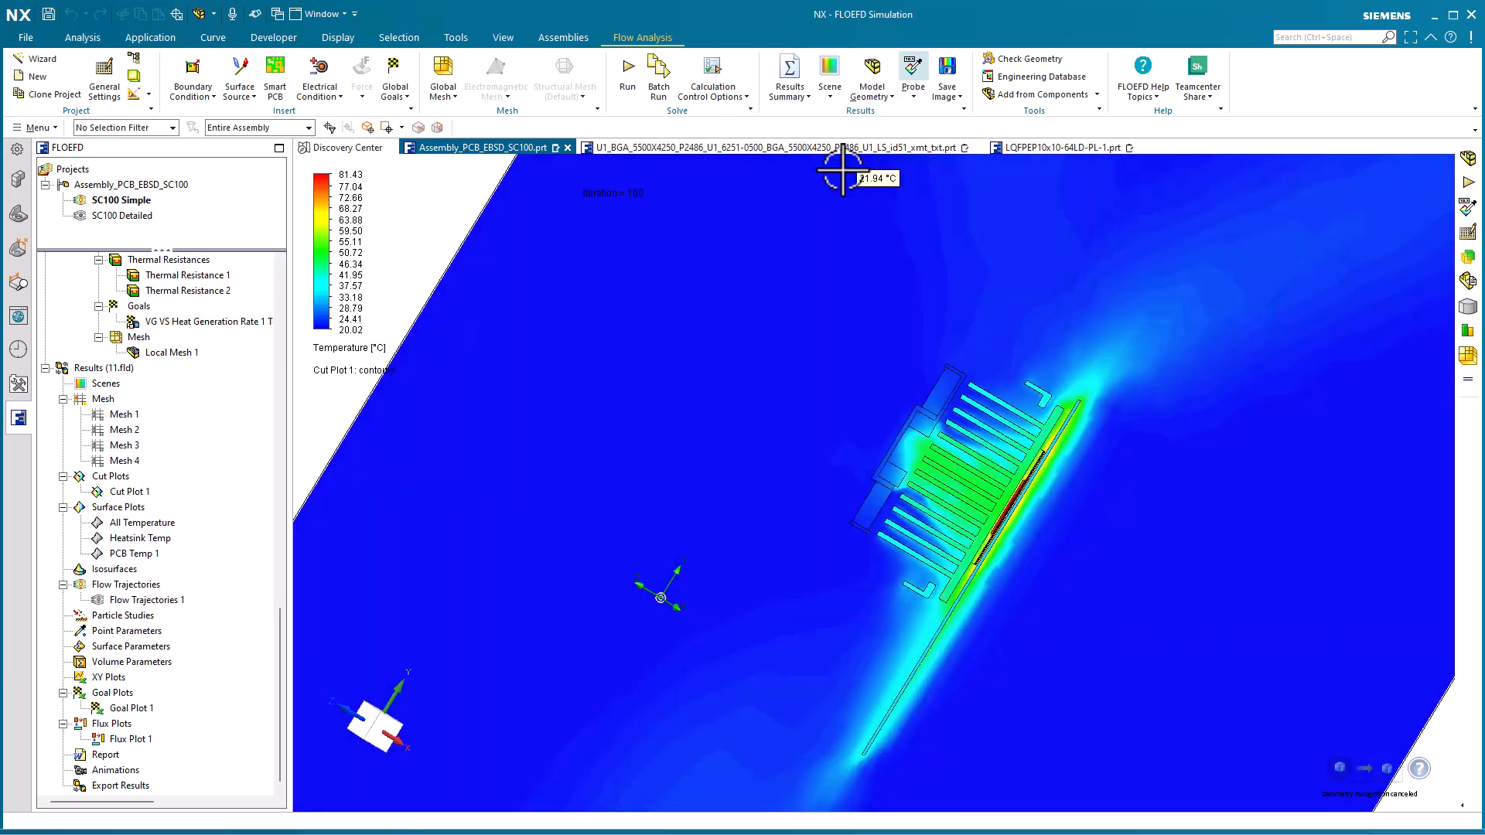
Examine Cut Plot 1 through the FPGA and heatsink, first as temperature contours and then as velocity contours
scroll(864, 658, "up", 5)
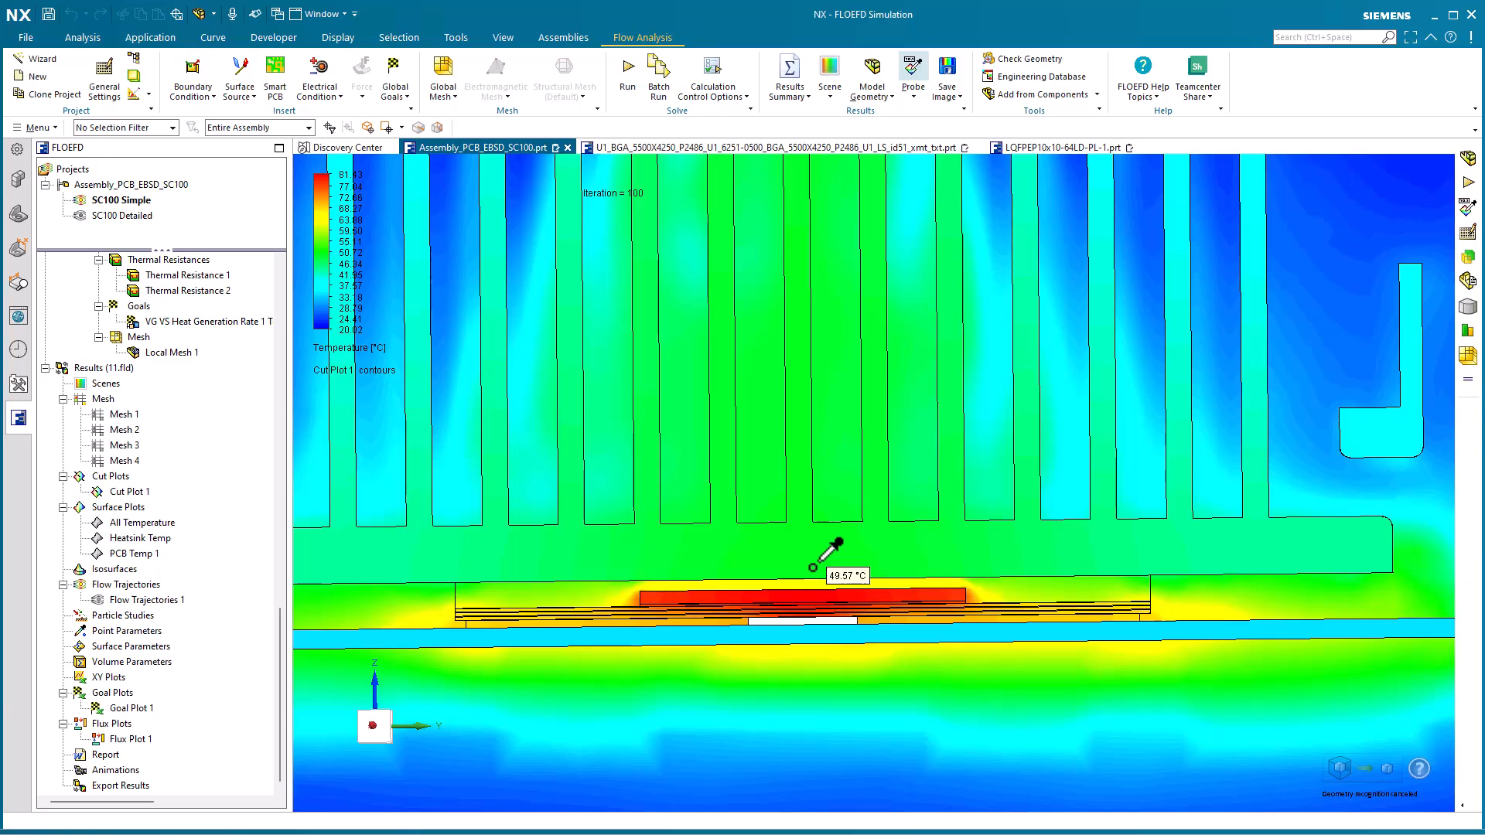
scroll(812, 568, "down", 5)
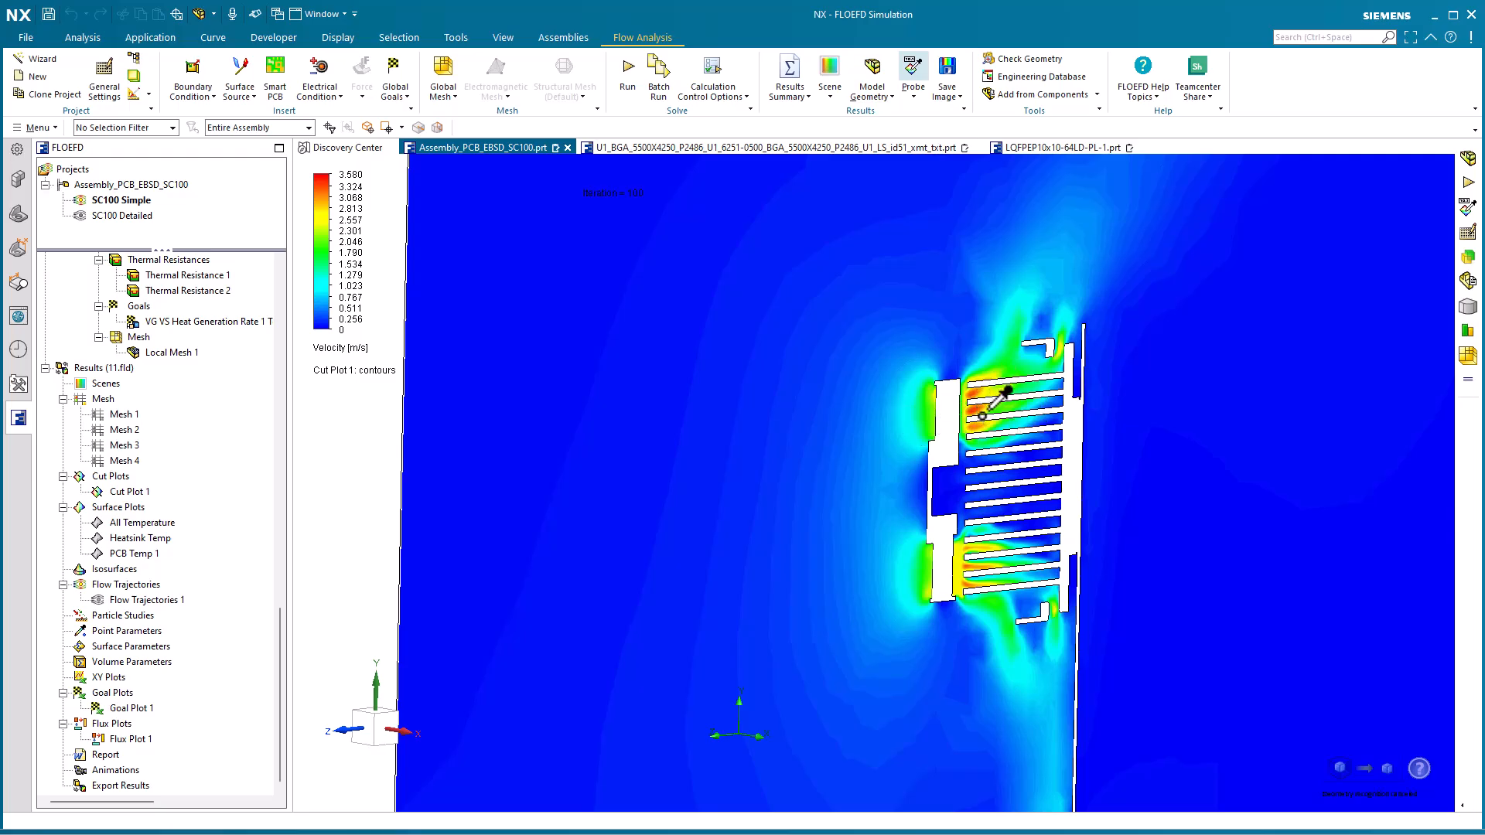
scroll(990, 422, "down", 3)
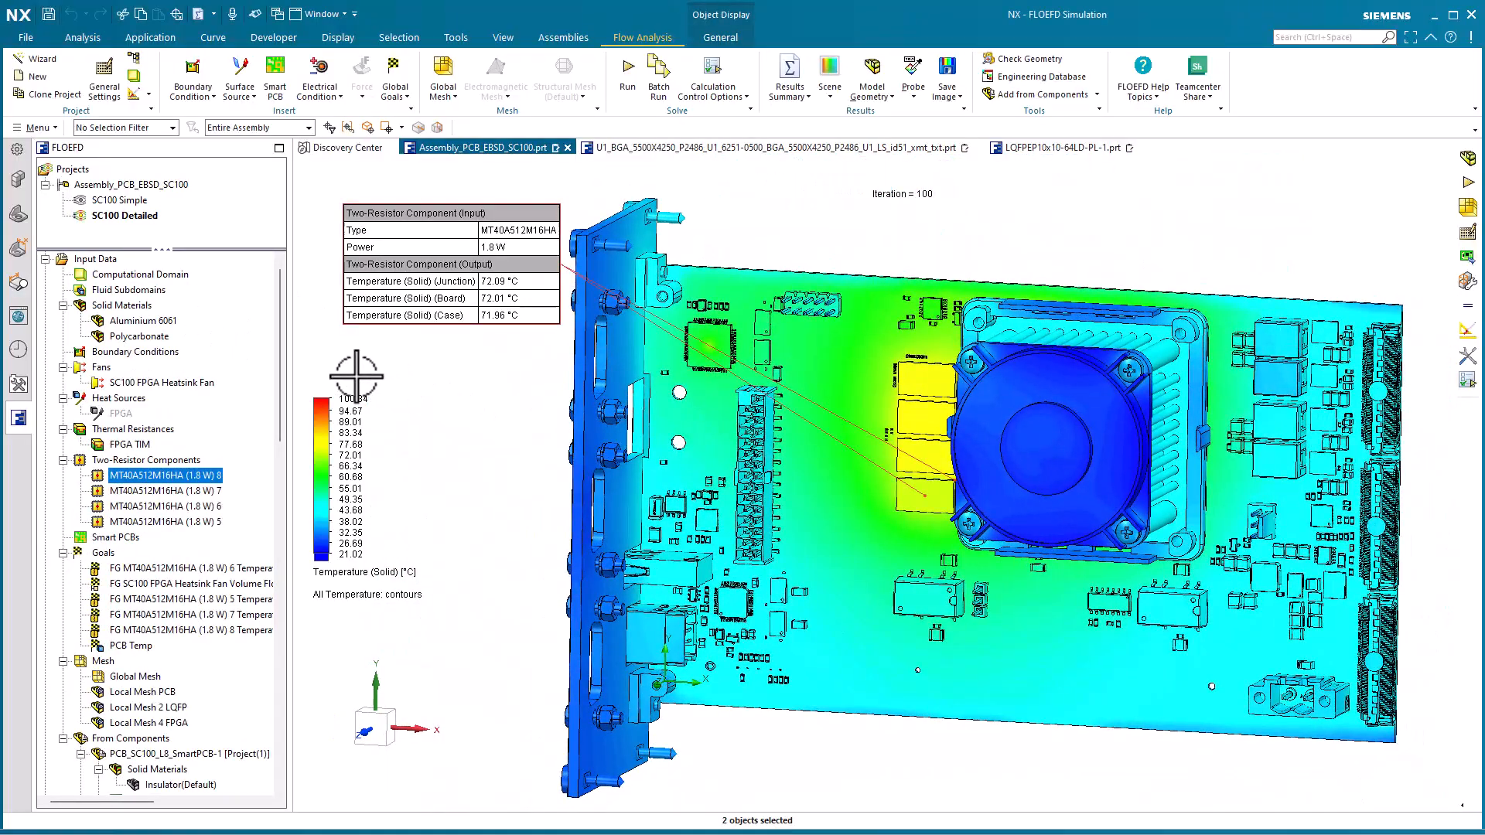
Clear the two-resistor component selection and hide Flow Trajectories 1 in the SC100 Detailed results
key("Escape")
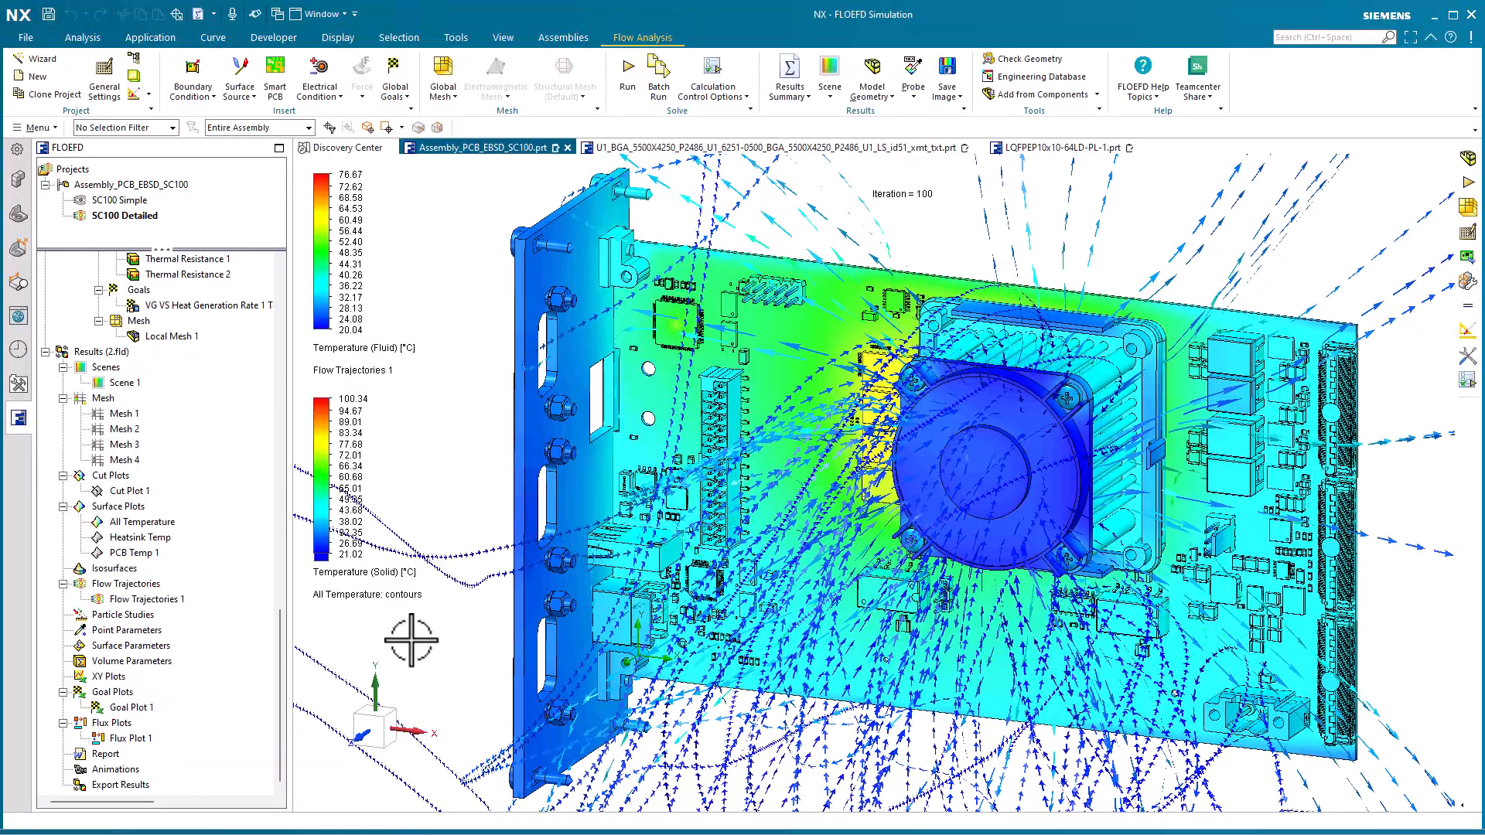
right_click(145, 600)
left_click(305, 630)
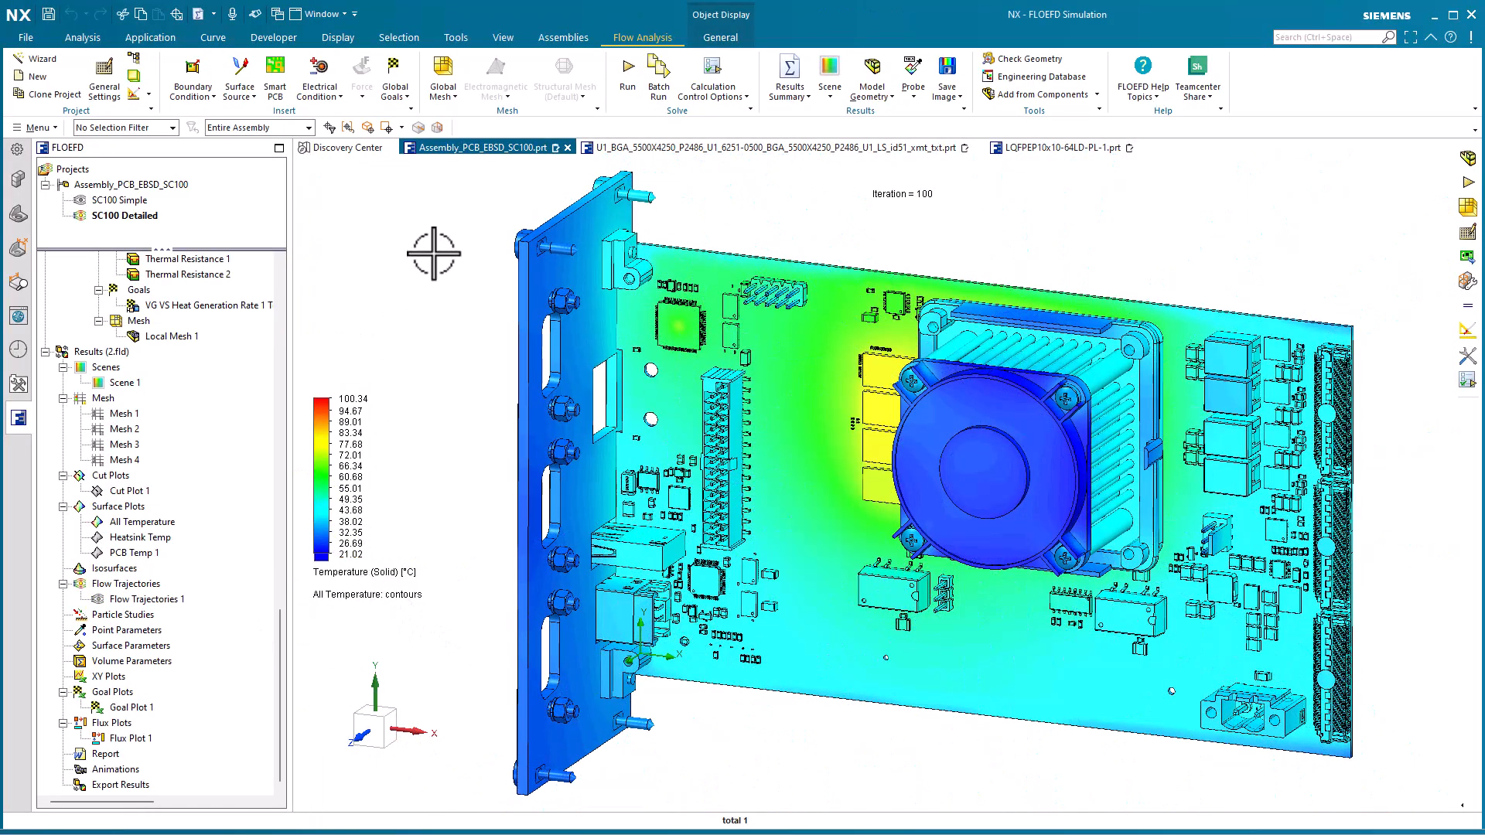
Compare Goal Plot 1 between the SC100 Simple and SC100 Detailed projects and enlarge the resulting goal table
left_click(803, 96)
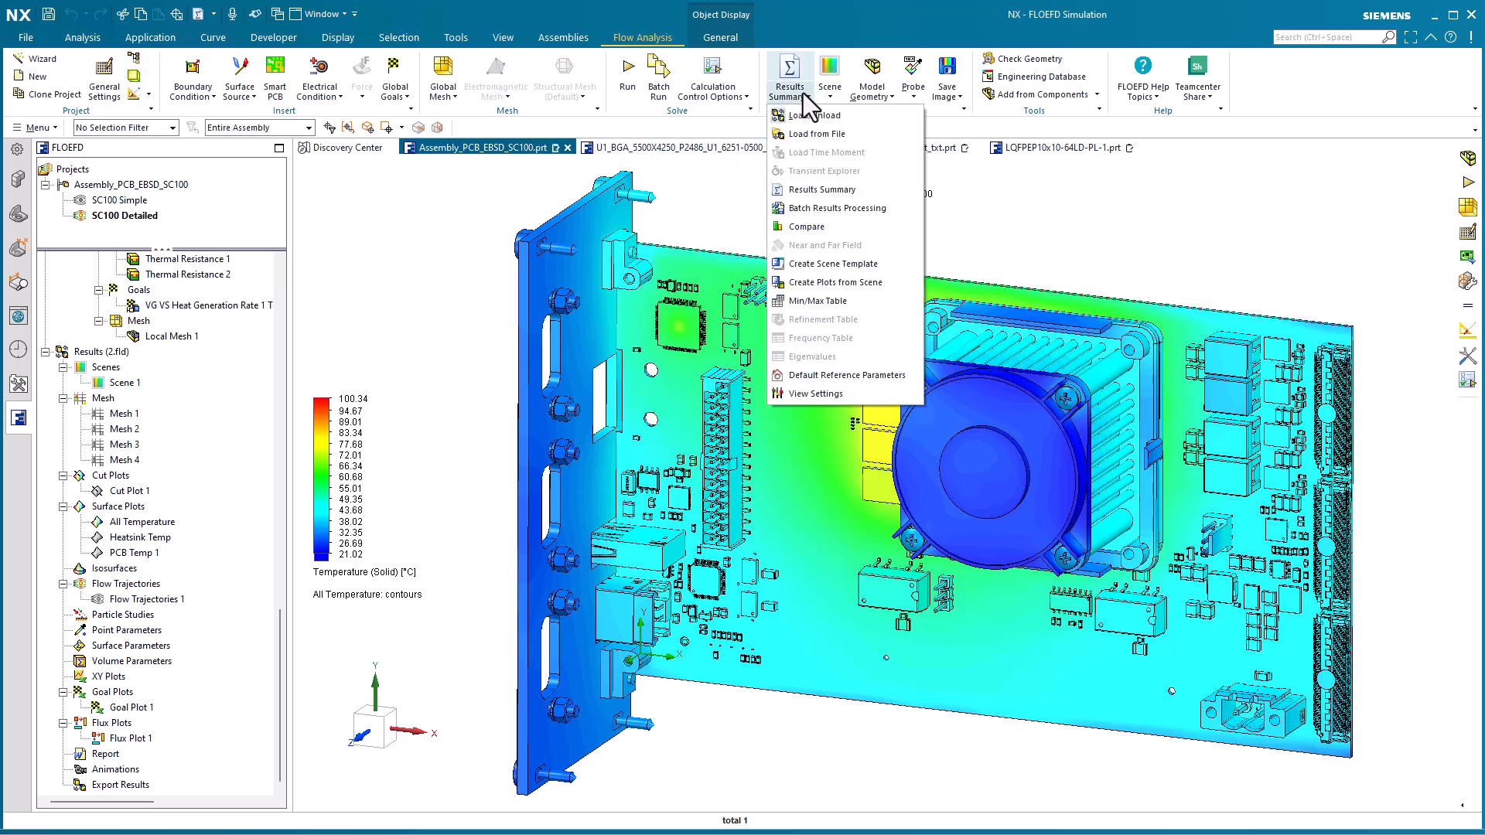
left_click(839, 227)
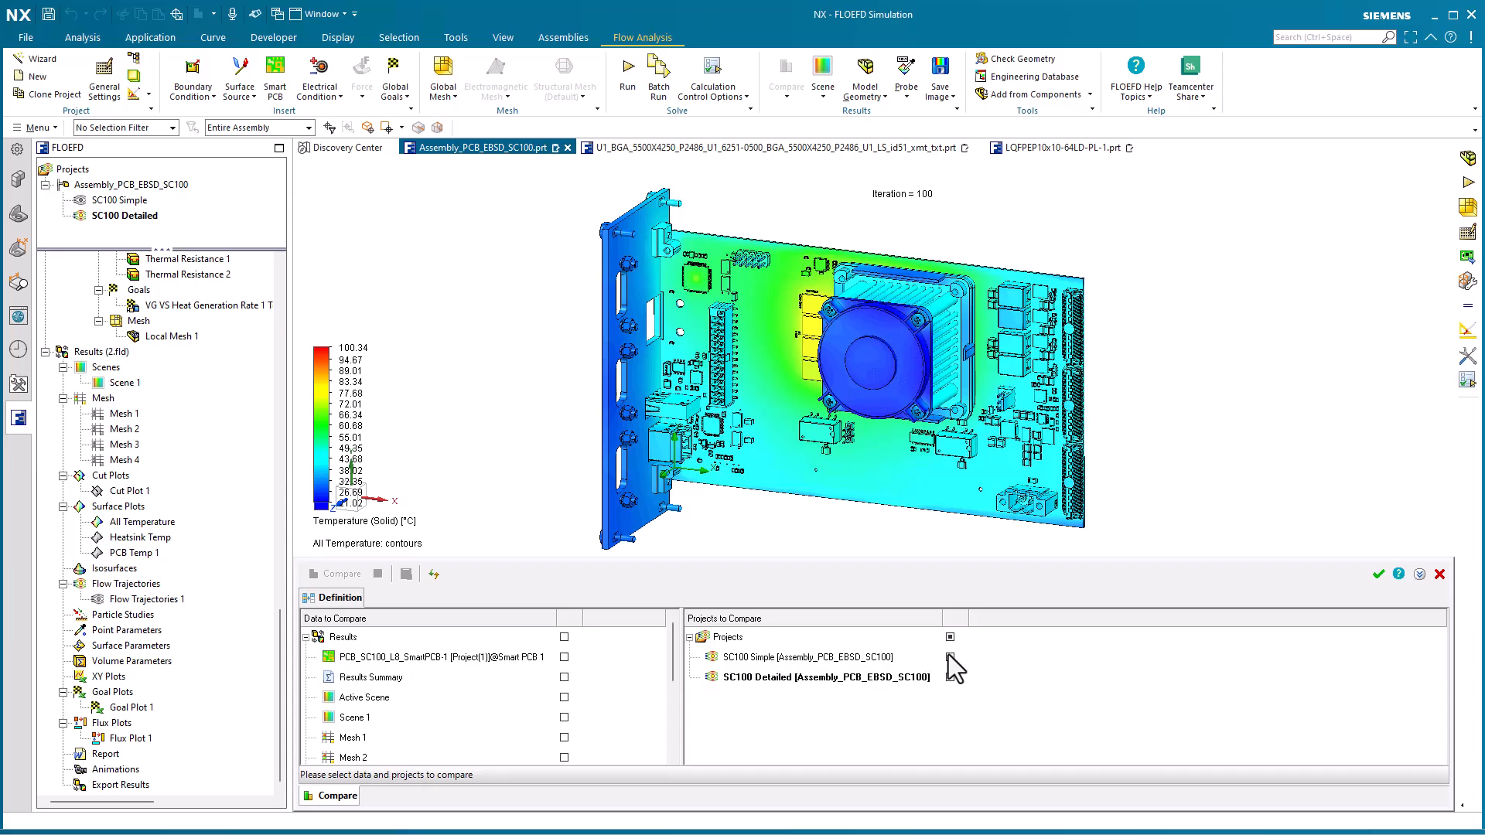
scroll(622, 735, "down", 3)
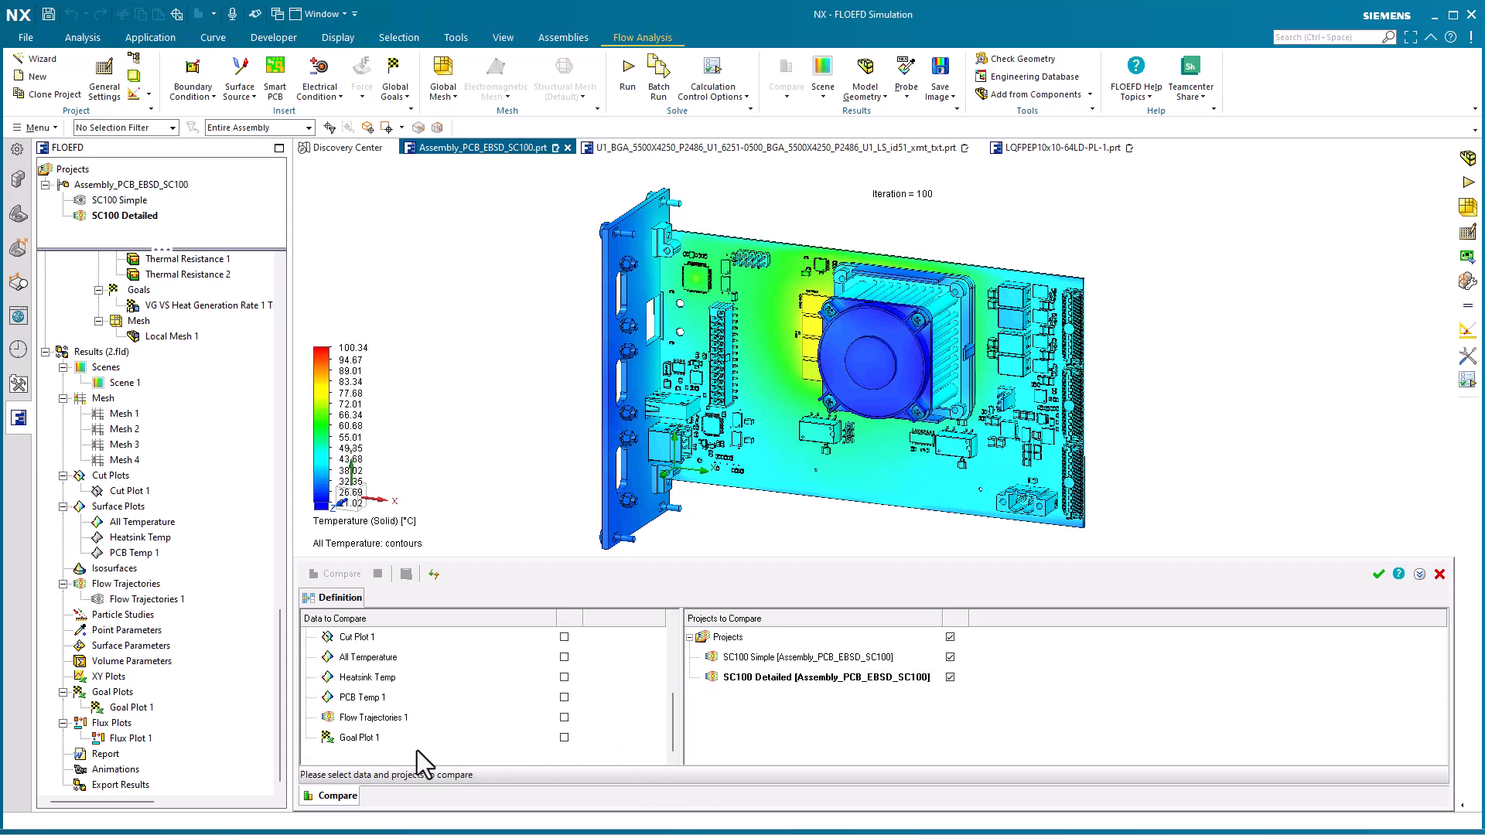
left_click(564, 737)
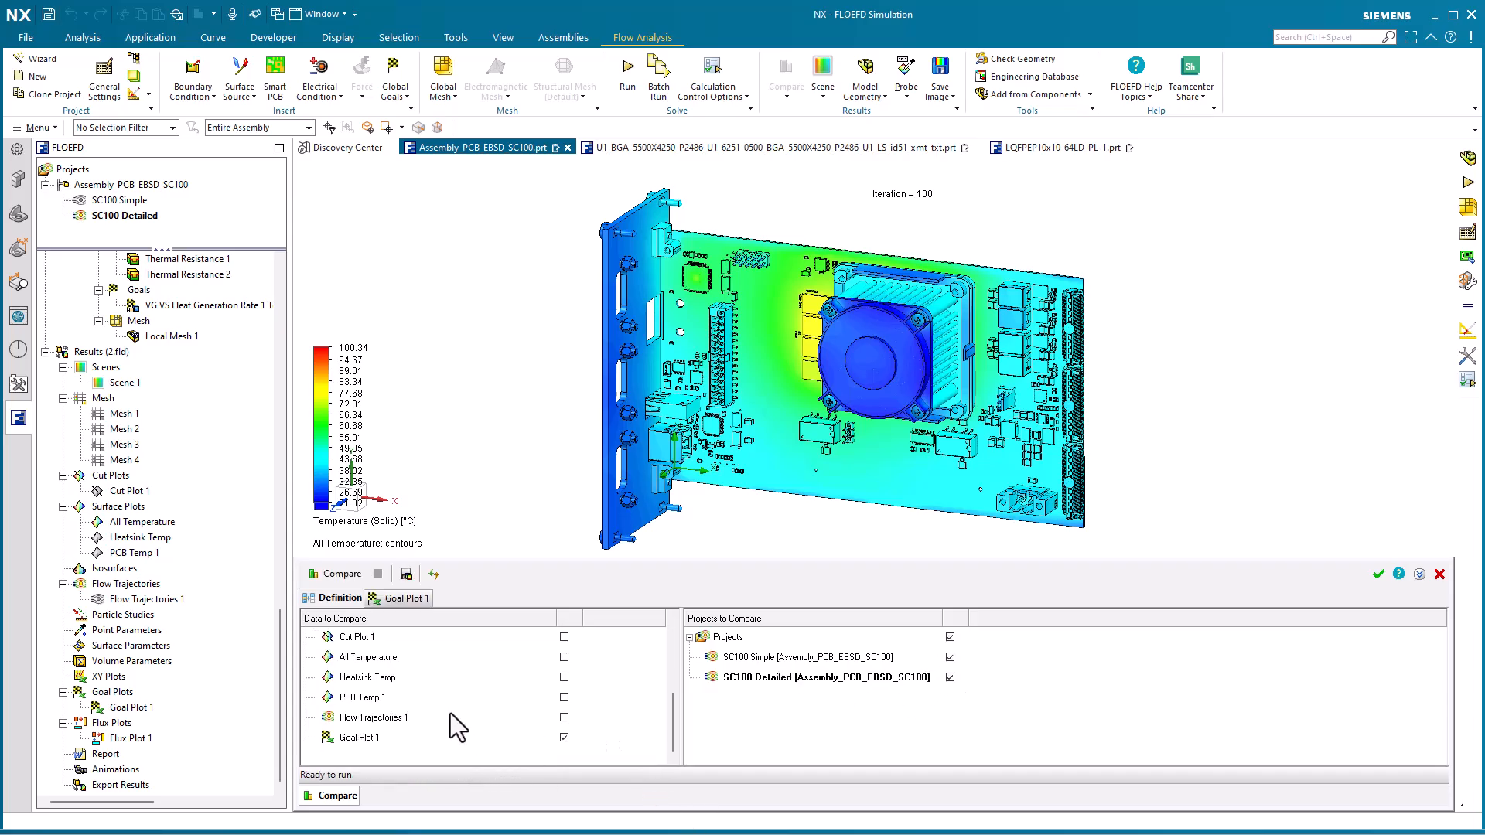
left_click(352, 578)
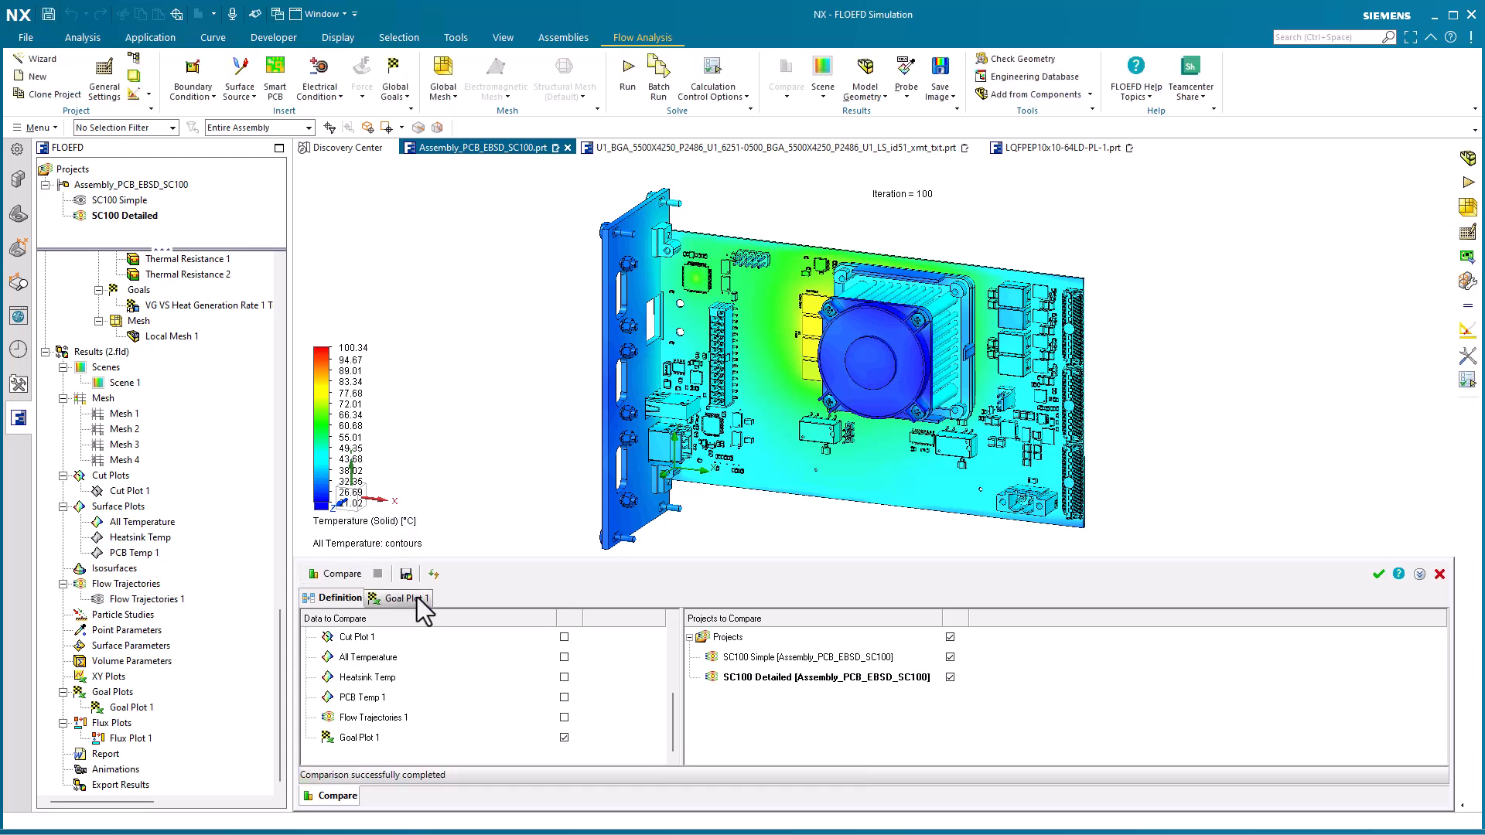
left_click(402, 598)
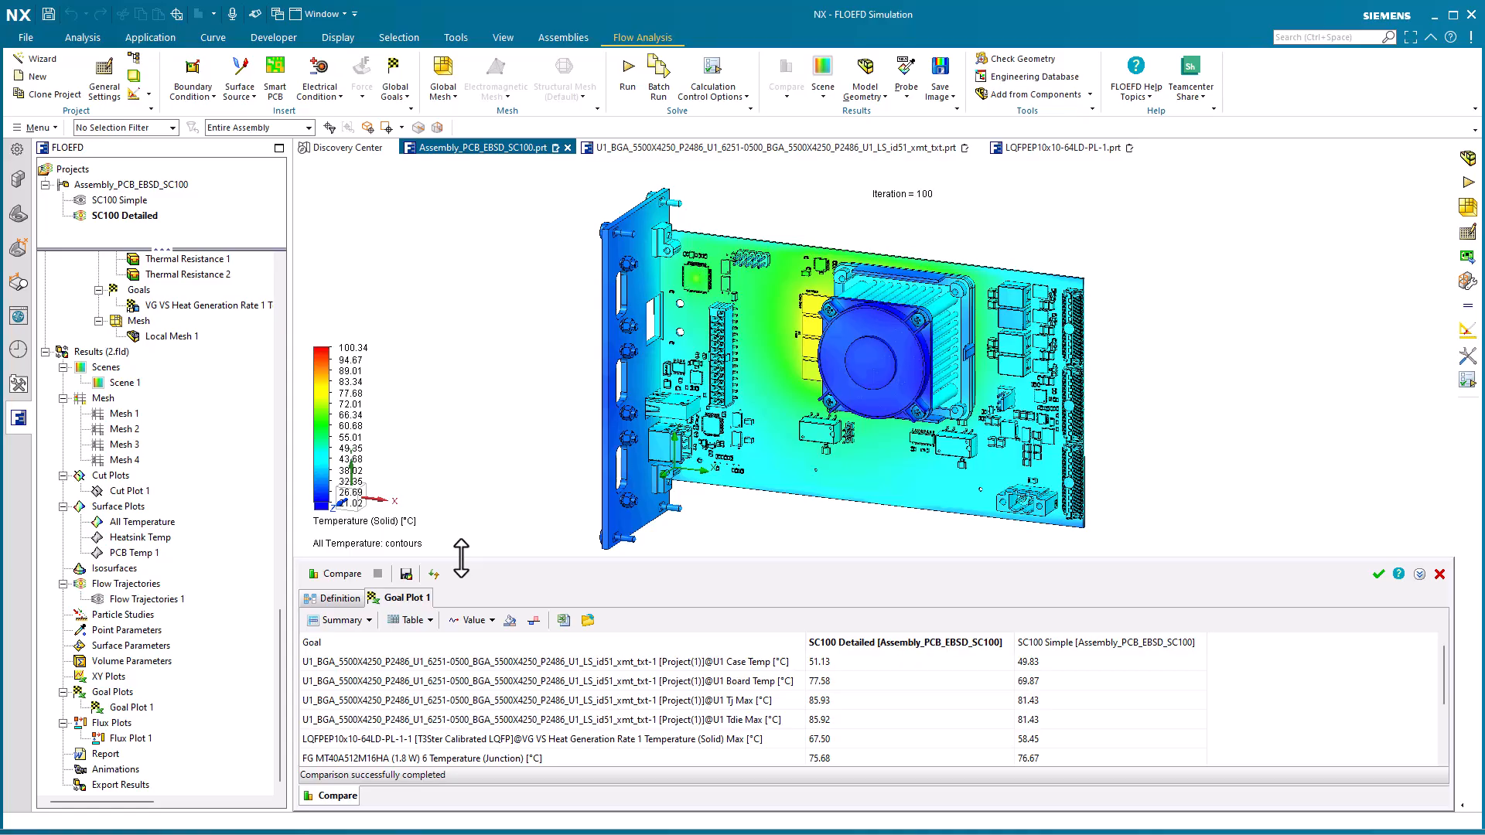
left_click_drag(461, 555, 474, 354)
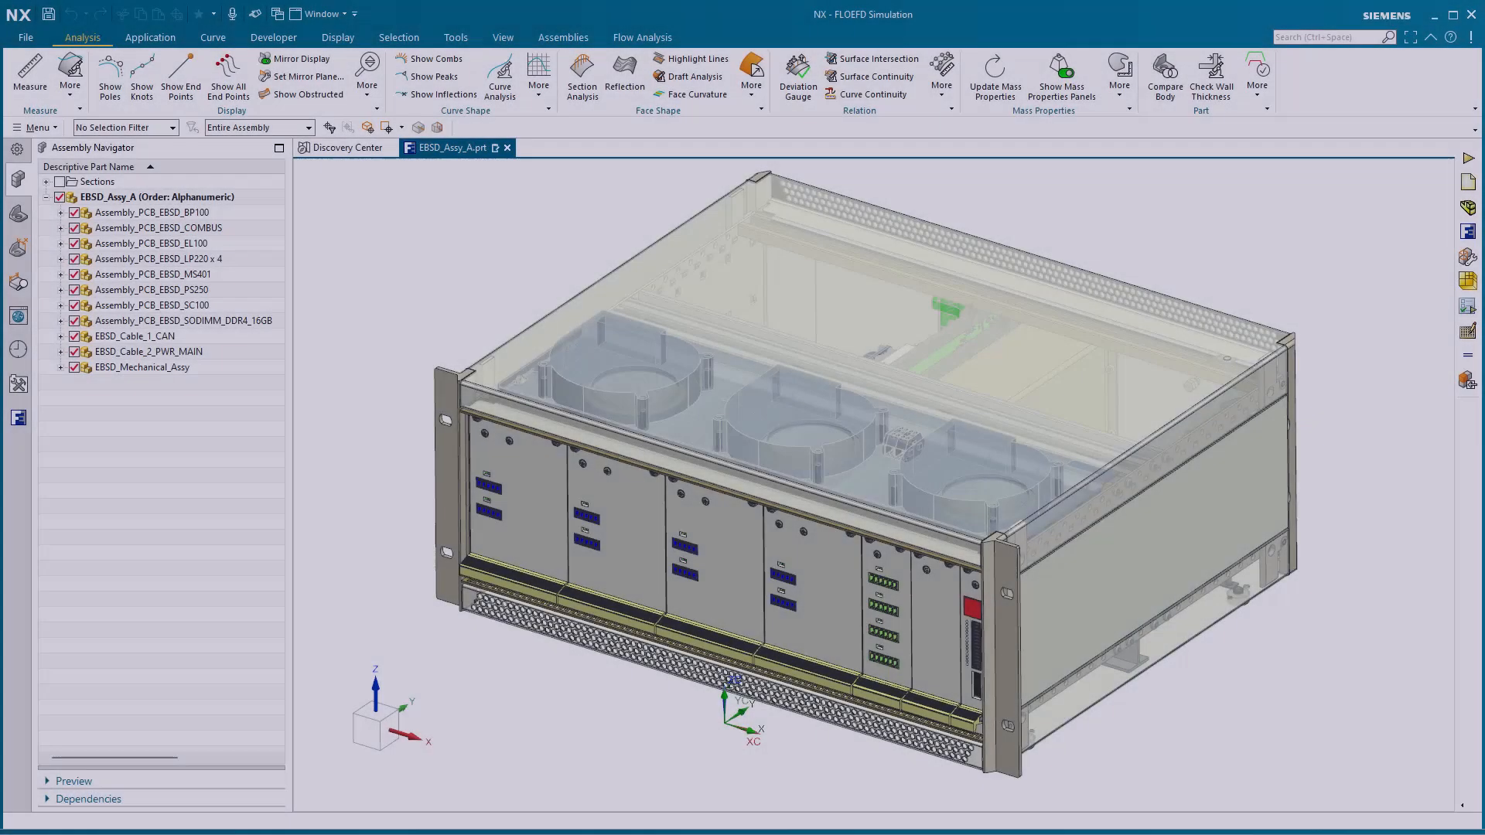
Hide the Schroff enclosure inside EBSD_Mechanical_Assy to expose the boards and fans of the rack assembly
scroll(387, 255, "up", 4)
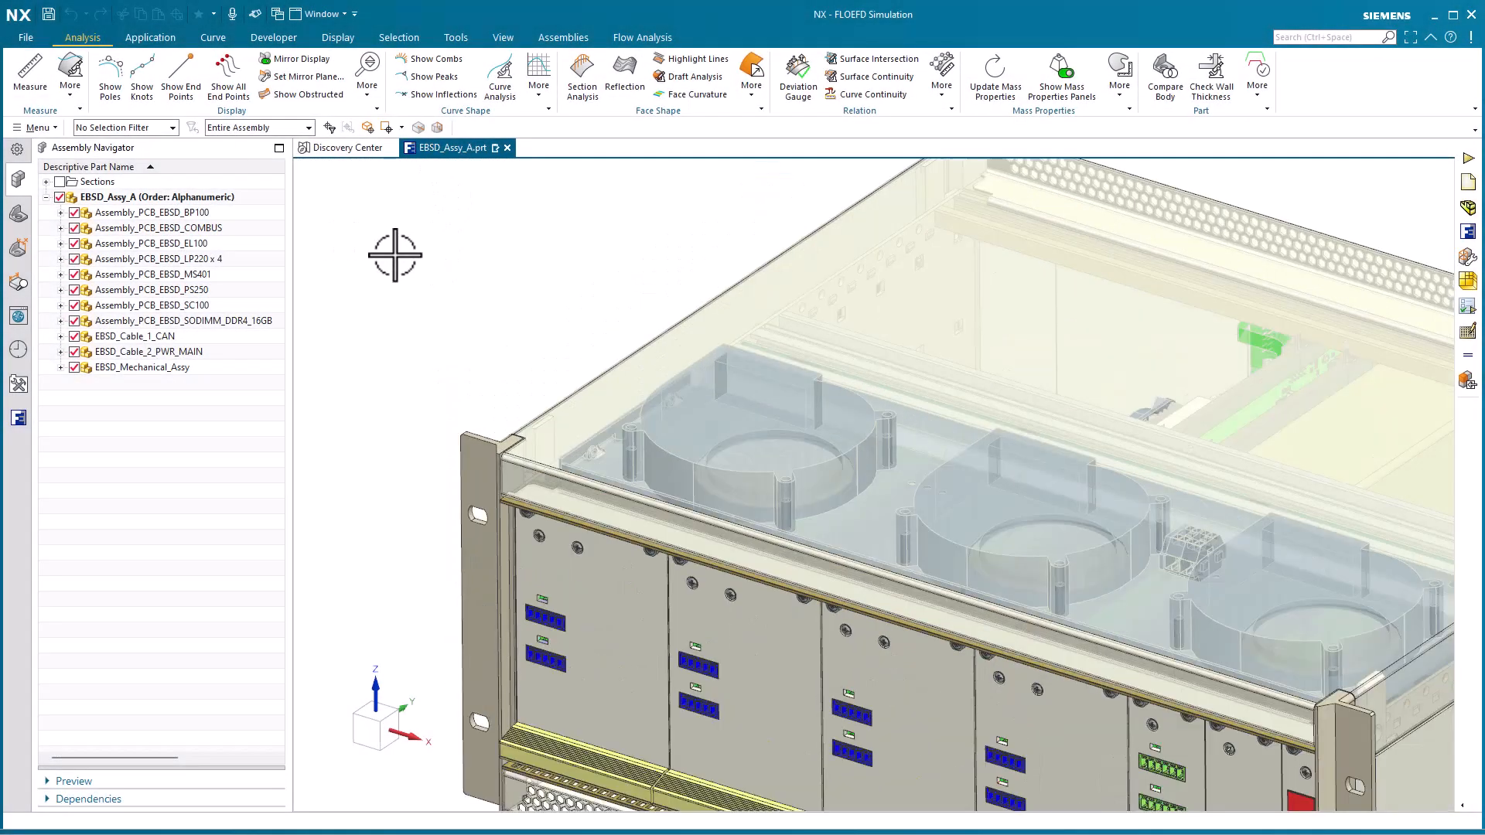
left_click(395, 255)
scroll(395, 255, "down", 4)
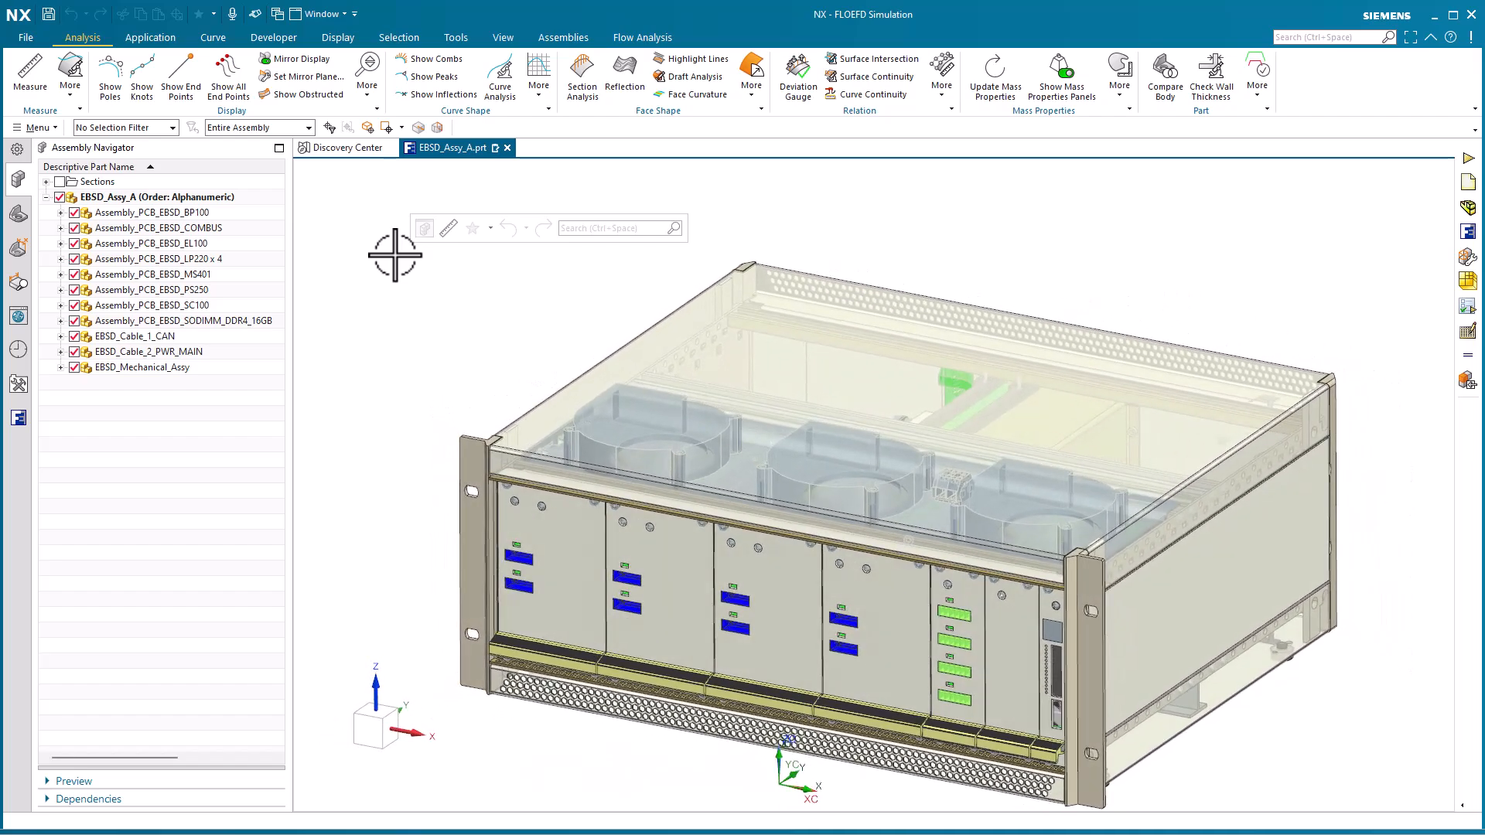
left_click(60, 367)
left_click(89, 398)
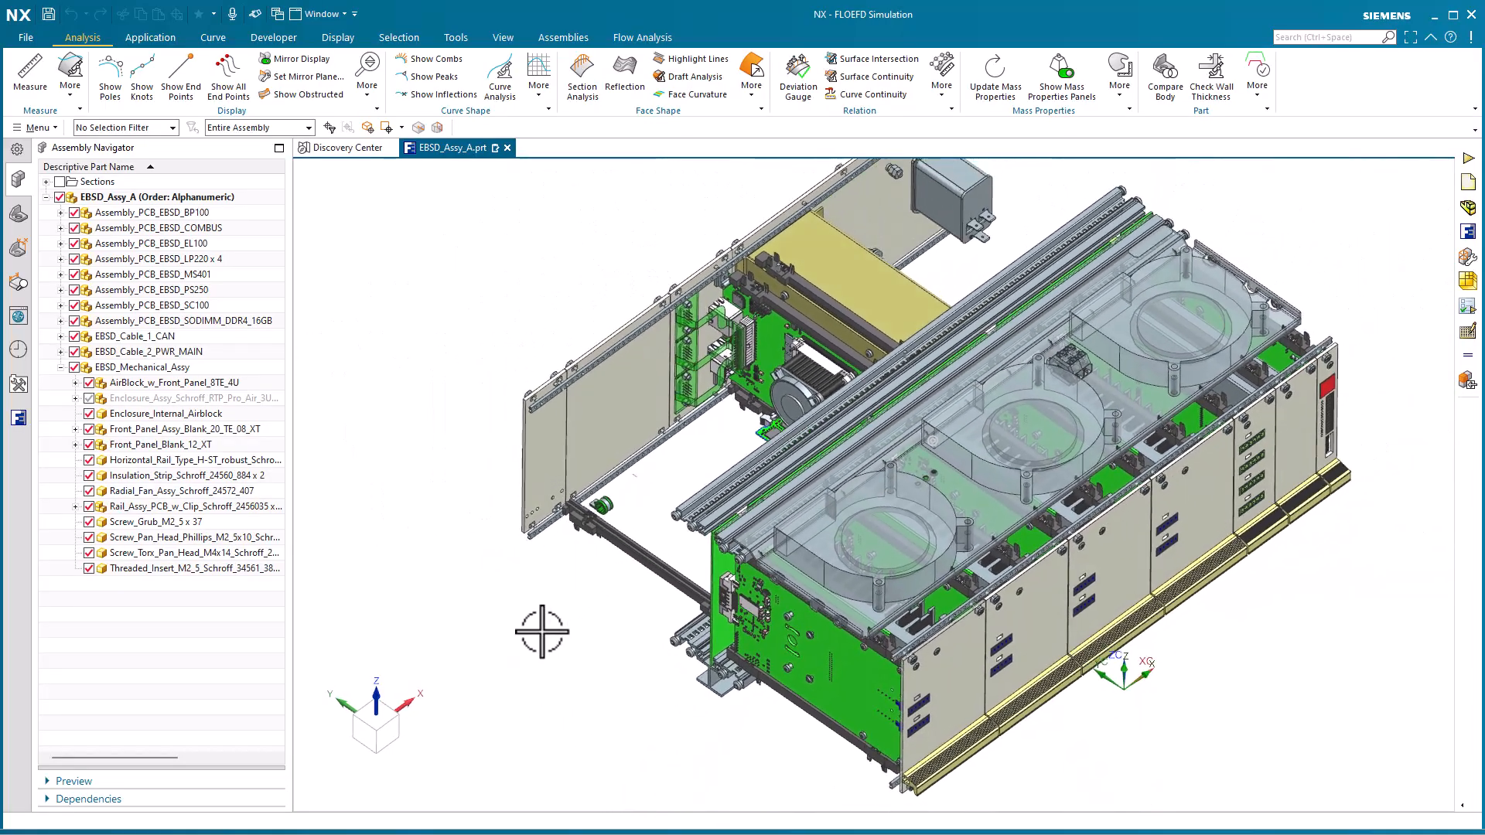
Show the EBSD project's computational domain to examine its extent around the rack, and hide it again
left_click(17, 418)
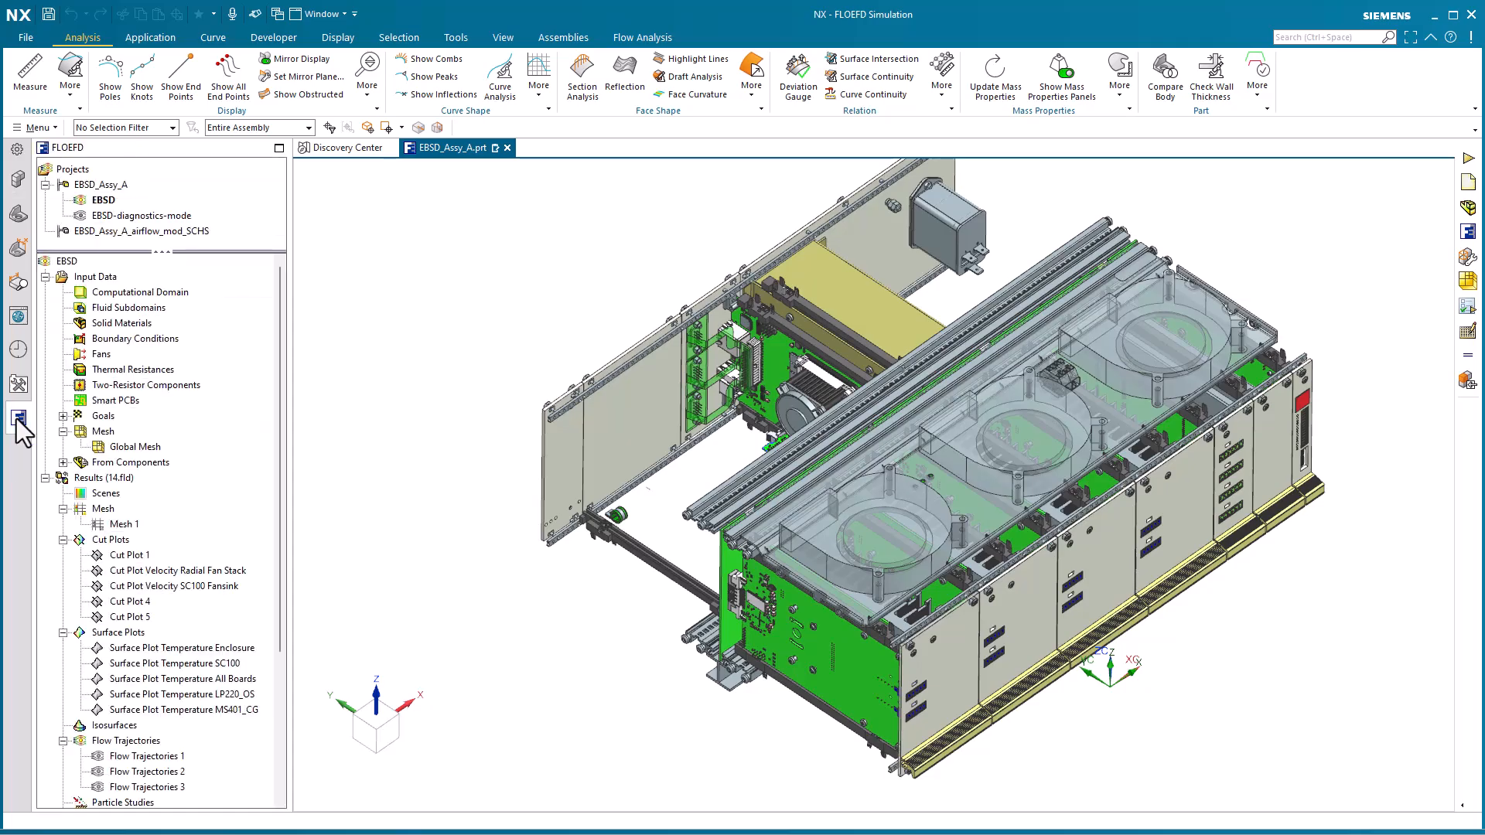
right_click(151, 293)
left_click(195, 322)
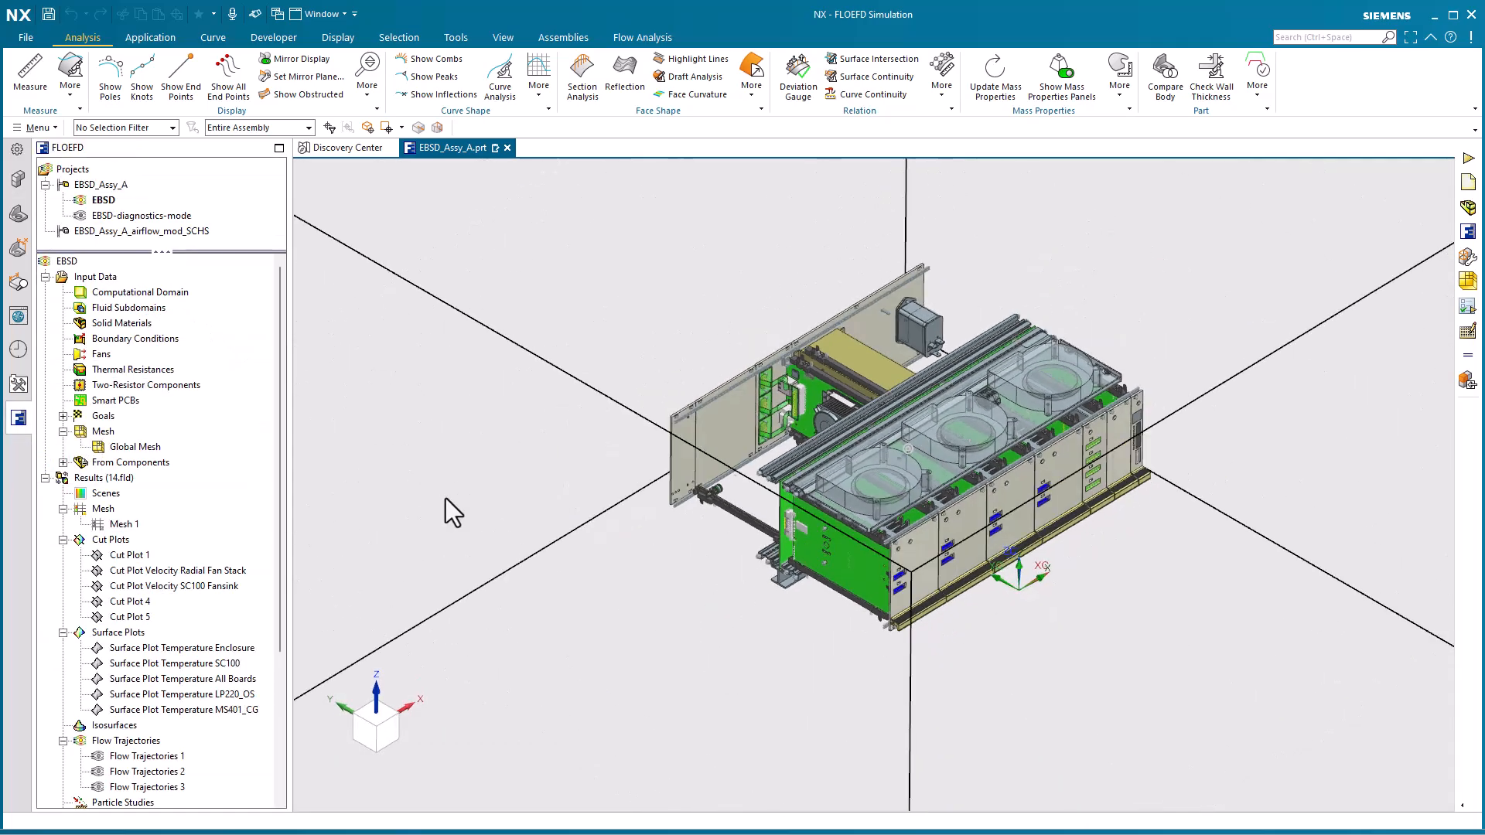
middle_click_drag(446, 503, 504, 540)
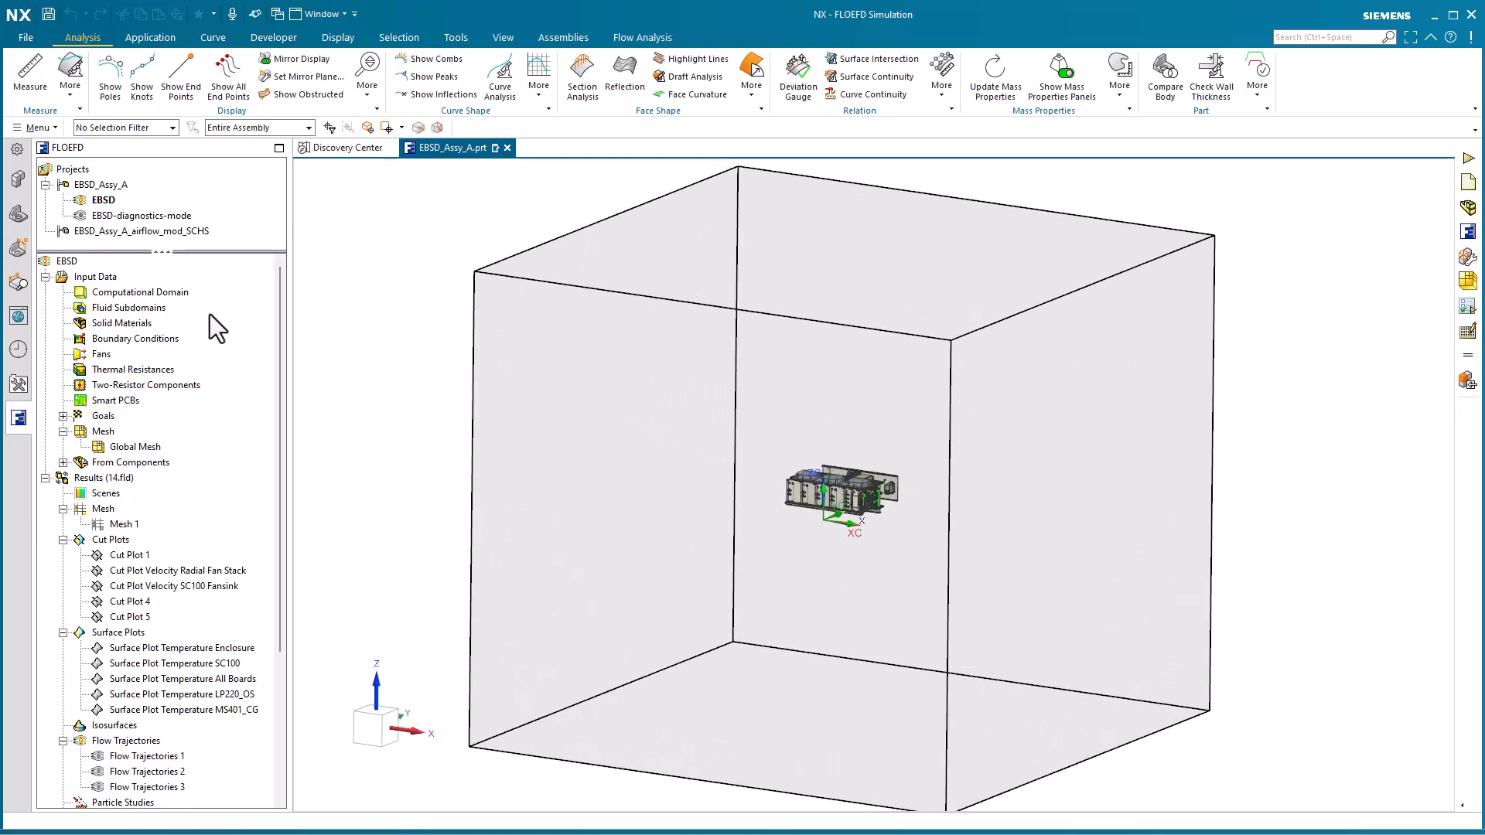
left_click(147, 290)
right_click(142, 287)
left_click(164, 314)
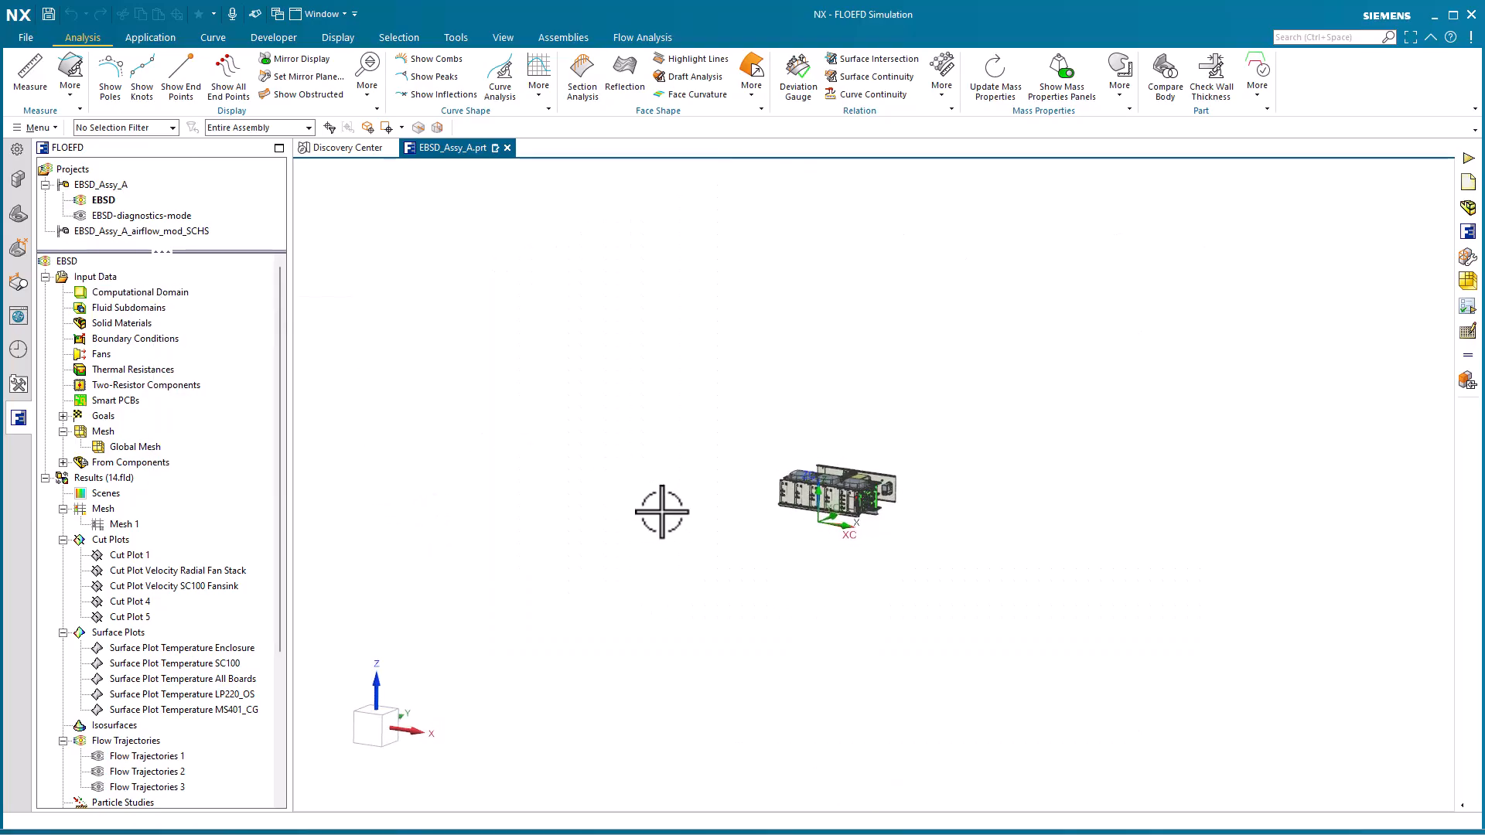
scroll(611, 501, "up", 5)
scroll(611, 501, "up", 5)
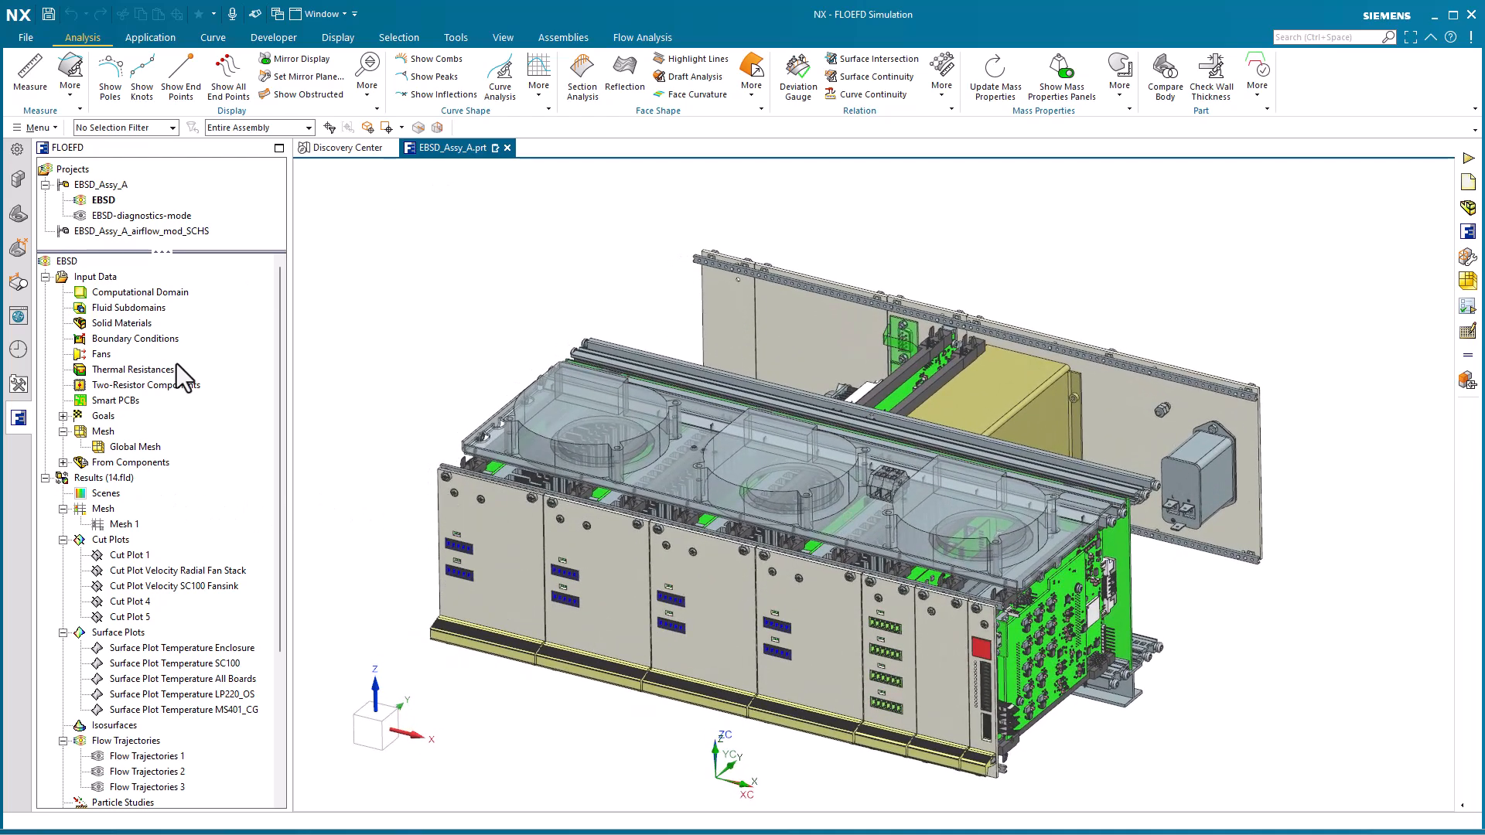
List the EBSD project's component-based definitions and show the Mesh 1 refinement-level plot on the rack
left_click(64, 462)
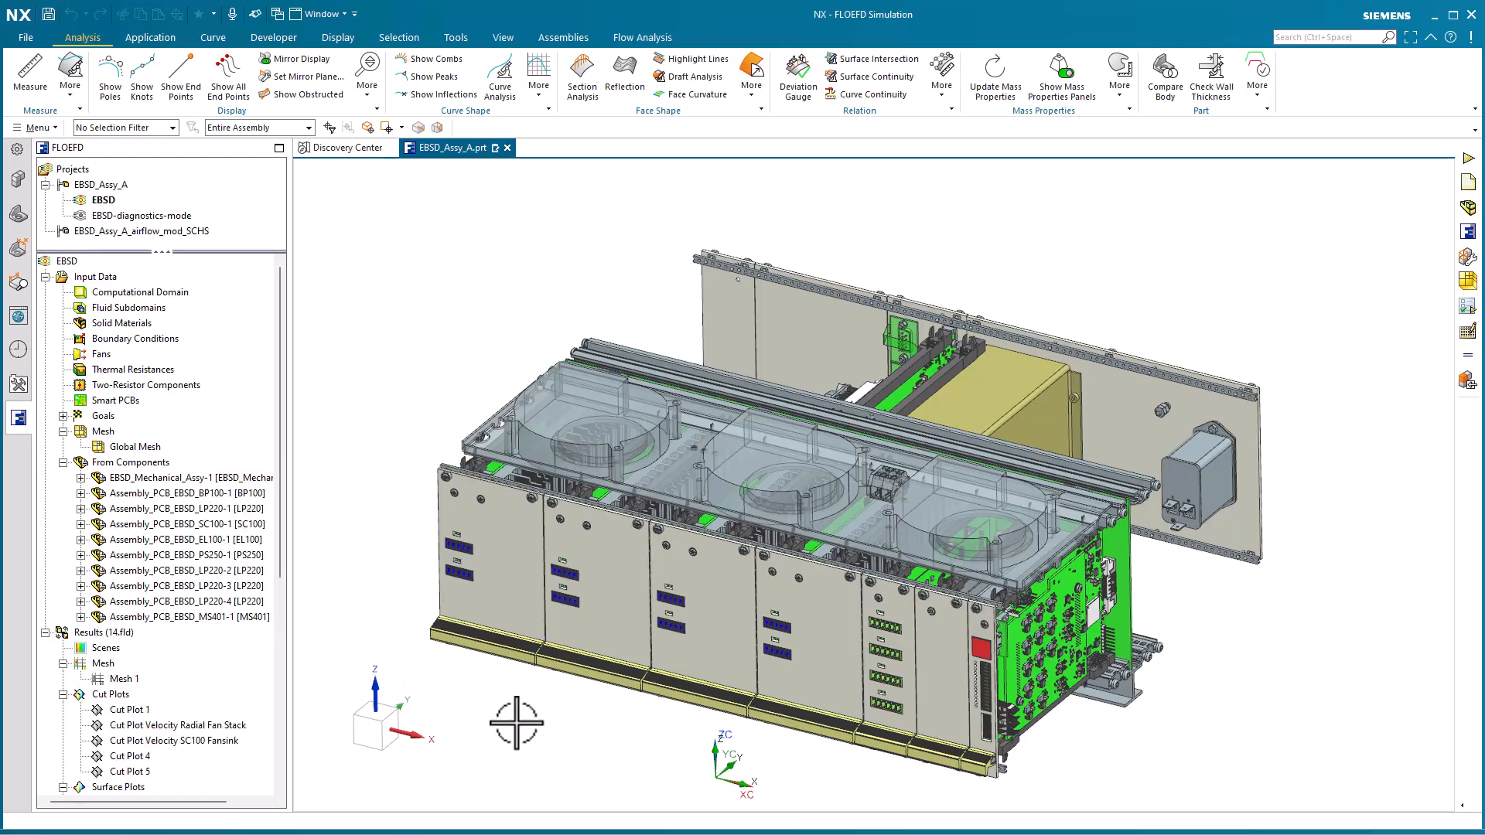
middle_click_drag(516, 723, 224, 580)
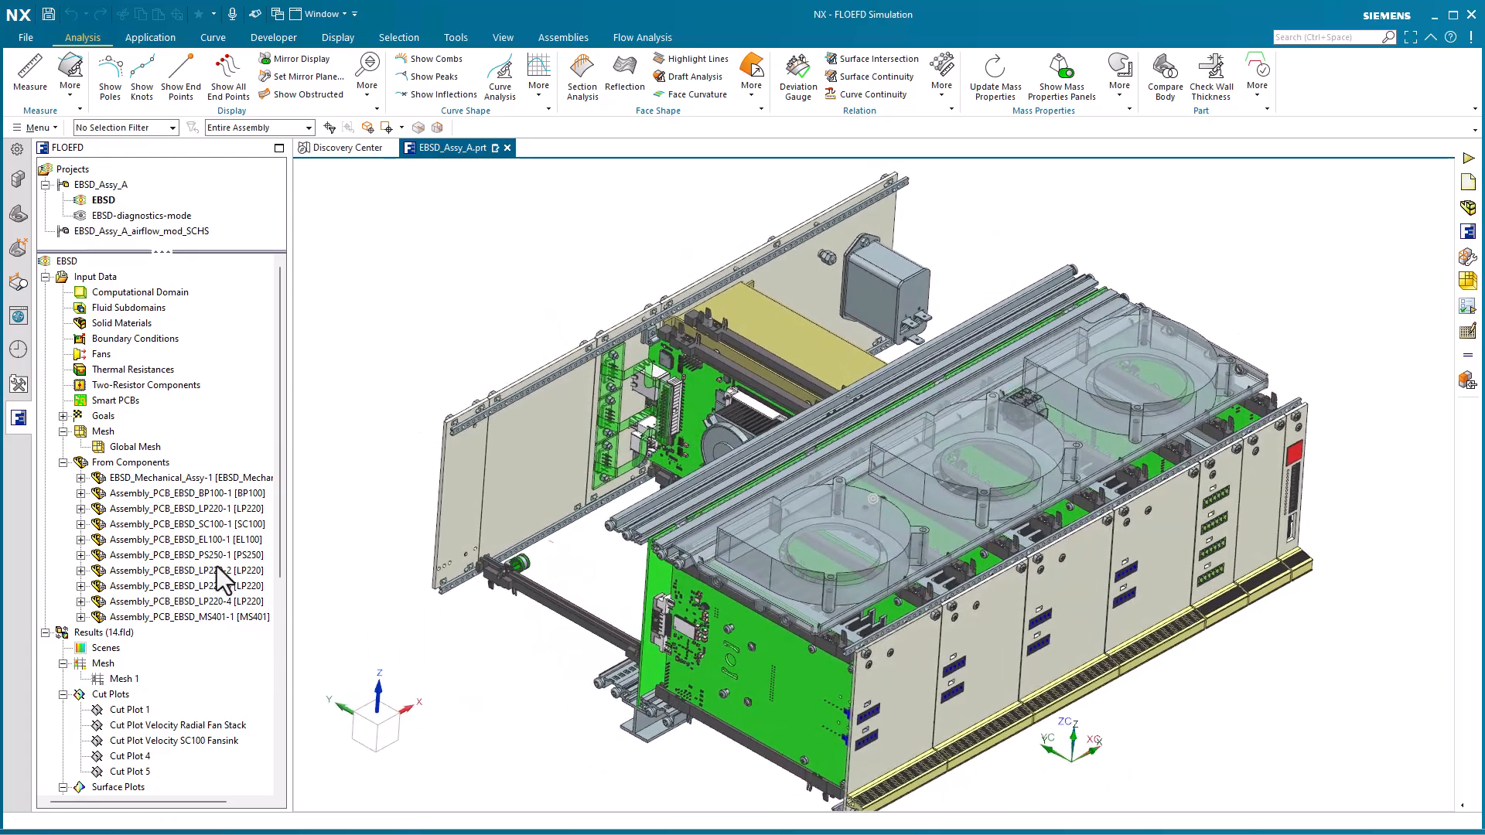
right_click(131, 680)
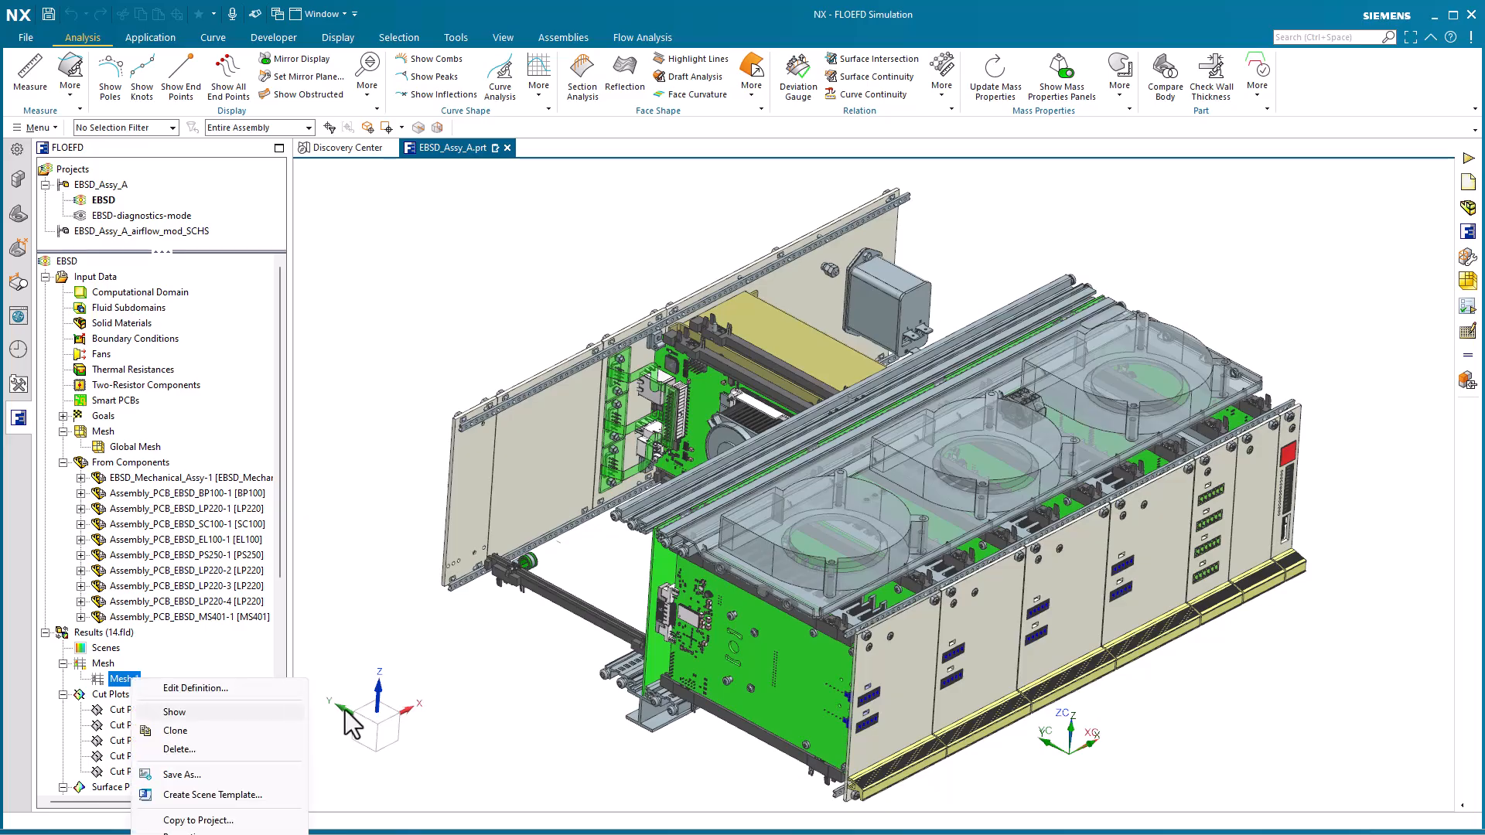
left_click(155, 705)
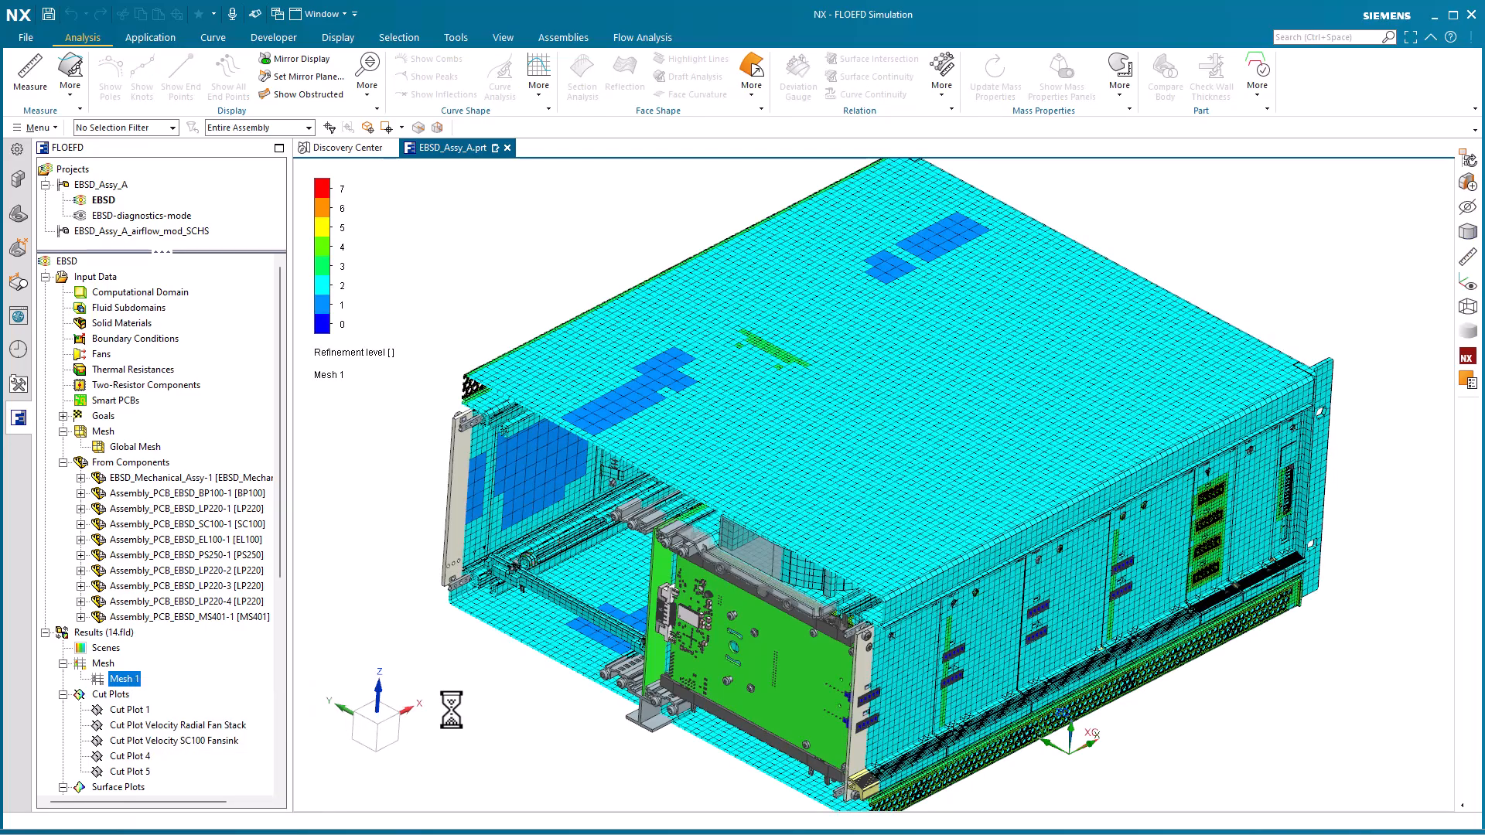